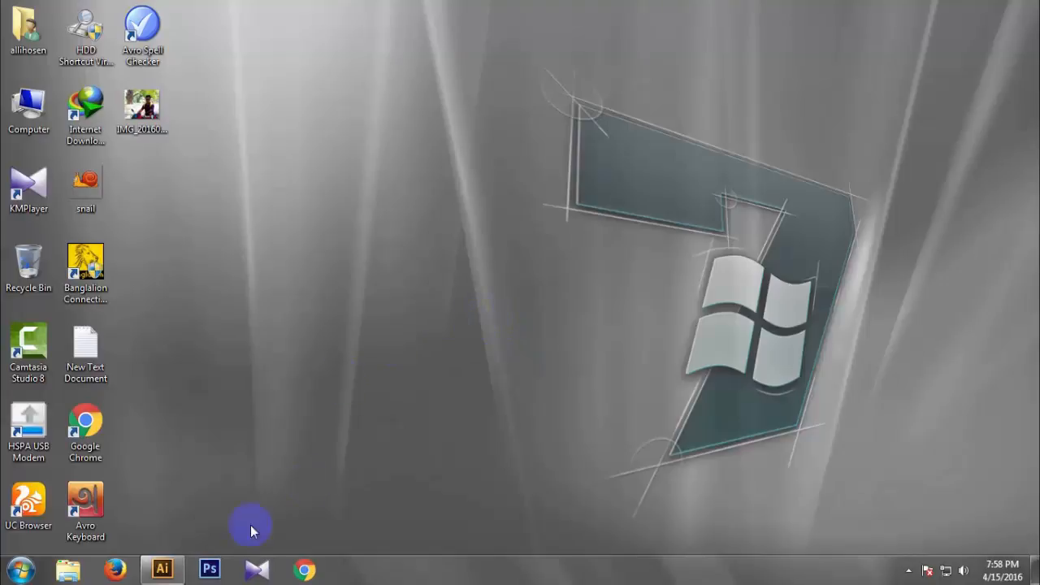
Switch to Illustrator and create a new 800 x 800 px RGB document with one artboard
left_click(161, 569)
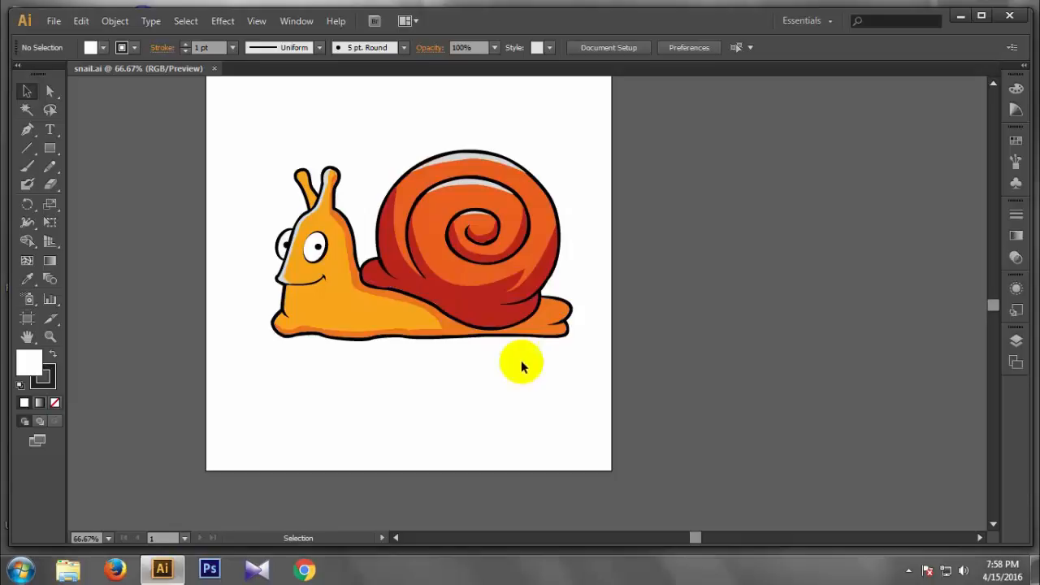
scroll(687, 317, "up", 2)
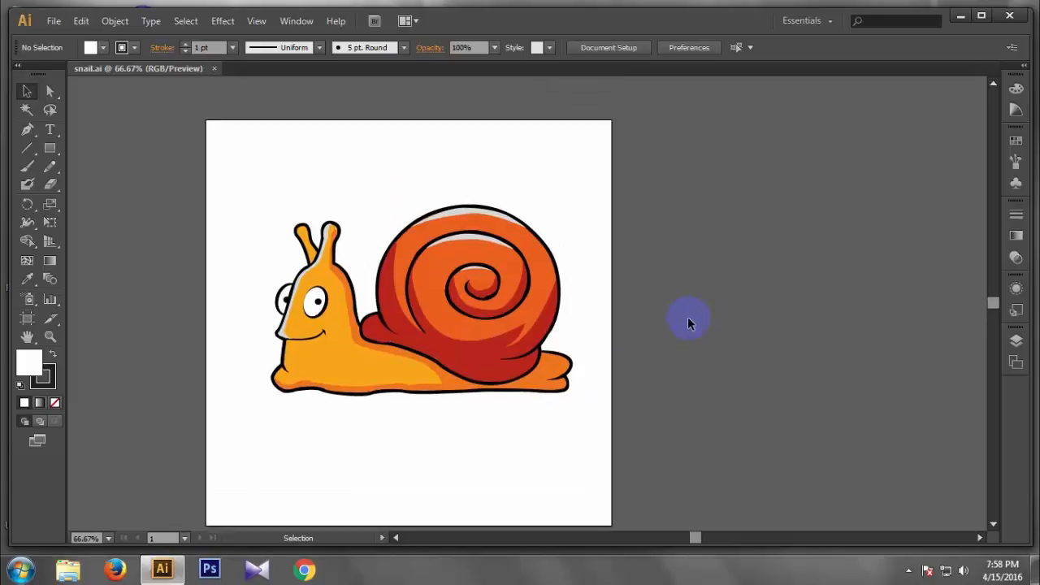
key("a")
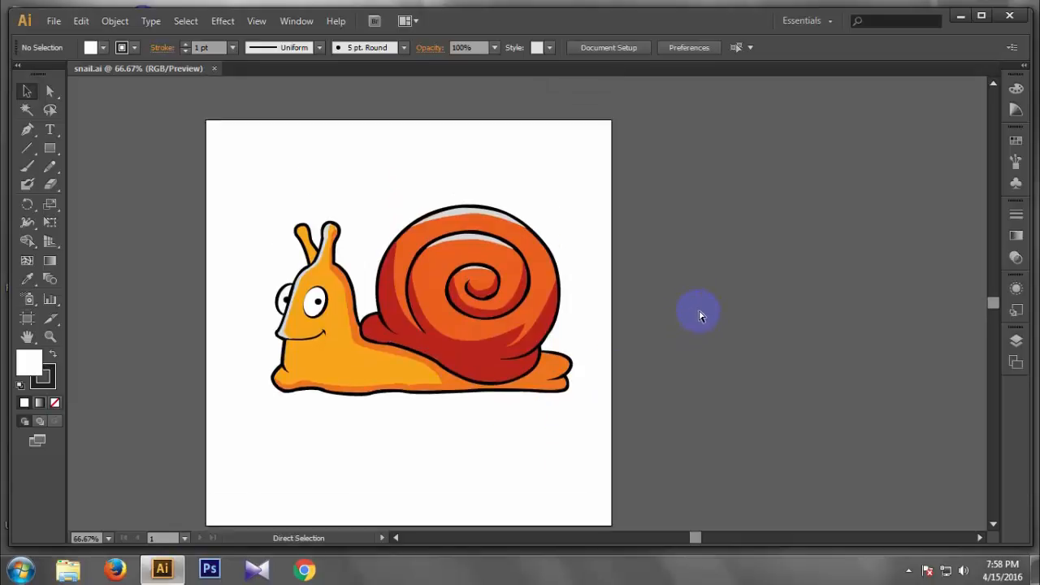
key("ctrl+n")
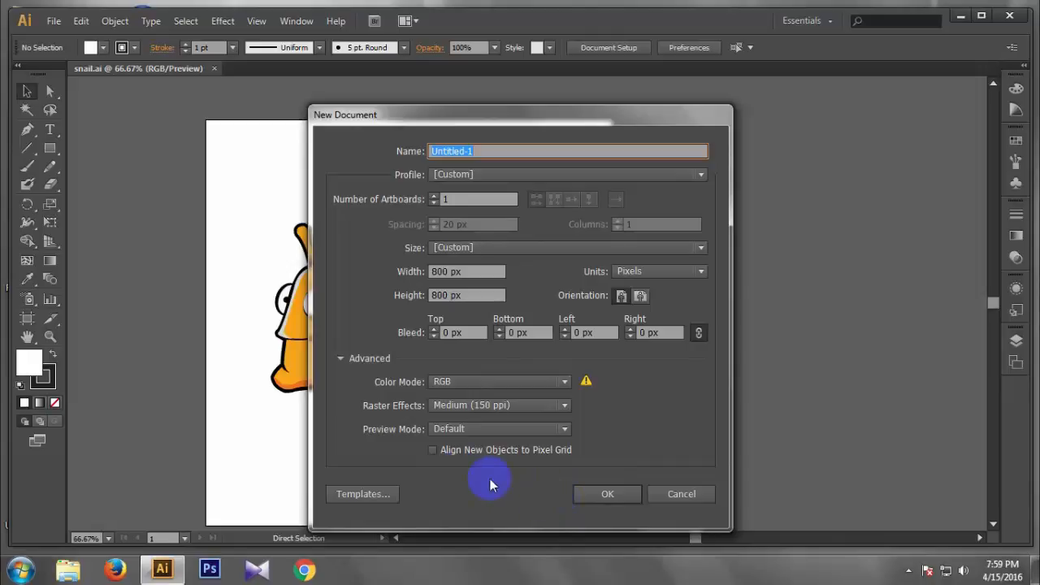
left_click(605, 495)
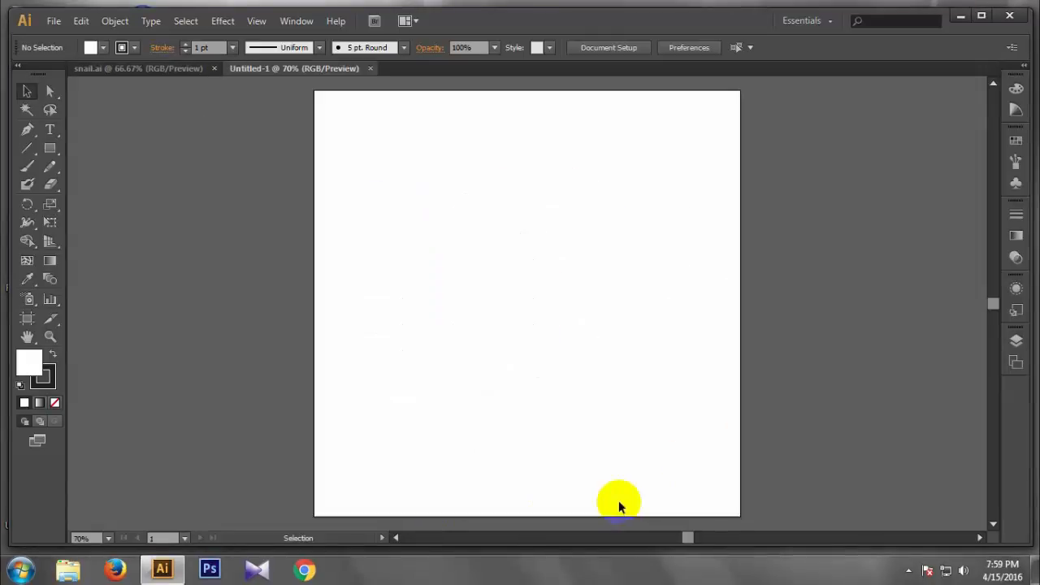
scroll(655, 350, "down", 2)
scroll(657, 351, "up", 1)
scroll(656, 350, "up", 1)
scroll(661, 361, "down", 1)
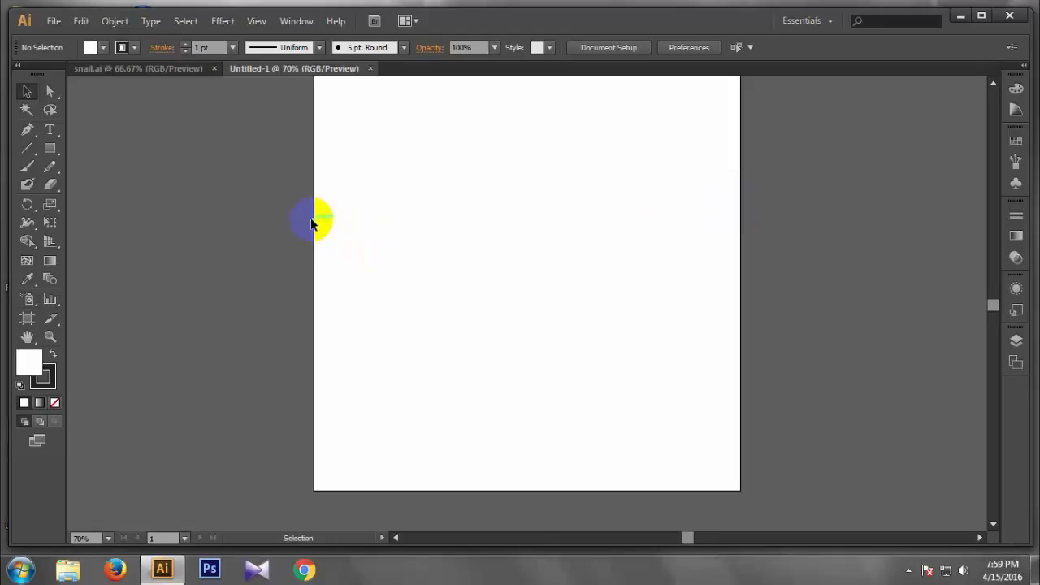
Start placing an image file and browse the computer to the "pratice pic" folder inside "picture"
left_click(57, 25)
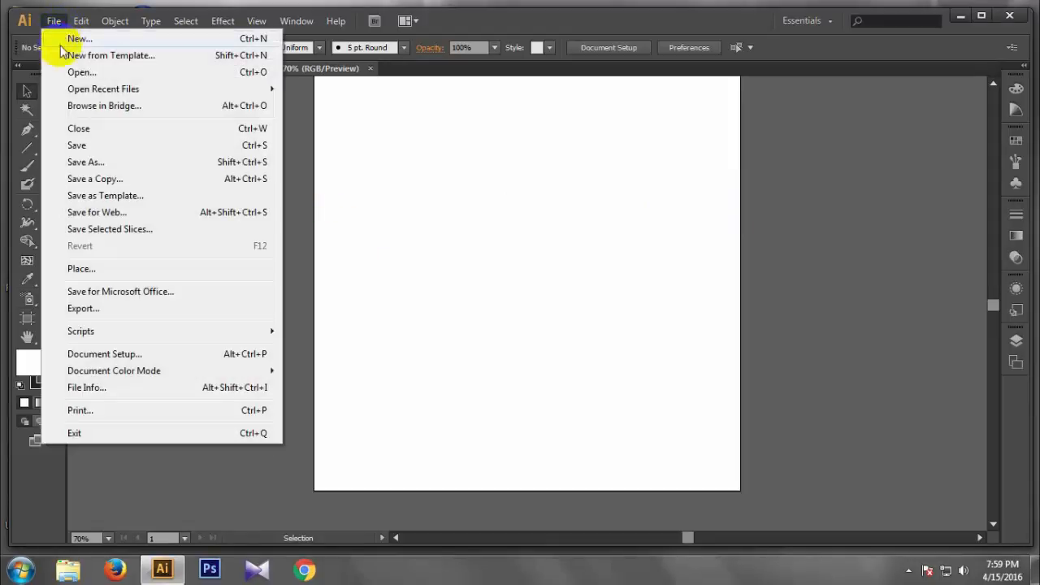
left_click(95, 269)
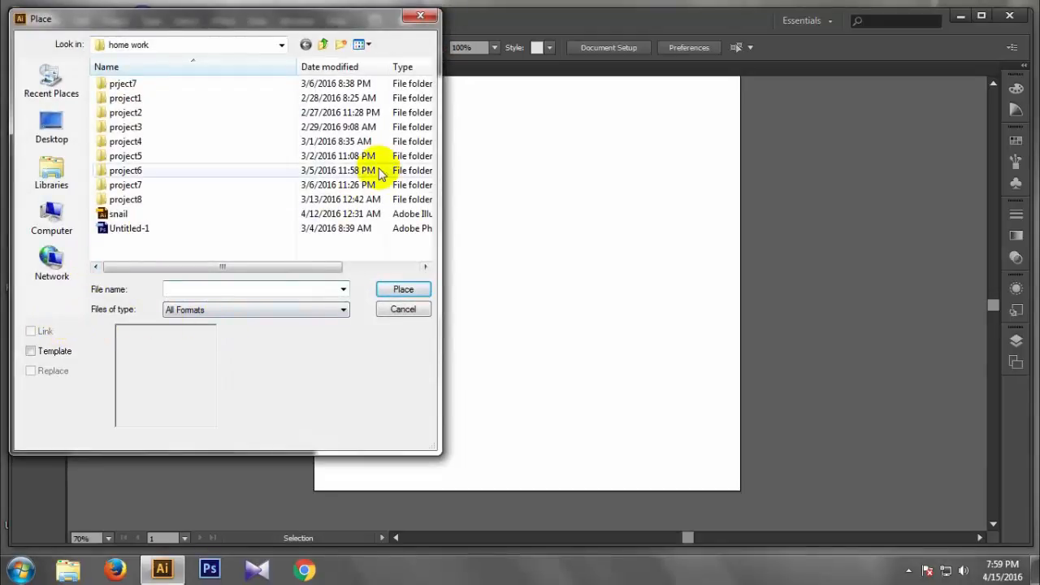
left_click(51, 221)
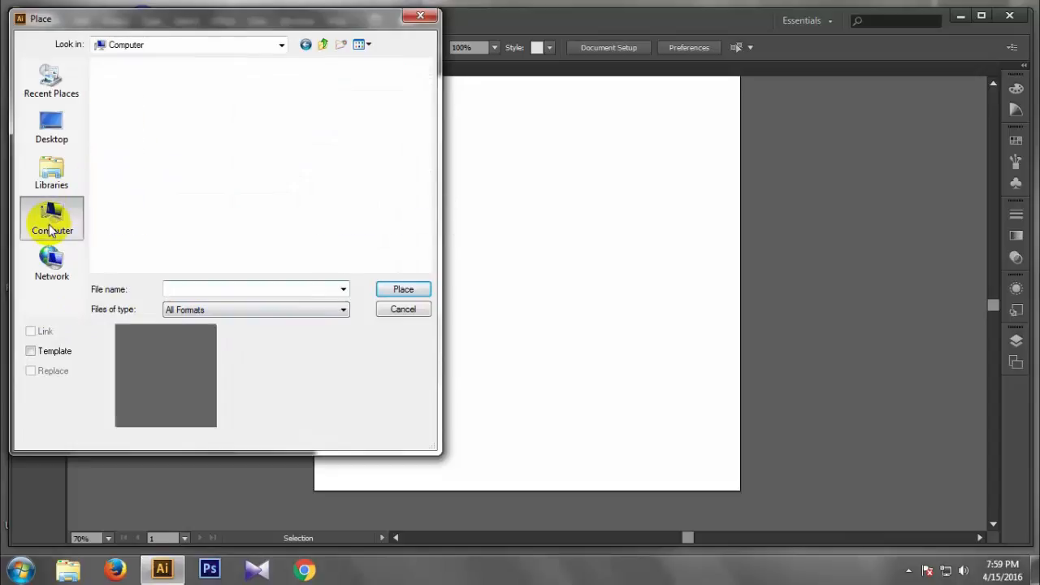
double_click(162, 160)
left_click_drag(431, 167, 430, 204)
left_click(159, 173)
double_click(159, 173)
double_click(290, 106)
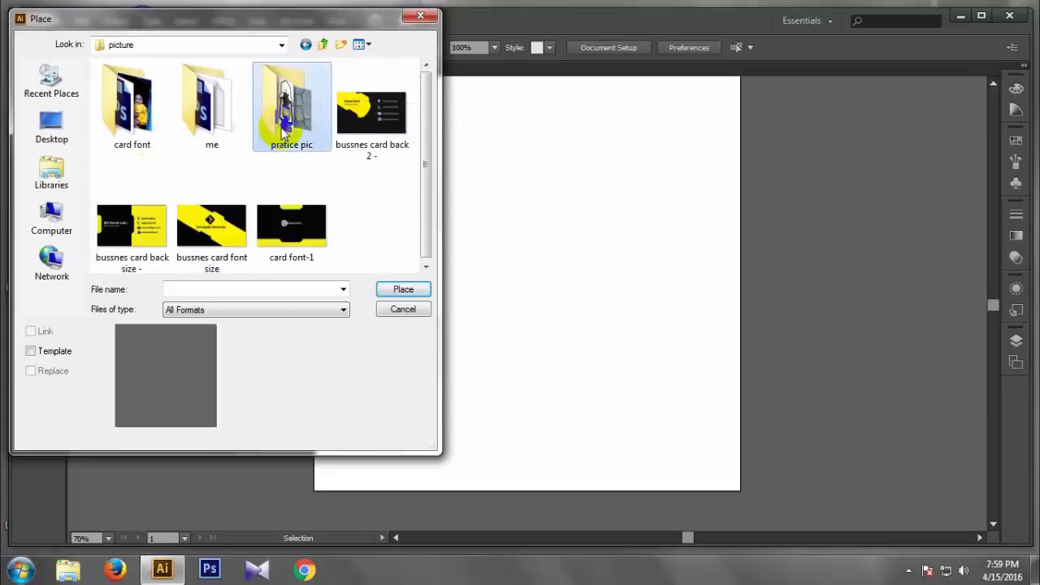
Place the snail sketch vector_step04x from the folder onto the artboard
left_click_drag(424, 76, 413, 255)
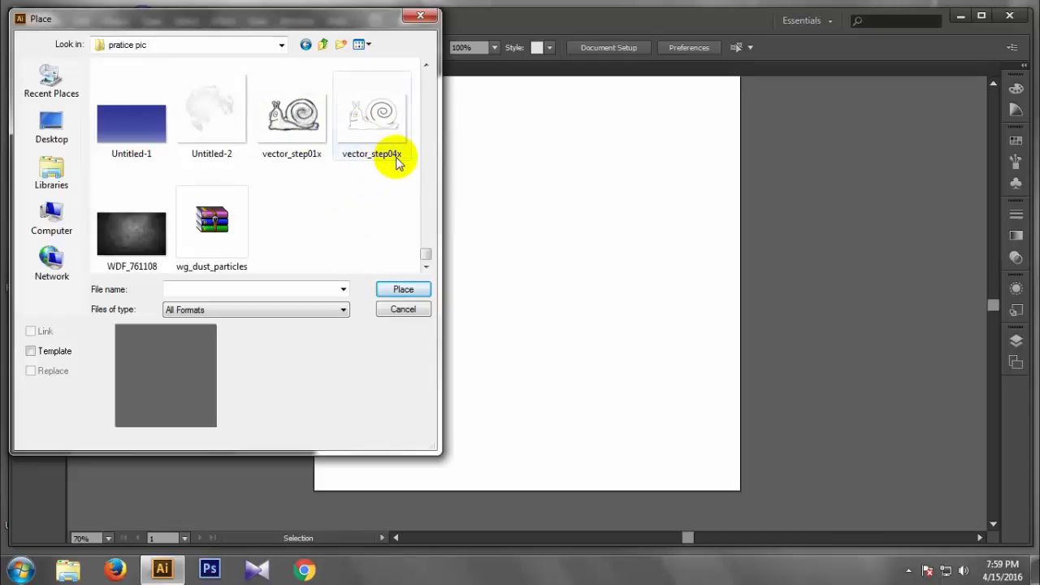
mouse_move(382, 127)
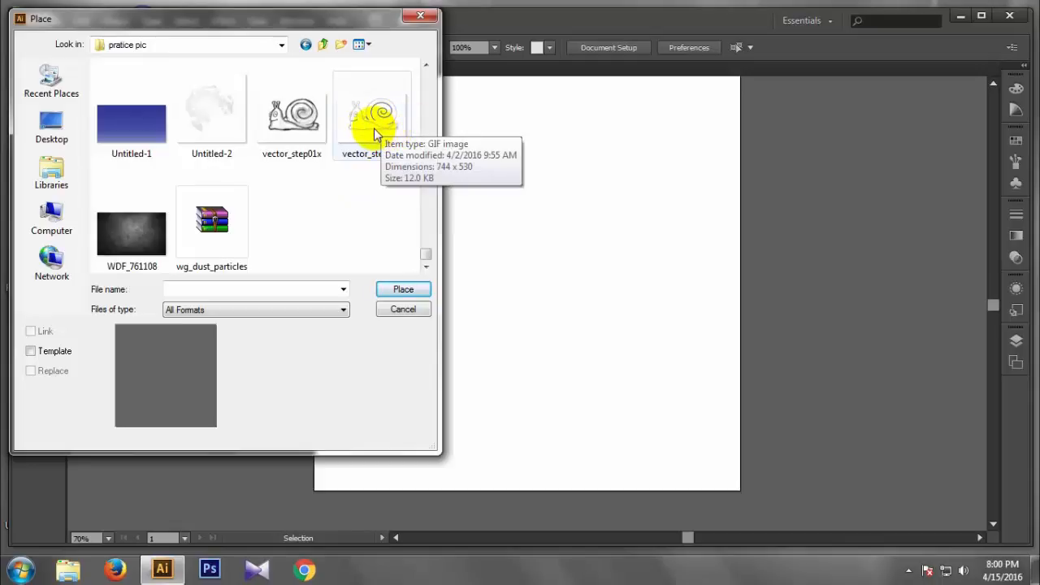
left_click(374, 130)
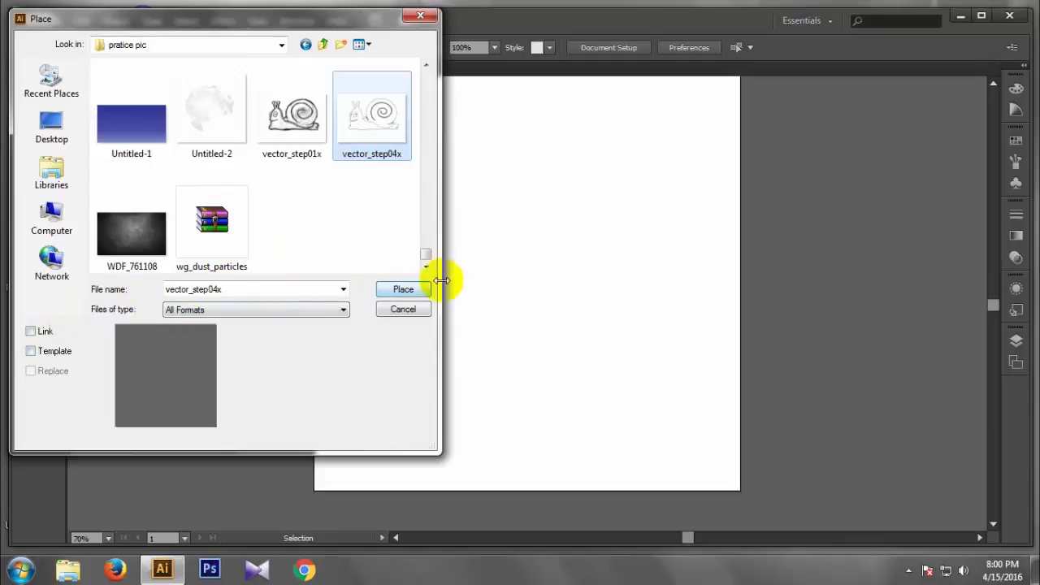
left_click(404, 294)
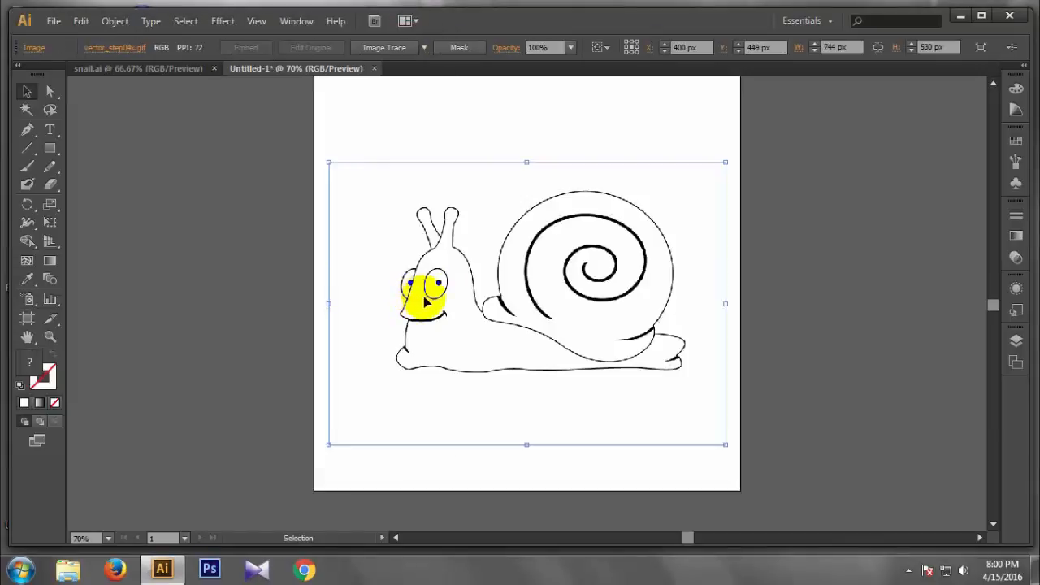
Move the snail sketch up on the artboard, scale it proportionally to about 787 x 561 px, and deselect it
left_click_drag(549, 298, 543, 241)
left_click_drag(656, 230, 623, 216)
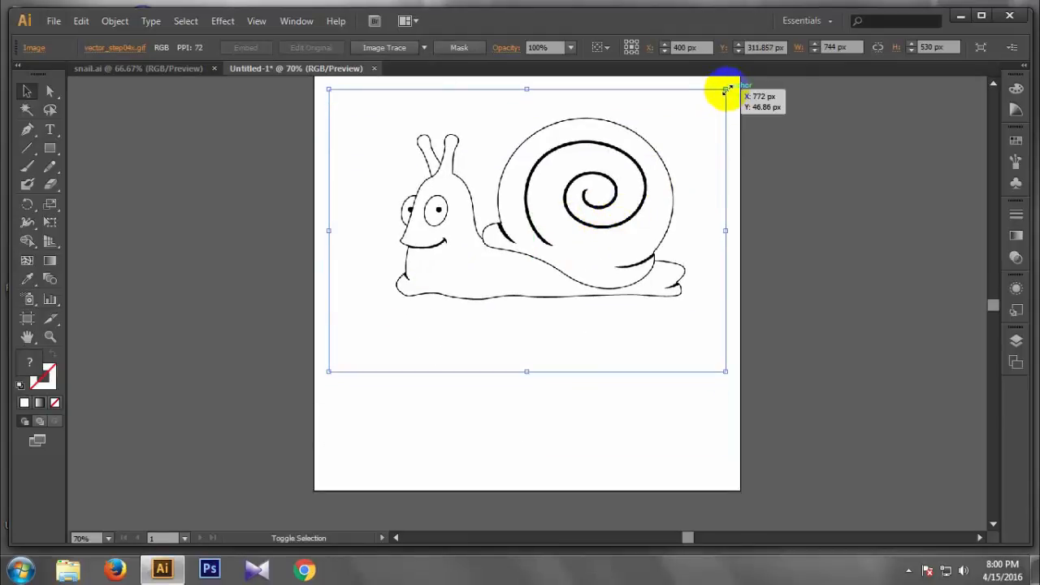
mouse_move(726, 89)
left_mouse_down()
mouse_move(736, 81)
mouse_move(732, 98)
left_mouse_up()
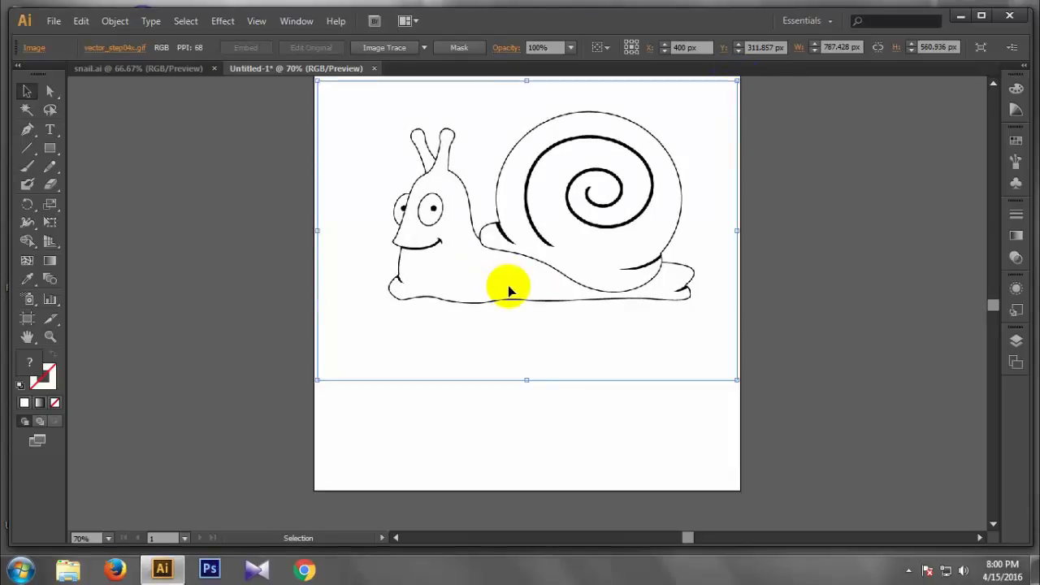
key("ctrl+shift+a")
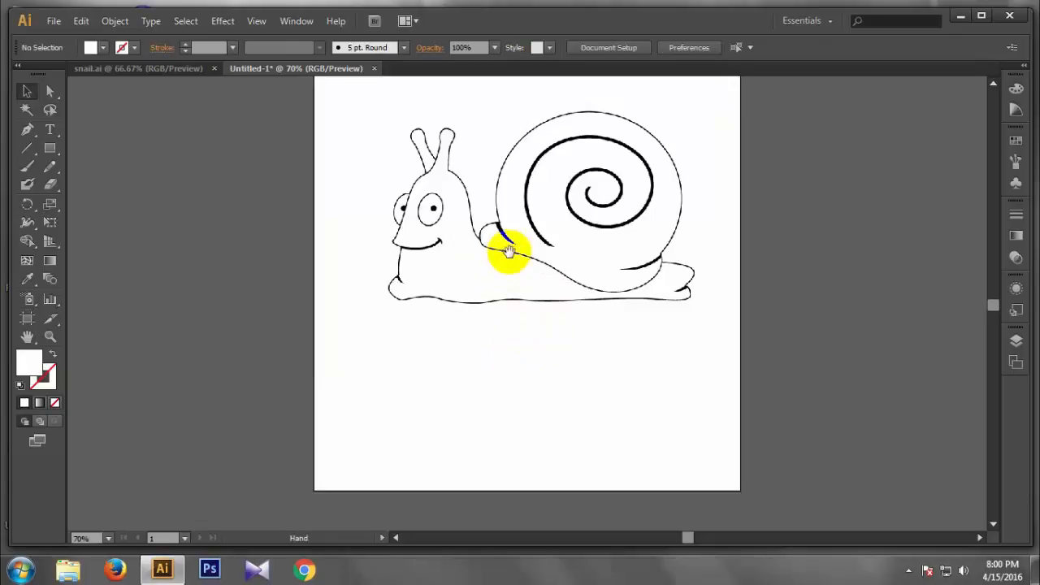
Activate the Pen tool and swap fill and stroke to get no fill and a white stroke
left_click_drag(509, 251, 498, 295)
scroll(496, 294, "up", 3)
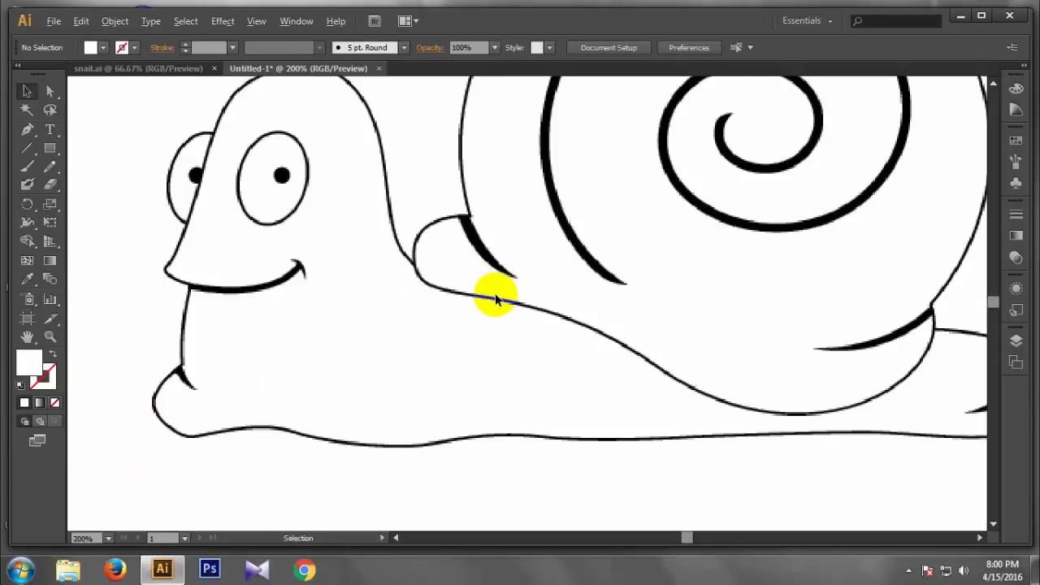
scroll(483, 286, "down", 3)
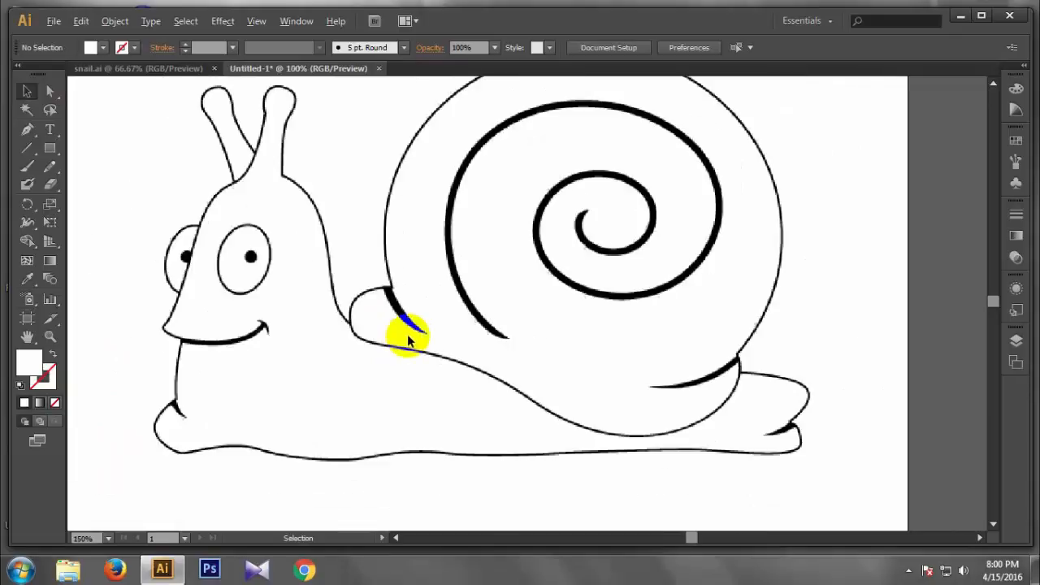
scroll(407, 336, "down", 1)
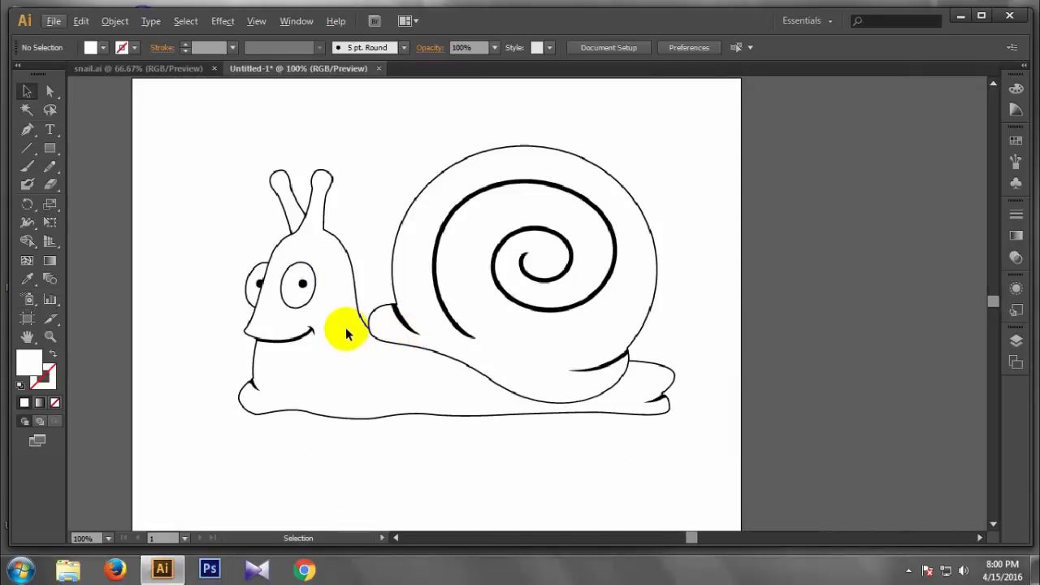
left_click(28, 135)
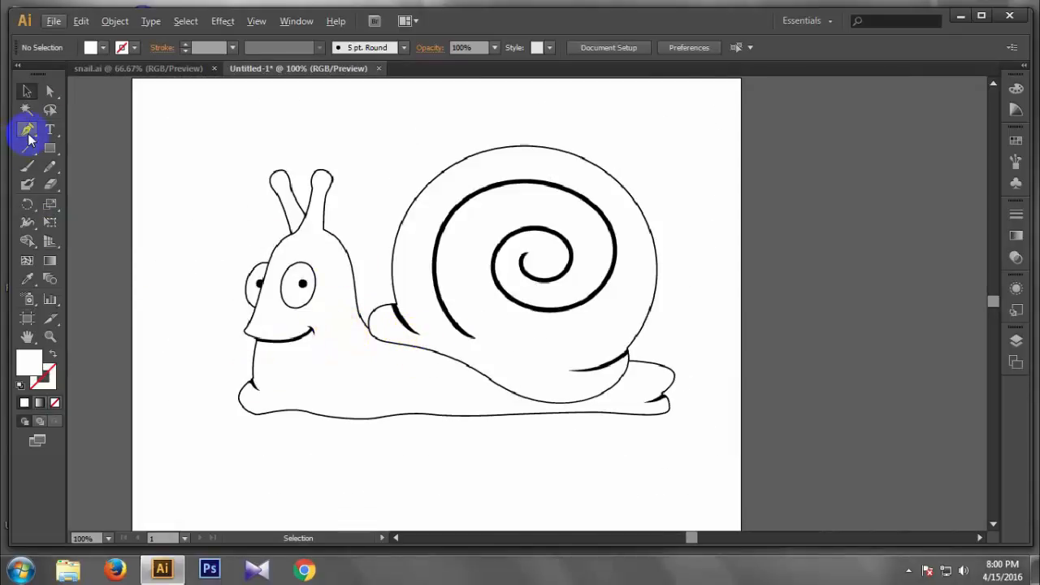
left_click(29, 138)
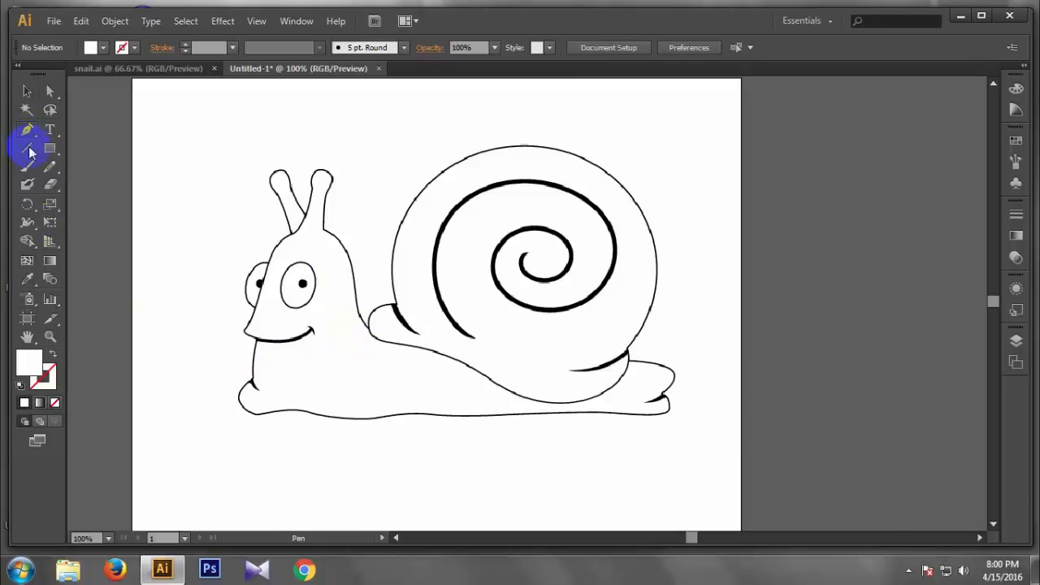
left_click(52, 358)
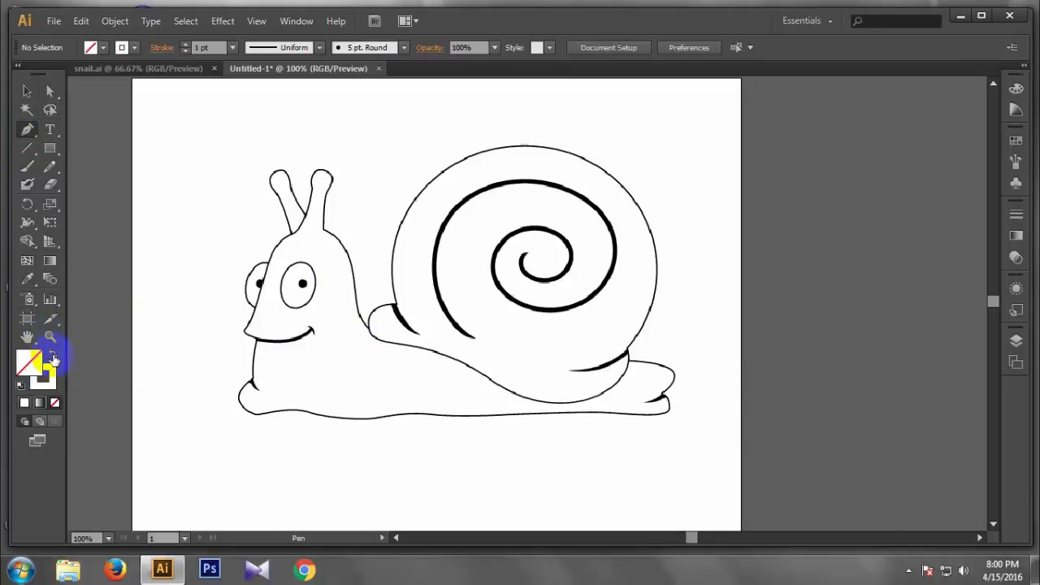
left_click(53, 354)
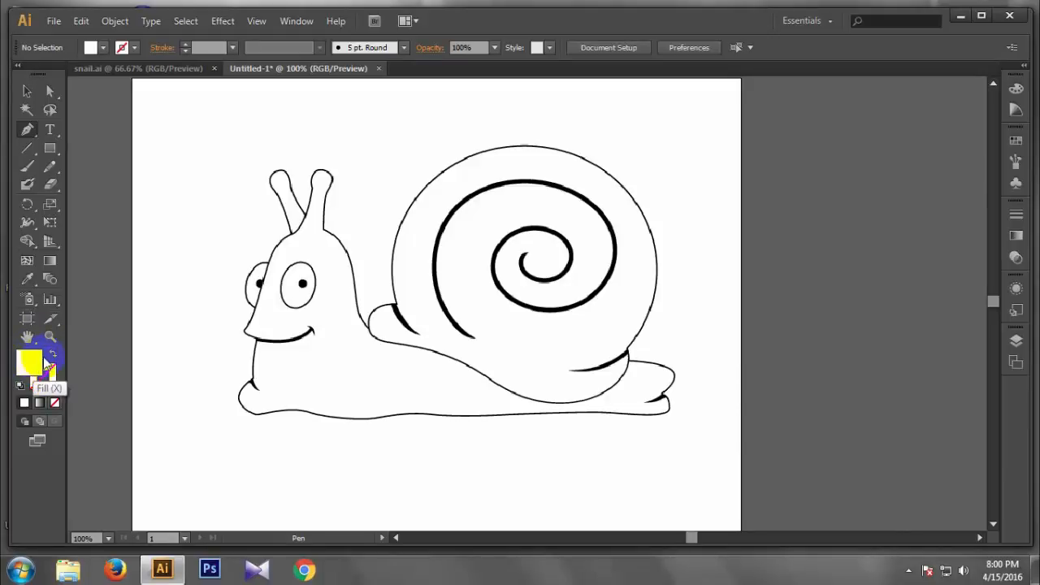
left_click(51, 354)
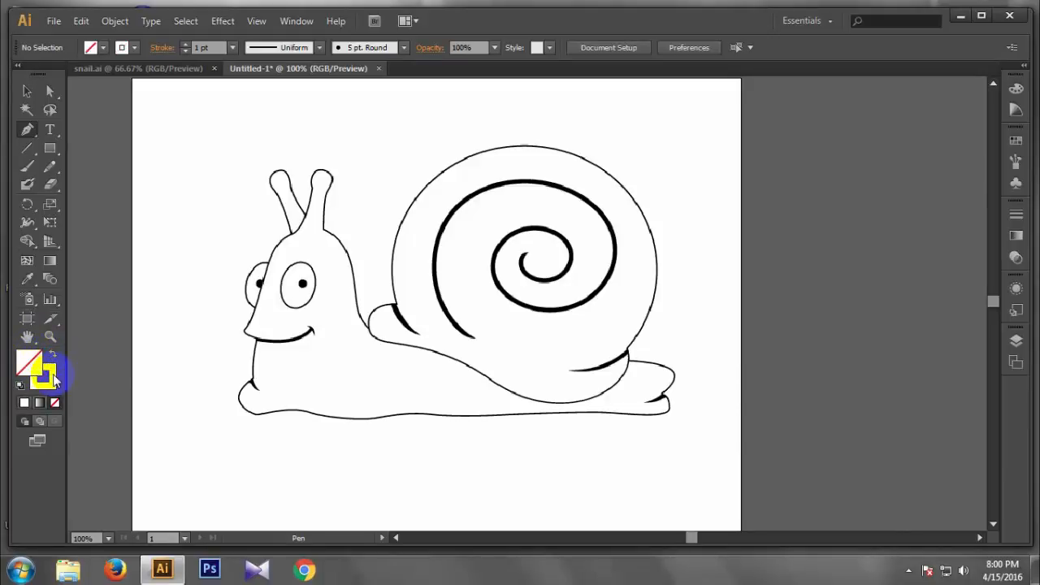
Set the stroke color to bright magenta D90BF7
double_click(49, 376)
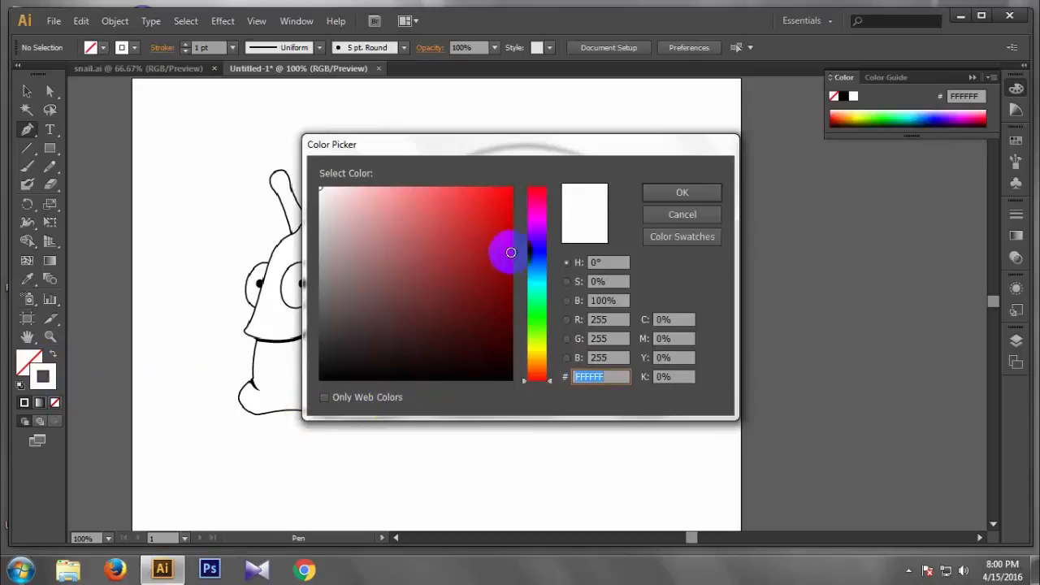
left_click(533, 224)
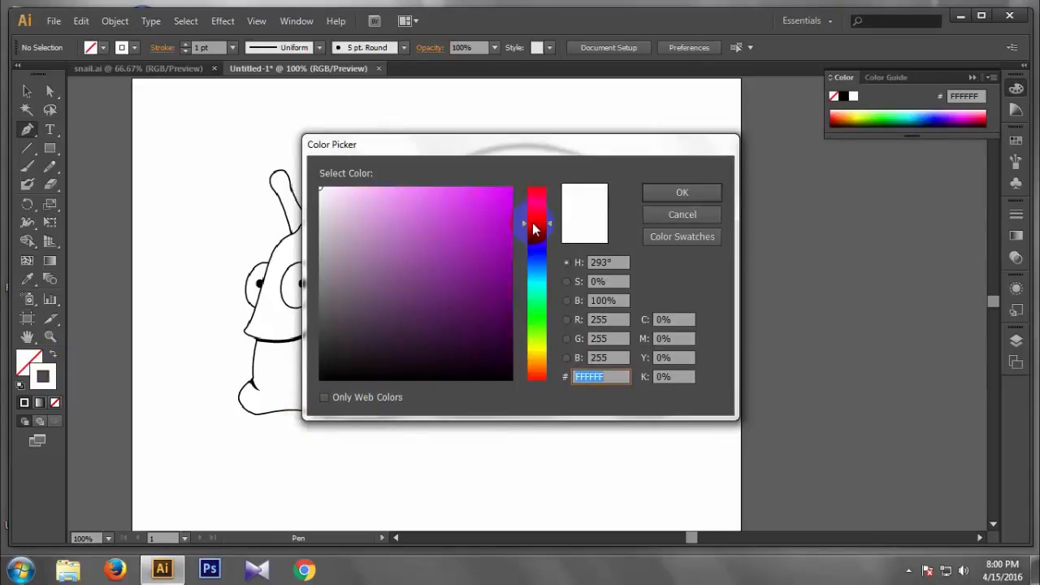
left_click(506, 191)
left_click(694, 193)
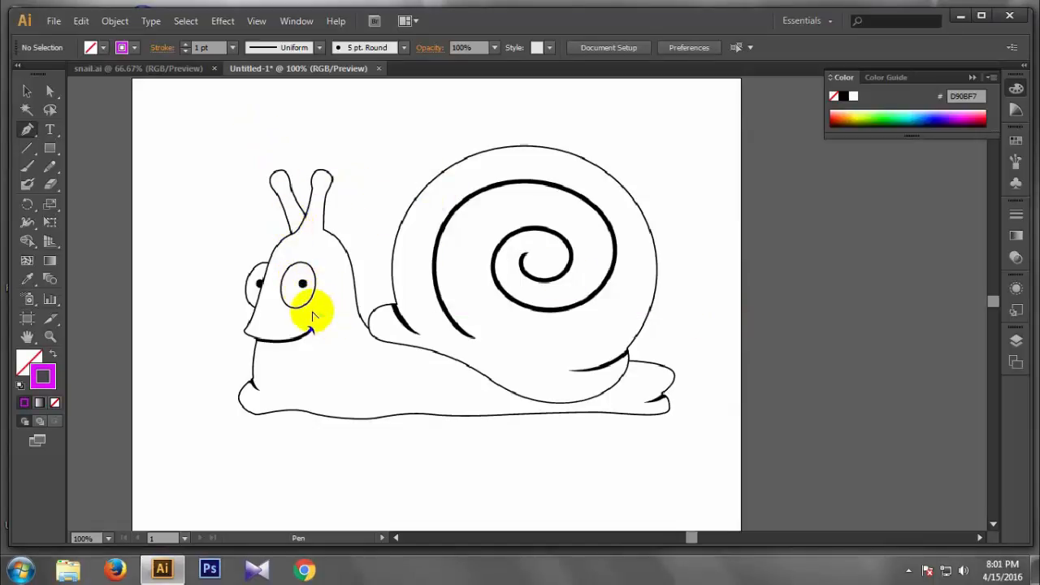
Trace the front of the snail's face with the Pen tool, from the antennae base past the nose to the neck's start under the mouth
scroll(299, 313, "up", 1, "alt")
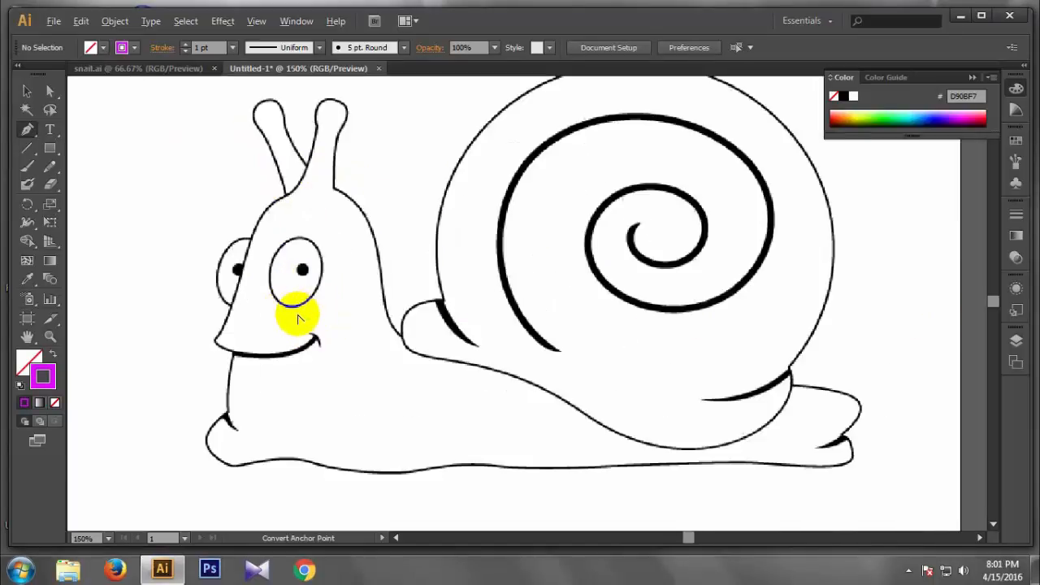
left_click(286, 202)
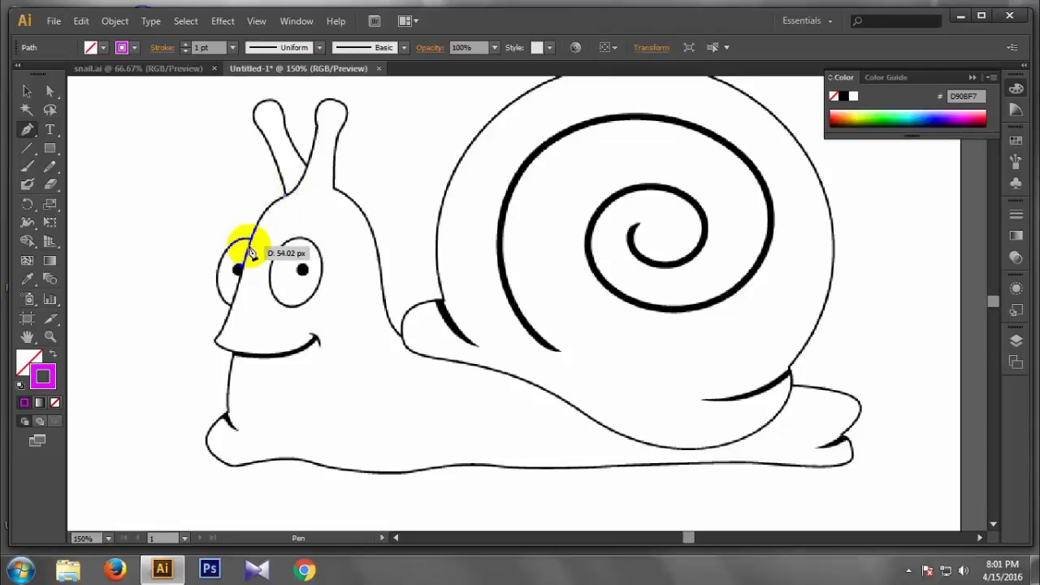
left_click(238, 274)
left_click_drag(240, 277, 321, 220)
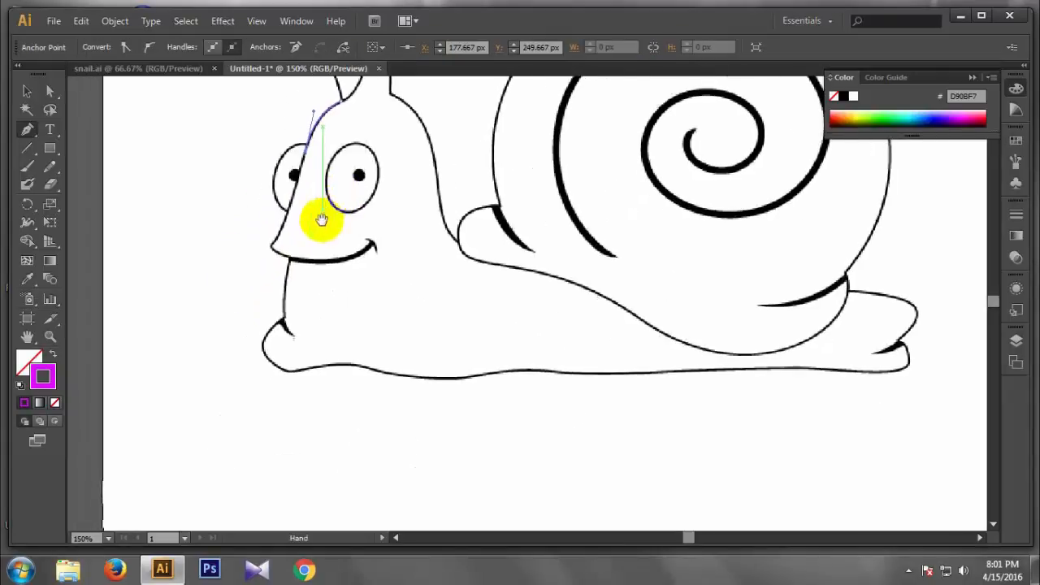
left_click(276, 230)
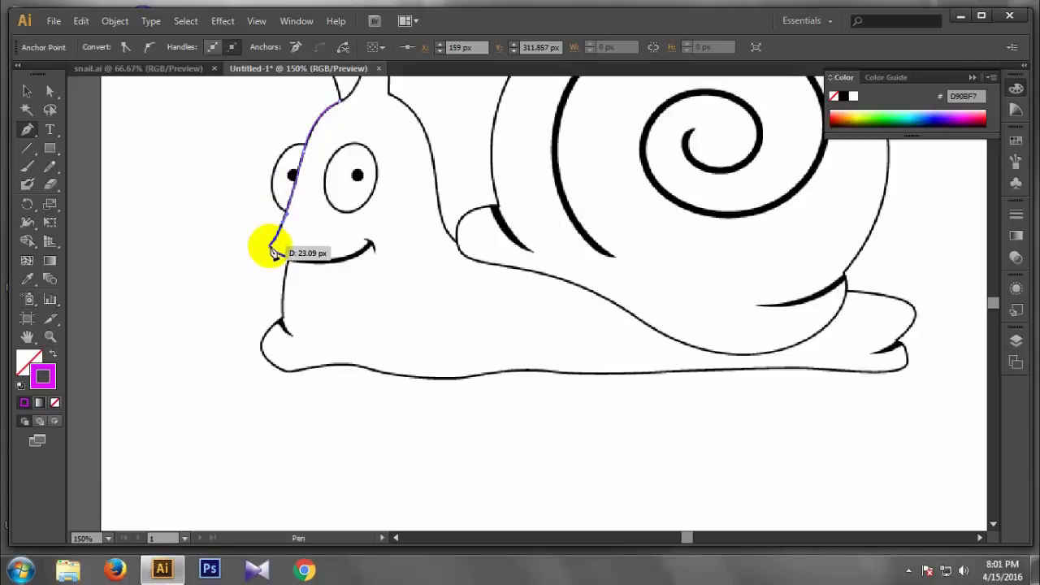
left_click_drag(290, 264, 283, 246)
Continue the pen path from under the mouth down the front of the neck to the fold above the foot
scroll(378, 332, "down", 2)
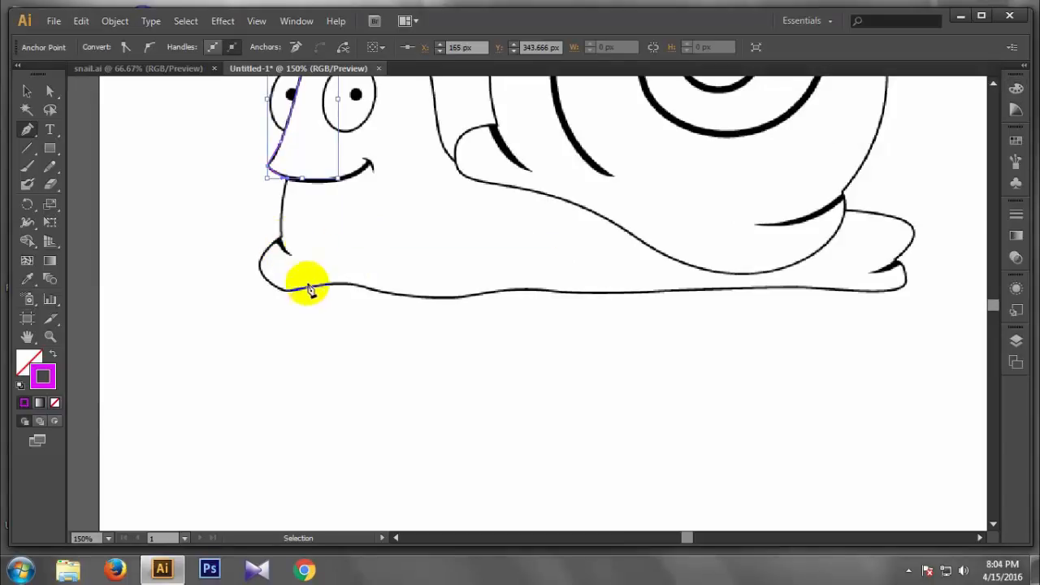
left_click_drag(301, 284, 385, 307)
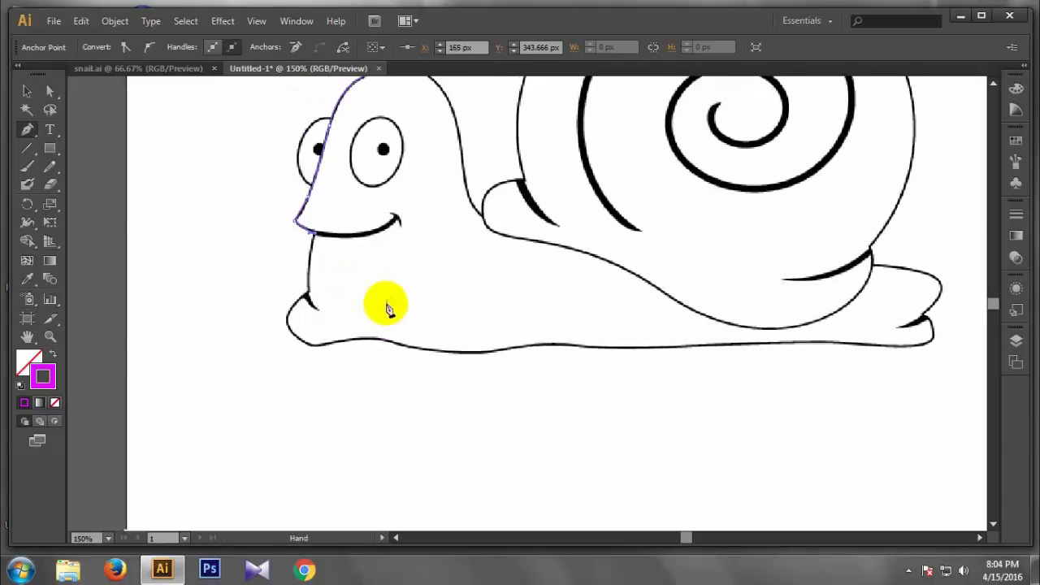
scroll(358, 325, "up", 2)
left_click(270, 147)
left_click(255, 272)
left_click_drag(256, 271, 254, 322)
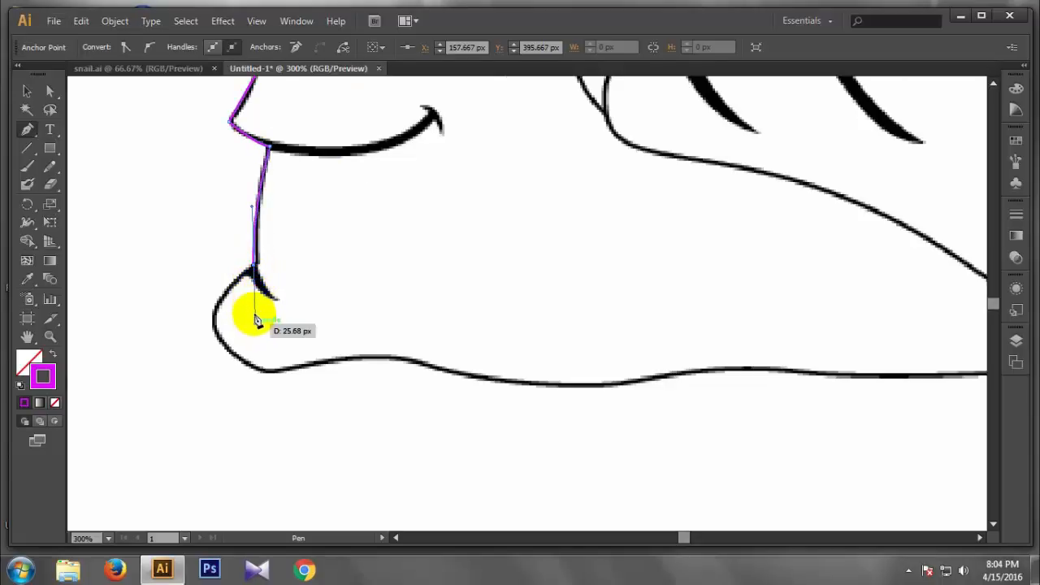
Continue the pen path from the neck fold around the rounded front of the snail's foot to its underside
left_click_drag(309, 325, 365, 216)
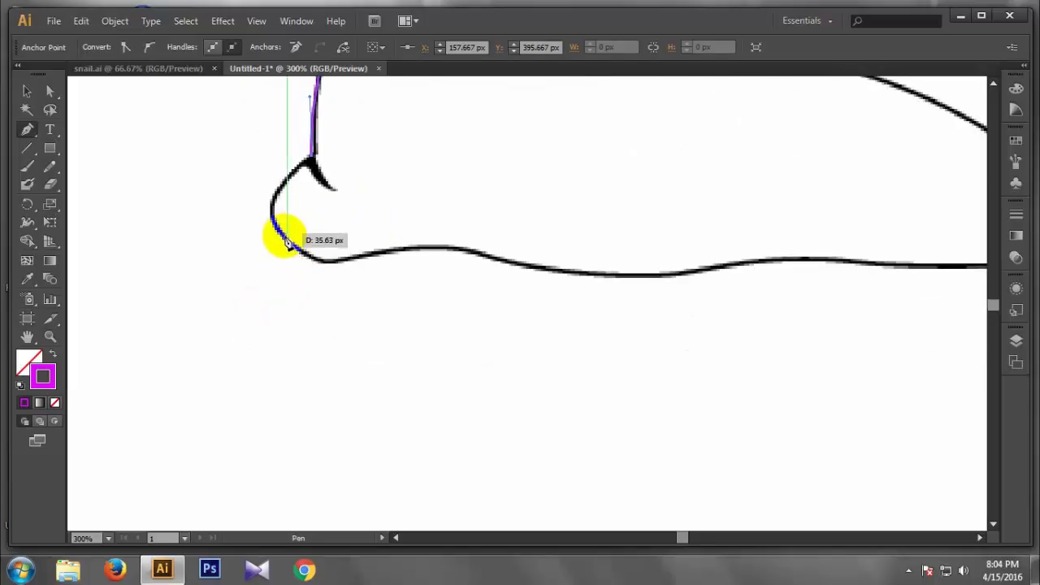
left_click(312, 265)
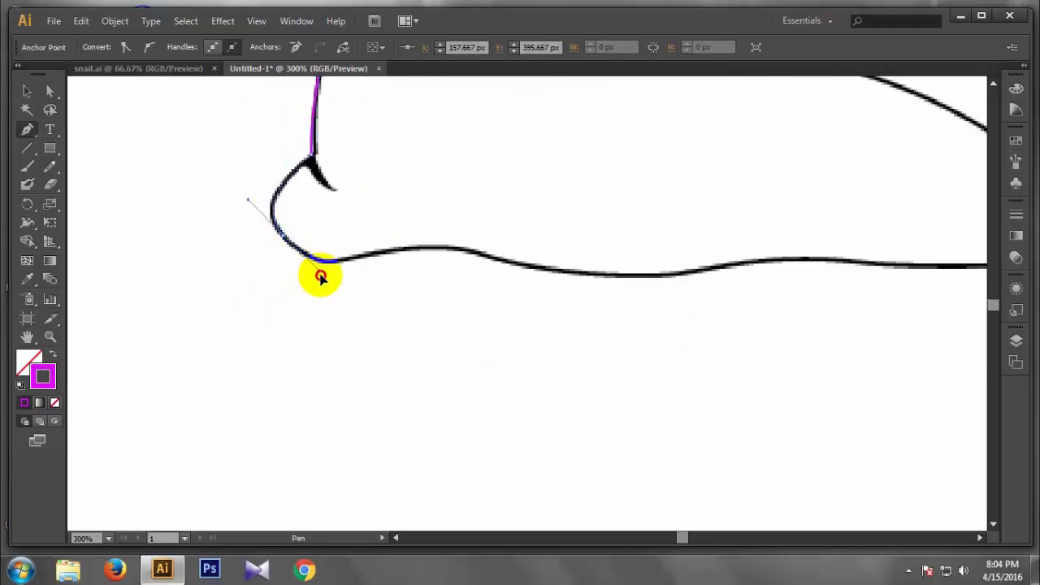
mouse_move(318, 279)
left_mouse_down()
mouse_move(264, 189)
mouse_move(504, 220)
left_mouse_up()
left_click(278, 209)
left_click(439, 203)
Trace the wavy underside of the foot with curved anchor points toward the tail
mouse_move(635, 226)
left_mouse_down()
mouse_move(431, 186)
mouse_move(531, 160)
mouse_move(443, 187)
mouse_move(414, 184)
left_mouse_up()
left_click(445, 176)
left_click_drag(494, 170, 575, 183)
left_click(494, 170)
left_click_drag(682, 174, 404, 193)
left_click_drag(499, 182, 591, 170)
left_click(500, 183)
Trace the rest of the underside and around the lower lobe of the tail up to its notch
left_click_drag(820, 186, 881, 195)
left_click(821, 186)
left_click_drag(780, 163, 583, 258)
left_click_drag(458, 195, 446, 264)
mouse_move(691, 312)
left_mouse_down()
mouse_move(668, 260)
mouse_move(631, 314)
mouse_move(664, 283)
left_mouse_up()
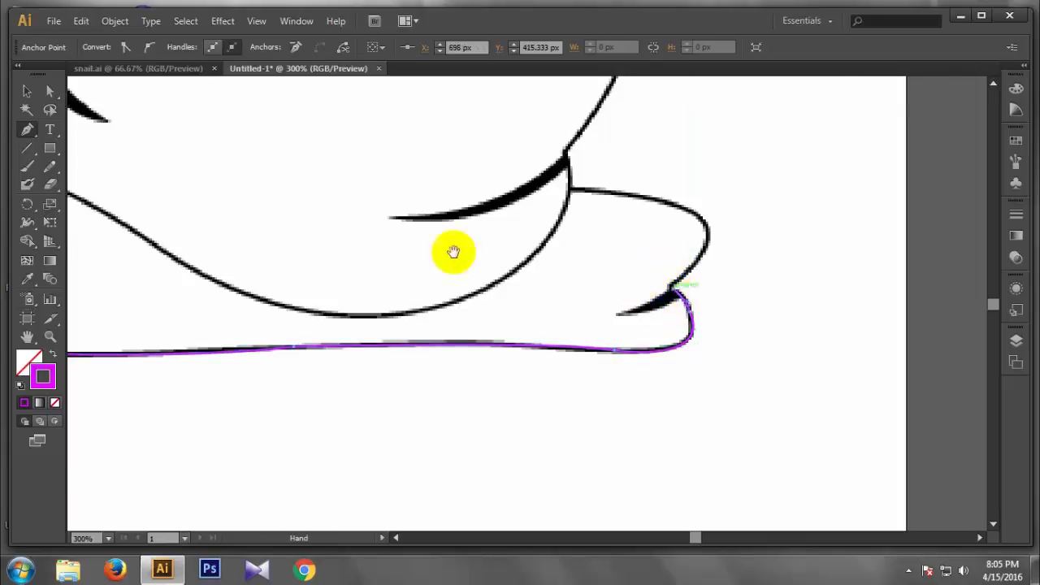
Trace the upper lobe of the tail from the notch back to the shell, leaving a corner point there
left_click_drag(453, 253, 642, 383)
left_click_drag(892, 353, 875, 328)
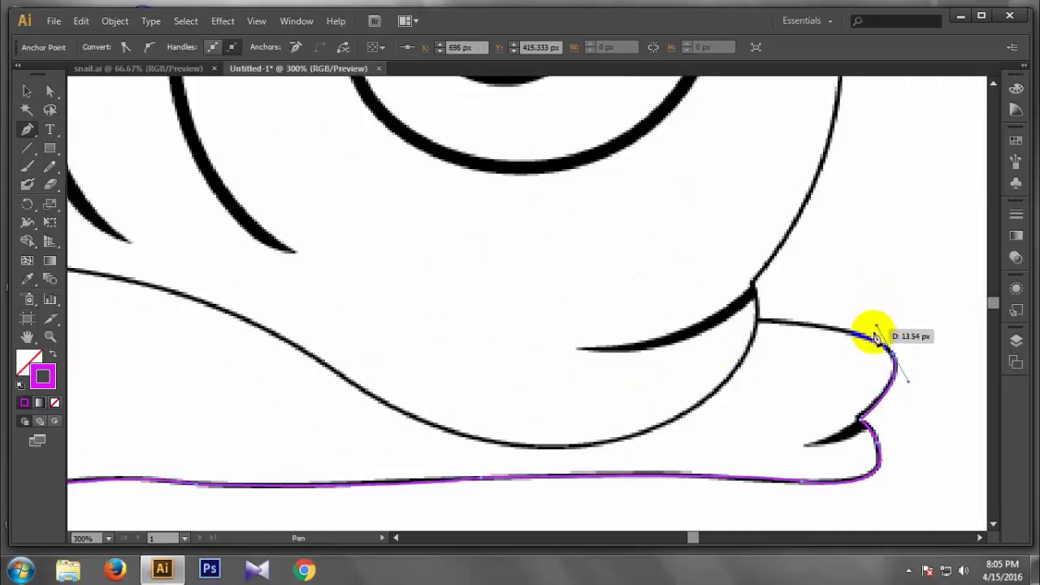
left_click_drag(757, 321, 620, 313)
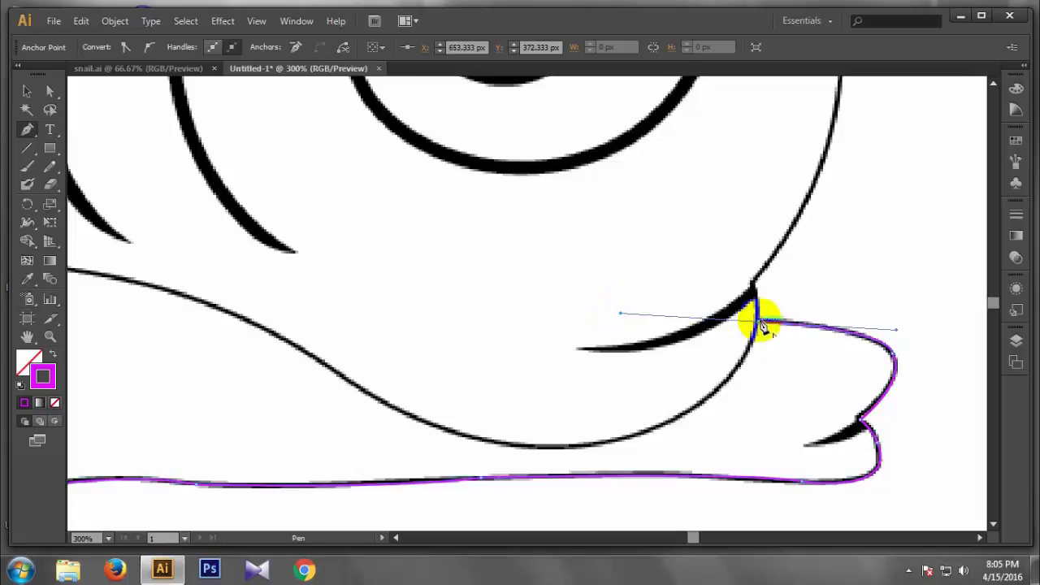
left_click(757, 321)
Run the body path across the lower shell to the back of the neck, undoing the last anchor placed
left_click_drag(432, 348, 580, 271)
scroll(581, 269, "down", 2)
mouse_move(421, 236)
left_mouse_down()
mouse_move(425, 227)
mouse_move(400, 233)
left_mouse_up()
left_click_drag(348, 205, 339, 190)
left_click_drag(321, 96, 303, 140)
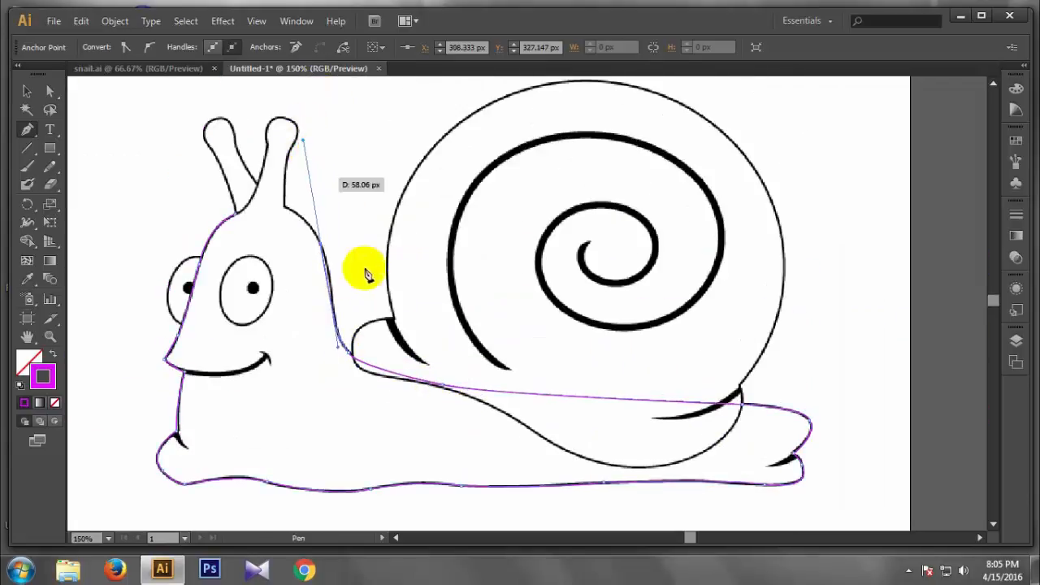
key("ctrl+z")
Trace the back of the neck and head up to the base of the near antenna
scroll(359, 365, "up", 4)
left_click_drag(254, 222, 376, 529)
left_click_drag(349, 286, 811, 450)
left_click_drag(622, 144, 546, 105)
left_click(622, 144)
scroll(617, 202, "down", 4)
left_click_drag(617, 202, 474, 331)
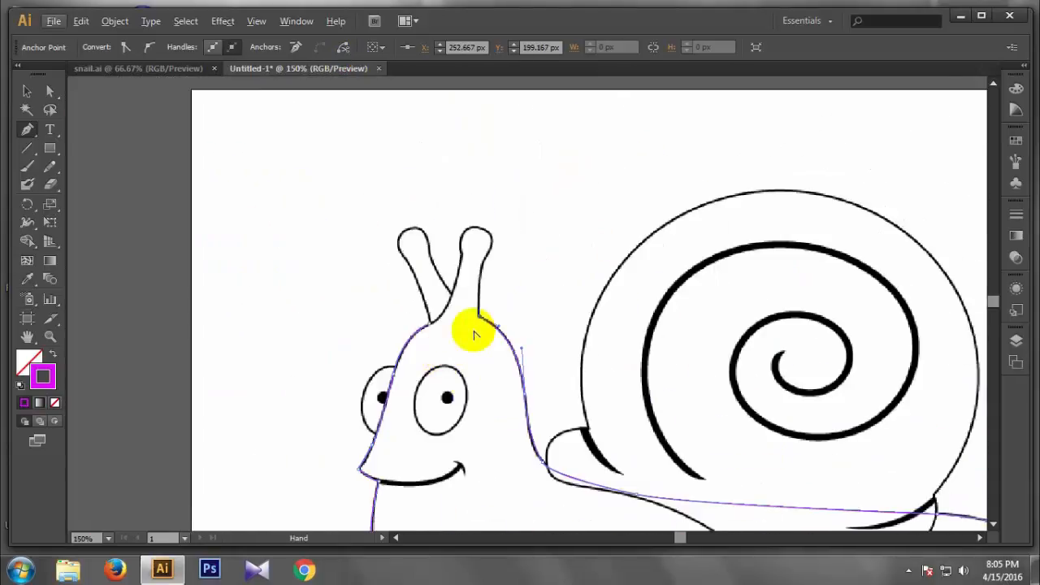
Trace around the near antenna and close the body outline where the antennae meet the forehead
scroll(484, 261, "up", 3)
left_click_drag(479, 269, 490, 261)
left_click_drag(494, 183, 462, 170)
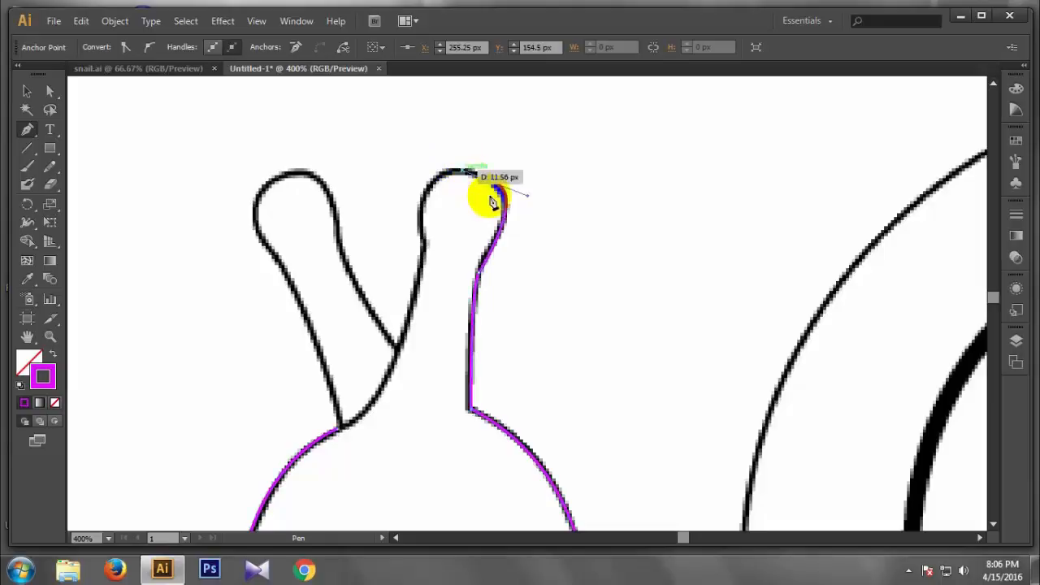
left_click_drag(420, 232, 499, 162)
left_click(420, 232)
left_click_drag(431, 251, 375, 292)
left_click(439, 243)
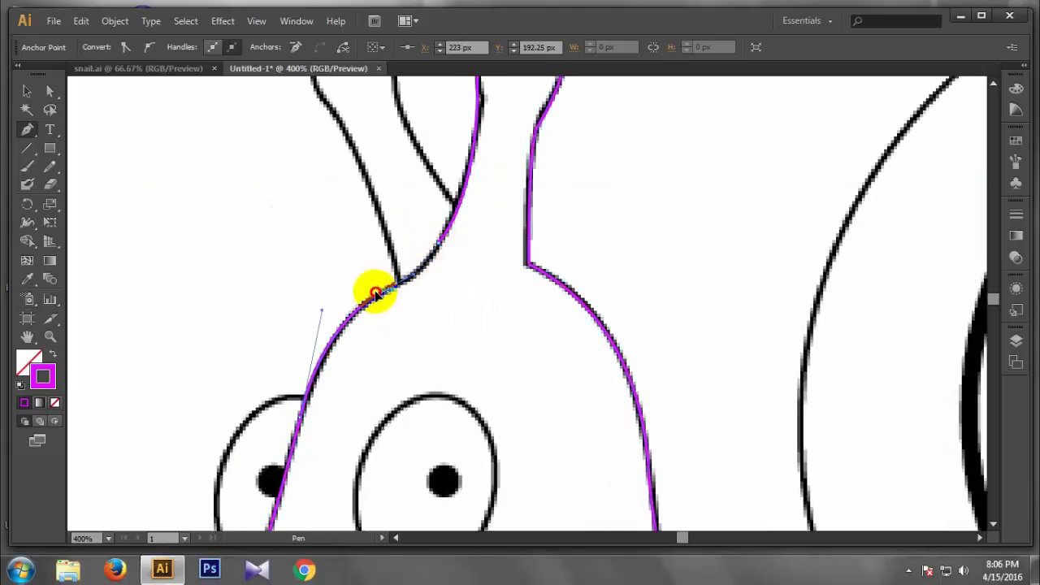
Start the shell outline at its front notch above the neck and trace up the front arc
left_click_drag(541, 388, 350, 212)
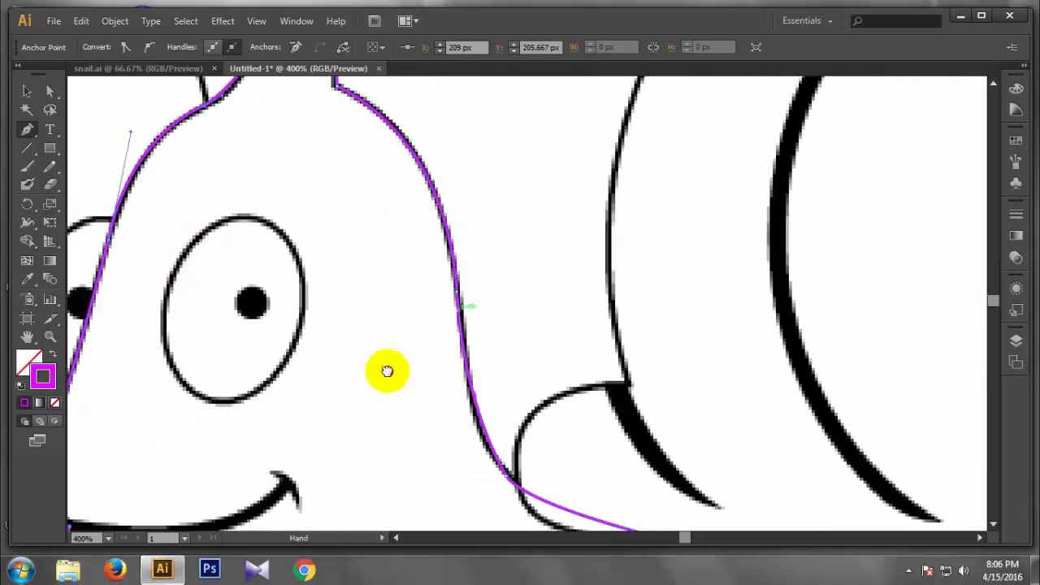
left_click_drag(388, 370, 264, 218)
left_click_drag(571, 314, 452, 238)
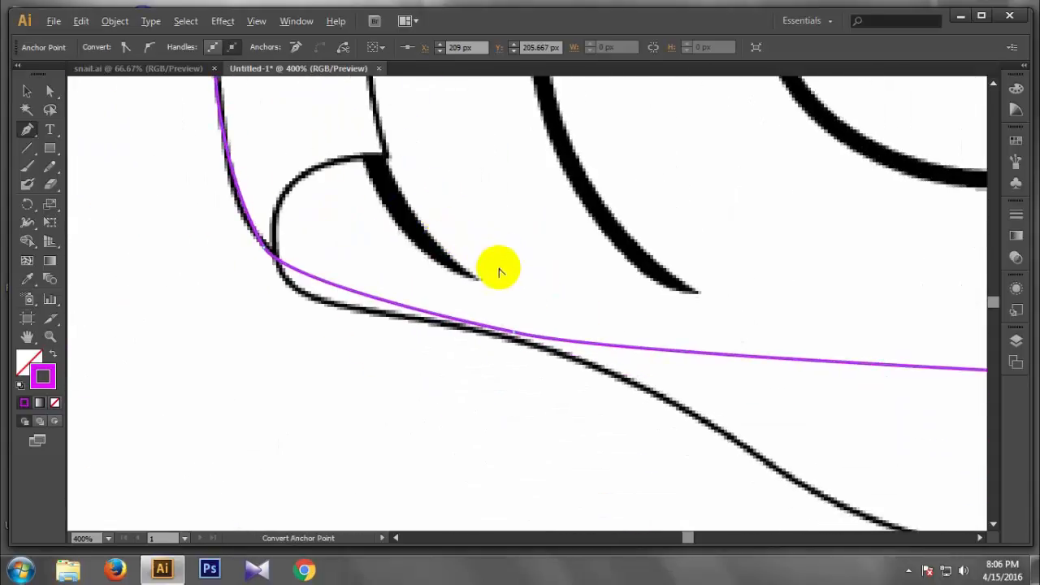
scroll(499, 272, "down", 3)
left_click_drag(563, 236, 520, 304)
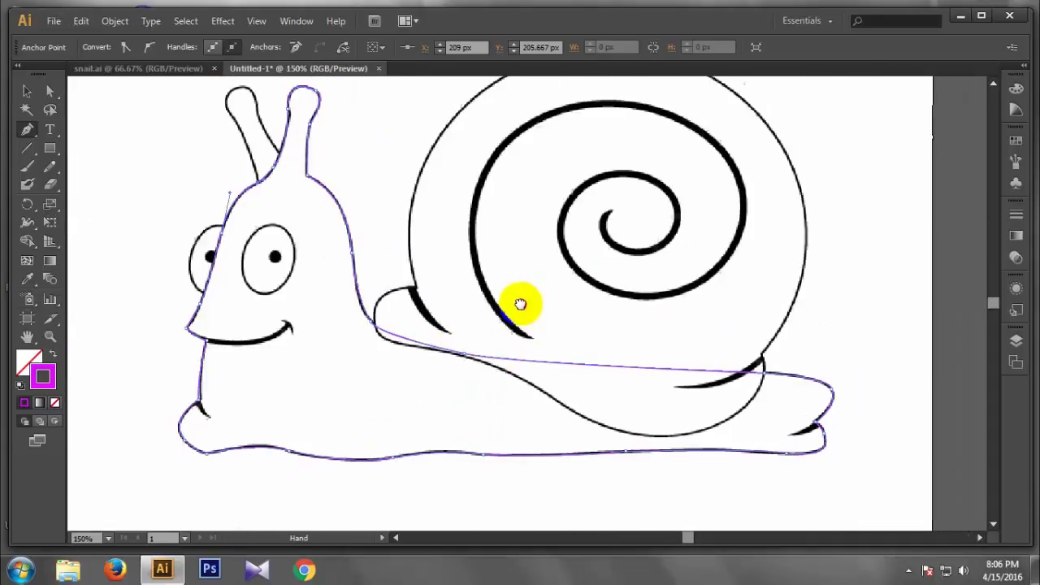
scroll(476, 309, "up", 1)
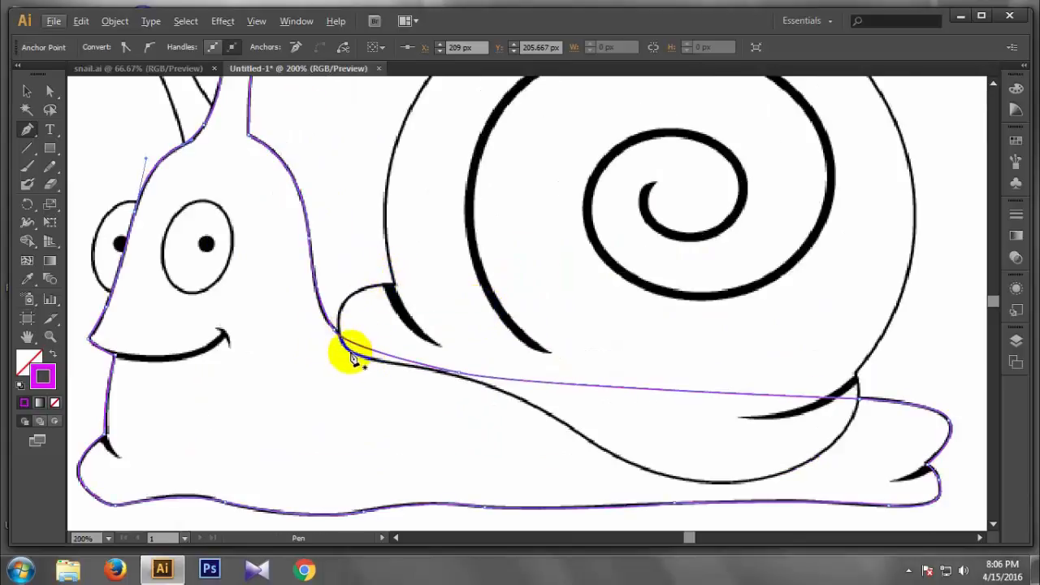
left_click_drag(354, 359, 471, 439)
left_click(393, 286)
left_click(499, 192)
left_click_drag(499, 192, 610, 102)
left_click(499, 191)
Trace the shell's outer curve over the top and down the back to the rear notch above the tail
left_click_drag(579, 286, 248, 265)
left_click_drag(554, 196, 764, 394)
left_click(554, 197)
left_click_drag(585, 334, 521, 162)
left_click_drag(490, 337, 362, 487)
Trace the shell's lower edge from the rear notch to the front lobe and close the shell outline
left_click_drag(366, 291, 502, 249)
left_click(627, 295)
left_click_drag(553, 396, 464, 424)
left_click(387, 382)
left_click_drag(446, 365, 799, 438)
left_click_drag(588, 370, 546, 363)
left_click(588, 369)
left_click_drag(474, 347, 450, 340)
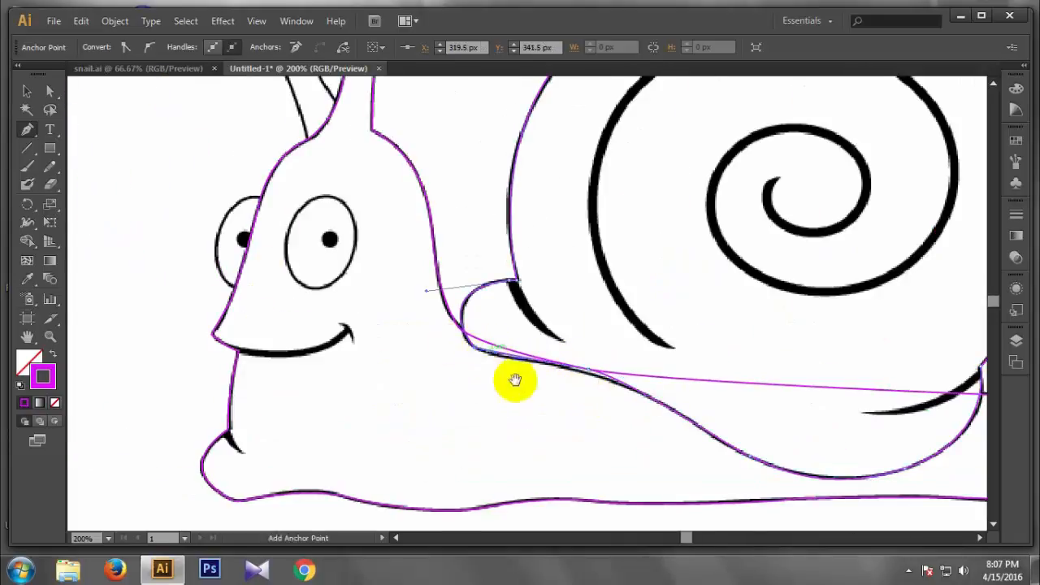
Trace the outer edge of the shell's spiral line from its lower tip inward to the center end
left_click_drag(515, 379, 277, 424)
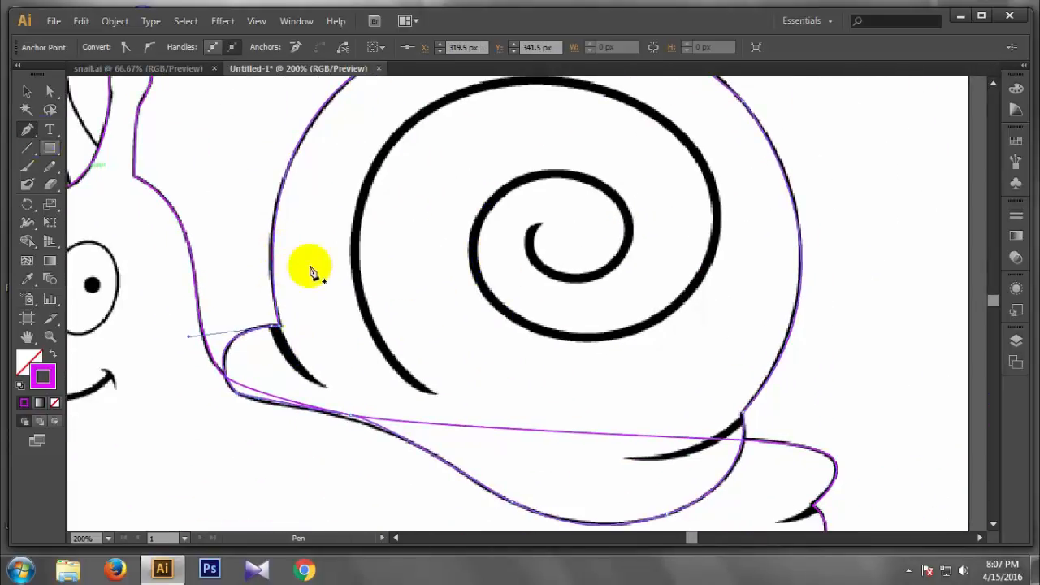
scroll(319, 375, "up", 1)
scroll(319, 375, "down", 3)
scroll(476, 349, "up", 1)
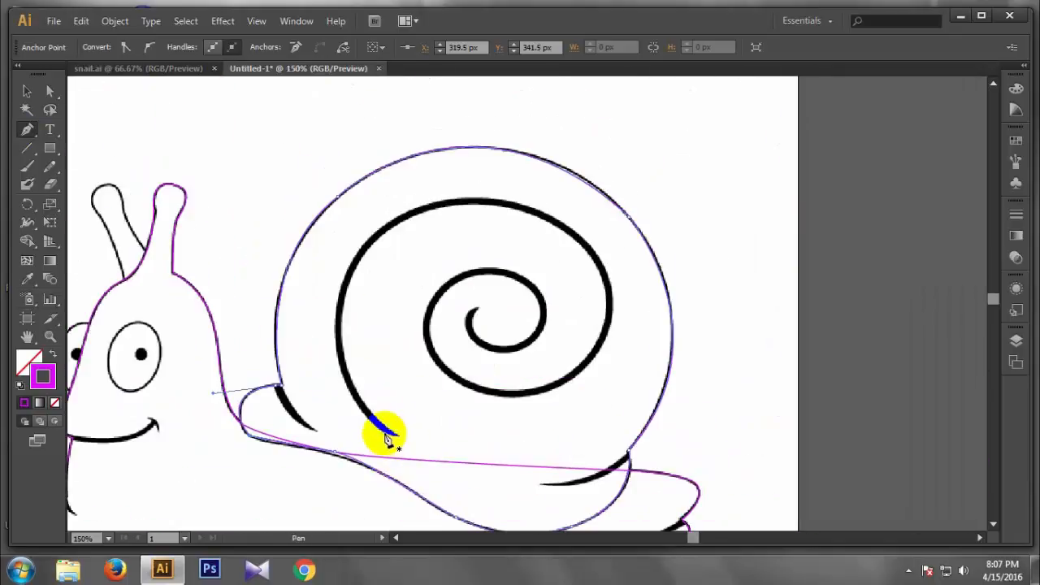
mouse_move(365, 239)
left_mouse_down()
mouse_move(438, 165)
mouse_move(439, 133)
left_mouse_up()
left_click_drag(606, 265, 740, 385)
left_click(477, 308)
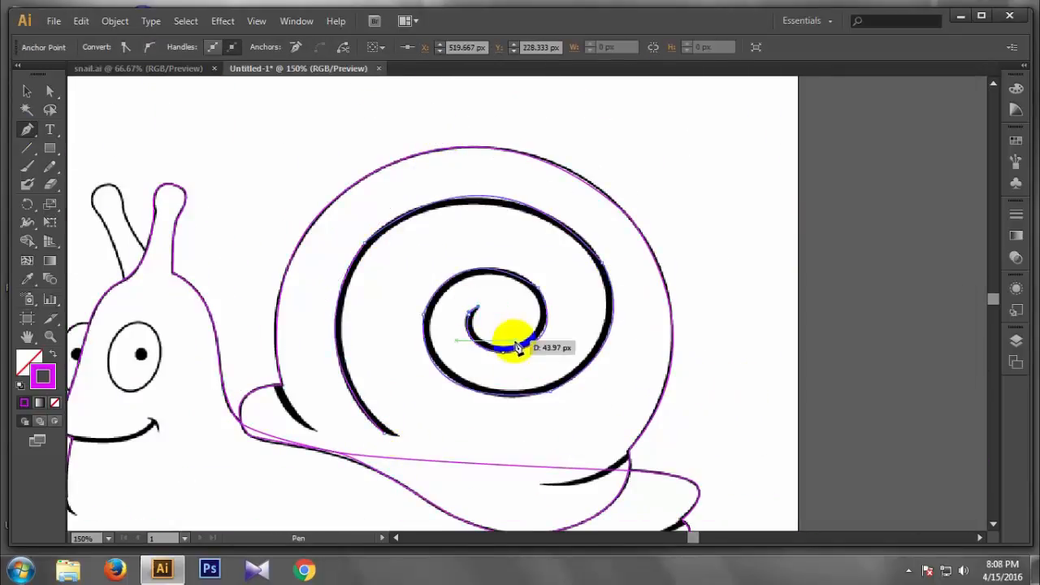
Trace the inner edge of the spiral from the center back out to its lower tip
left_click_drag(514, 344, 573, 325)
left_click(367, 400)
mouse_move(367, 400)
left_mouse_down()
mouse_move(412, 473)
mouse_move(468, 450)
left_mouse_up()
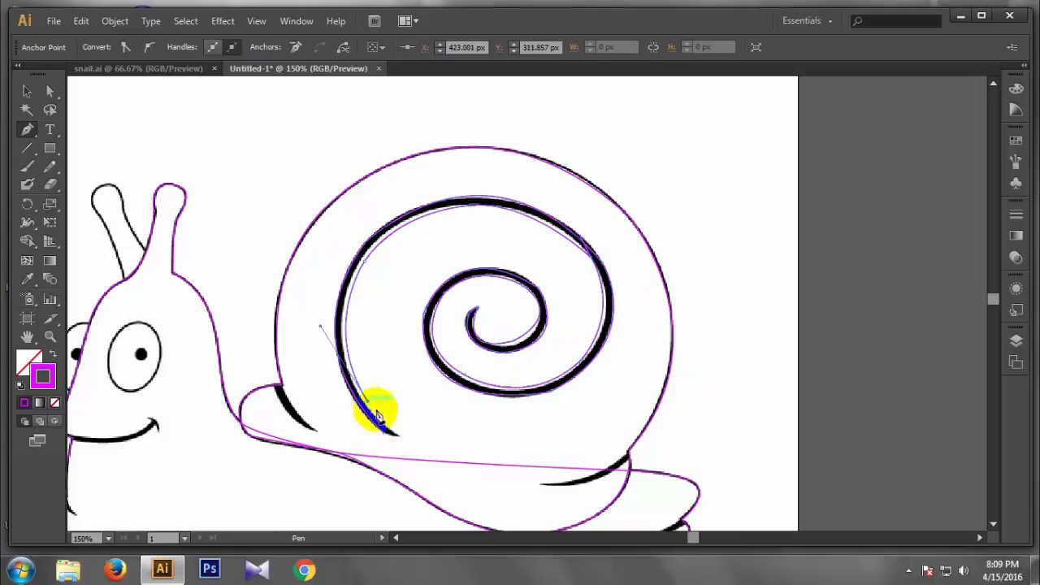
Trace the far antenna as a separate closed path whose base overlaps the head outline
scroll(453, 398, "down", 2)
scroll(415, 394, "up", 3)
left_click_drag(418, 298, 469, 411)
left_click(393, 367)
left_click_drag(354, 269, 320, 226)
left_click(354, 269)
left_click_drag(374, 234, 409, 232)
left_click(374, 234)
left_click_drag(393, 272, 436, 346)
left_click(429, 331)
left_click(394, 368)
Draw an ellipse over the near eye, then tilt, move and resize it to match the sketch
left_click_drag(446, 385, 424, 190)
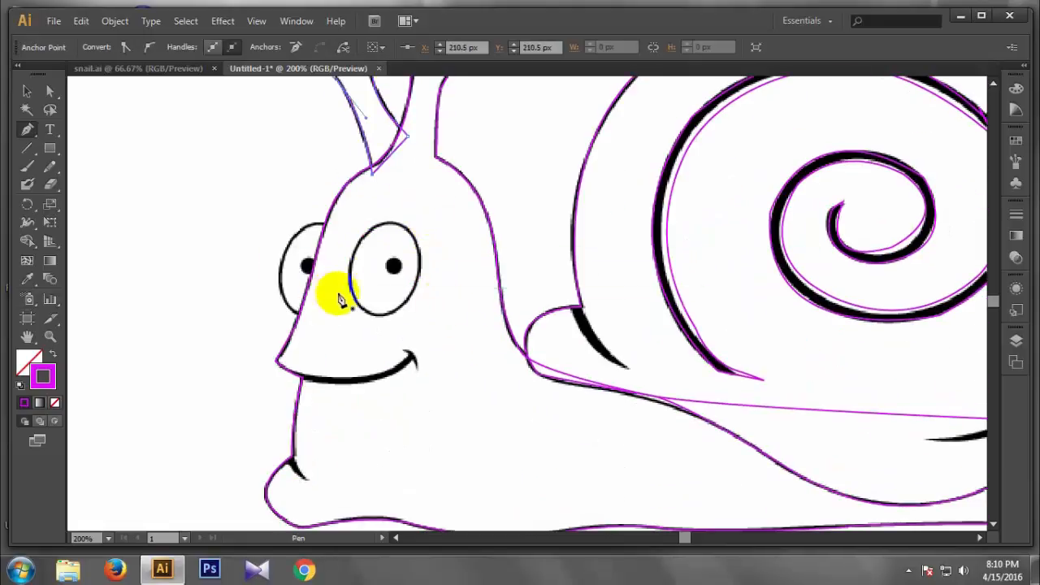
scroll(340, 298, "down", 2)
scroll(413, 273, "up", 1)
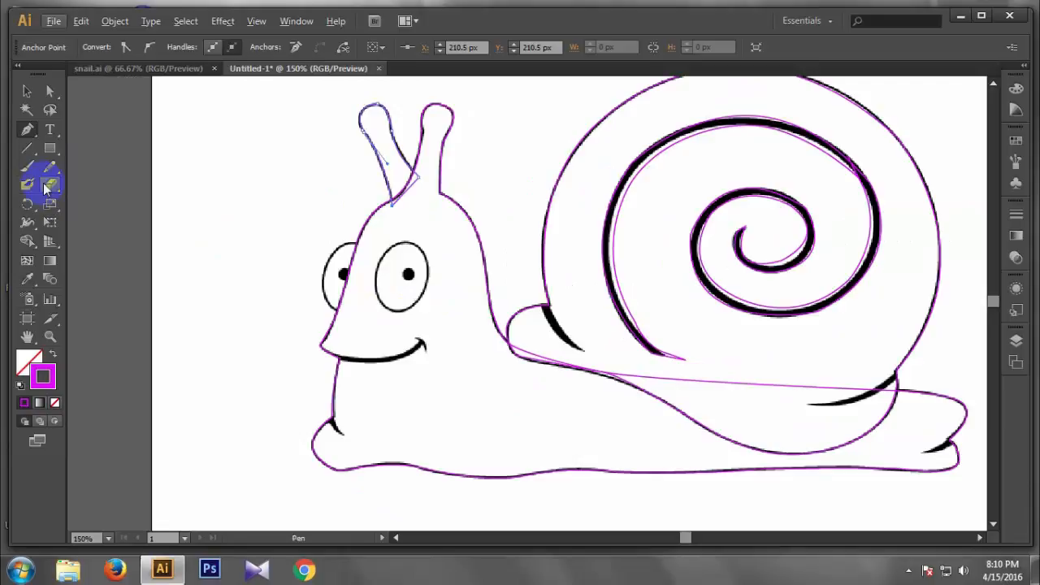
left_click_drag(51, 156, 90, 199)
left_click_drag(387, 246, 429, 311)
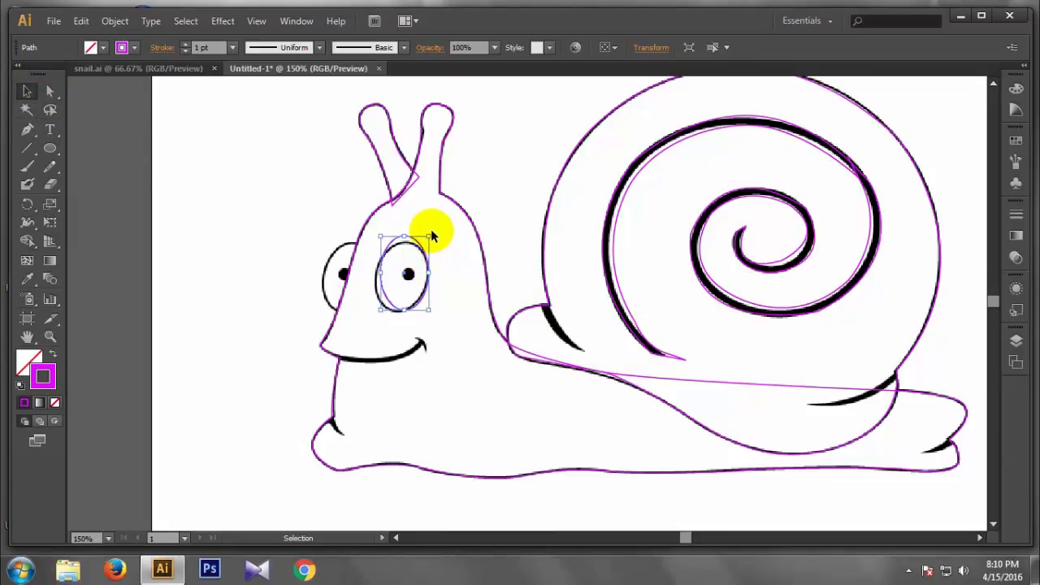
left_click_drag(433, 315, 408, 315)
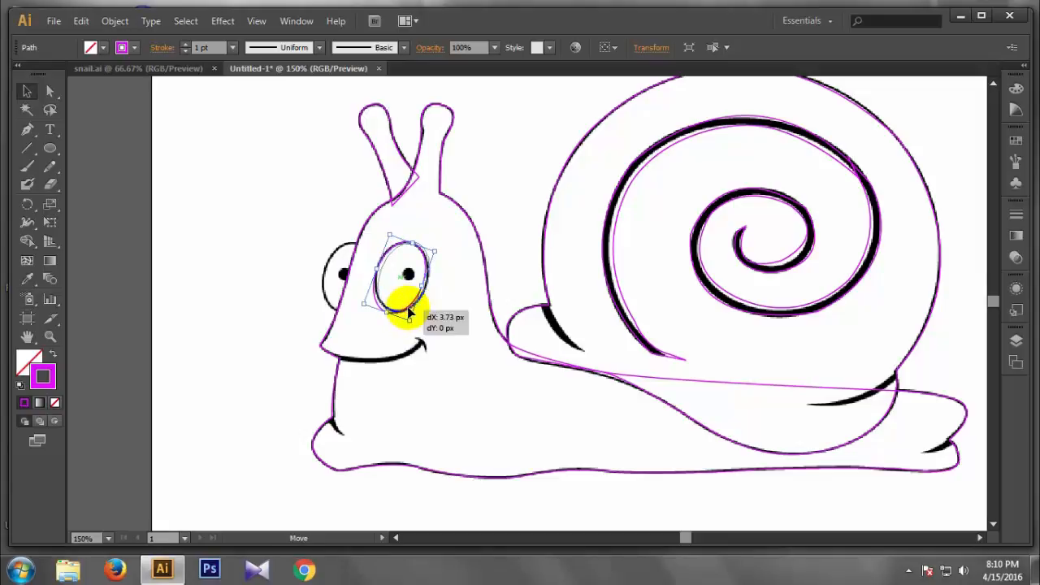
left_click_drag(438, 252, 388, 235)
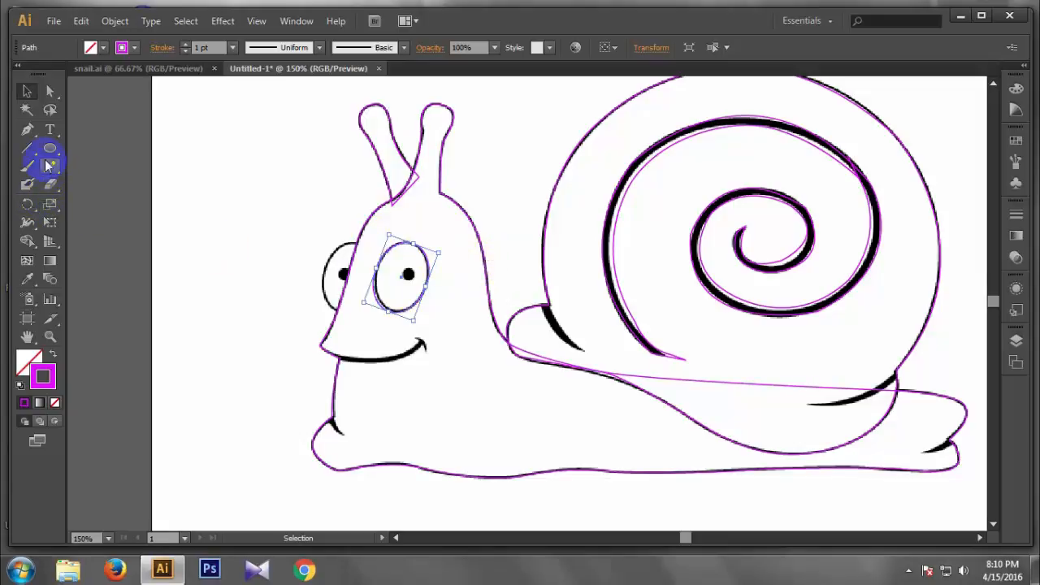
Duplicate the eye ellipse onto the far eye and scale it down slightly to fit
left_click_drag(412, 308, 357, 309)
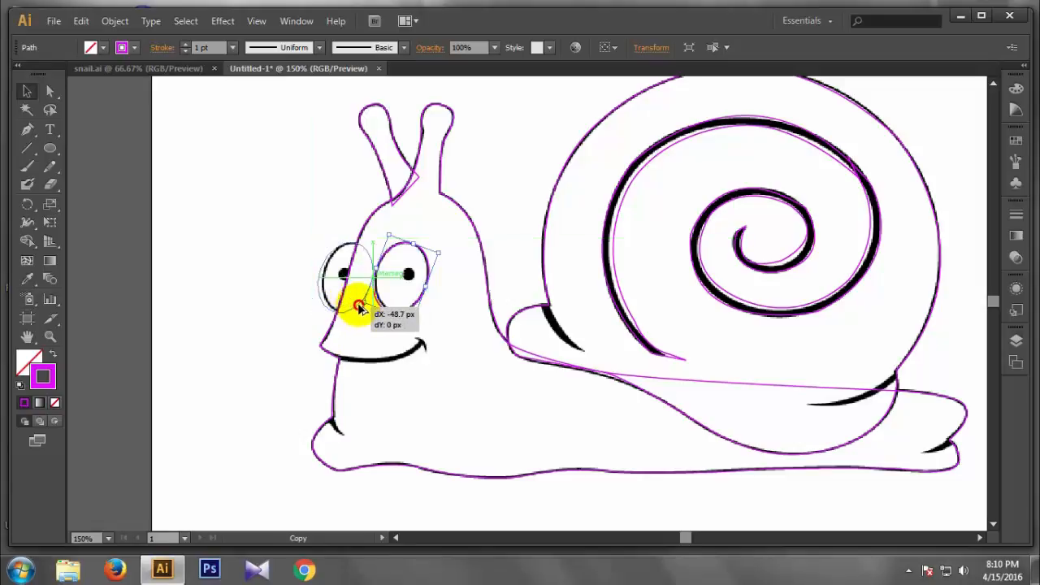
left_click_drag(361, 307, 363, 308)
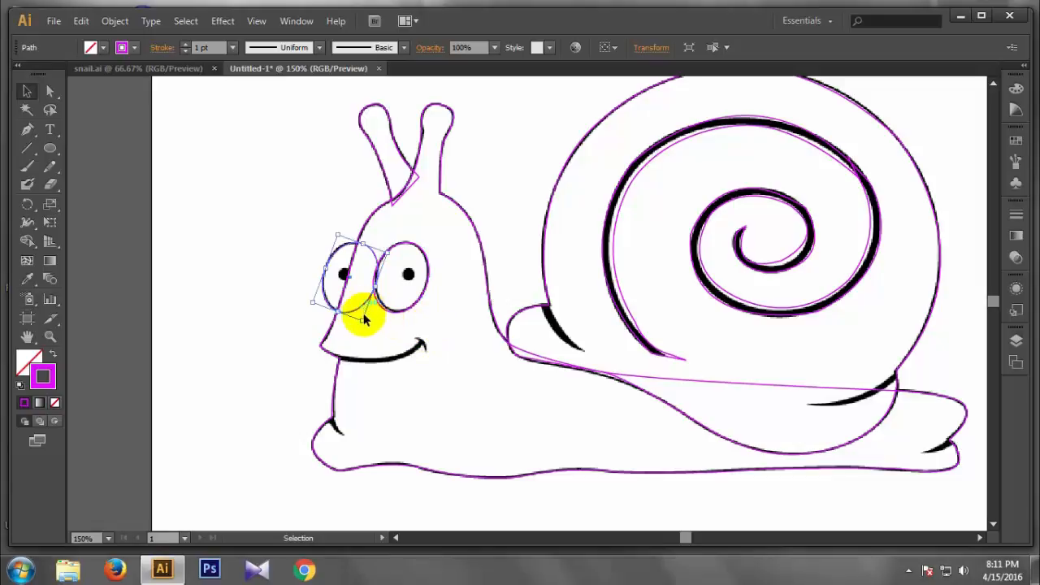
left_click_drag(364, 320, 357, 319)
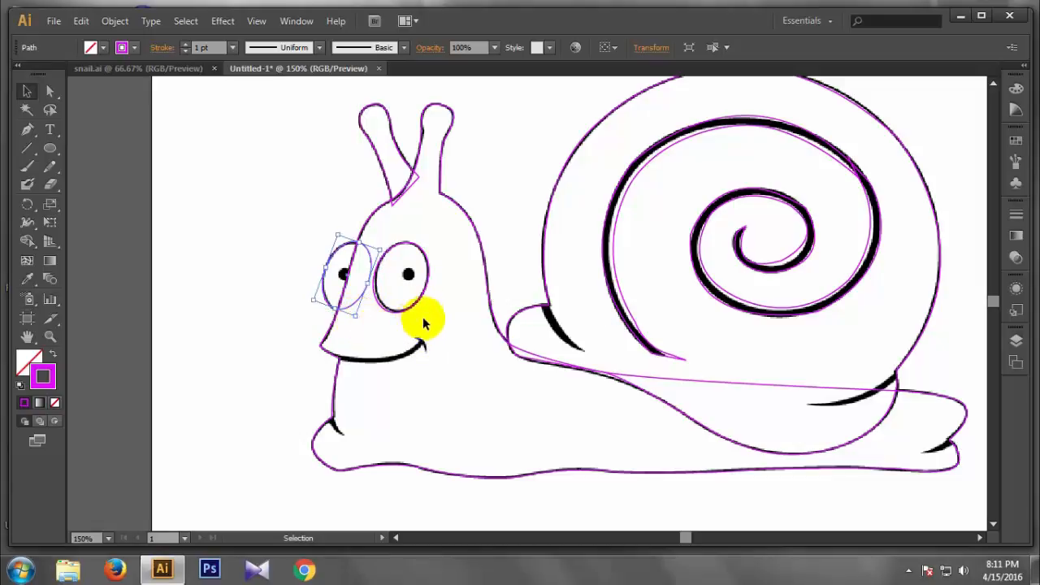
Draw a small ellipse over the near eye's pupil and copy it onto the far eye's pupil
left_click(51, 154)
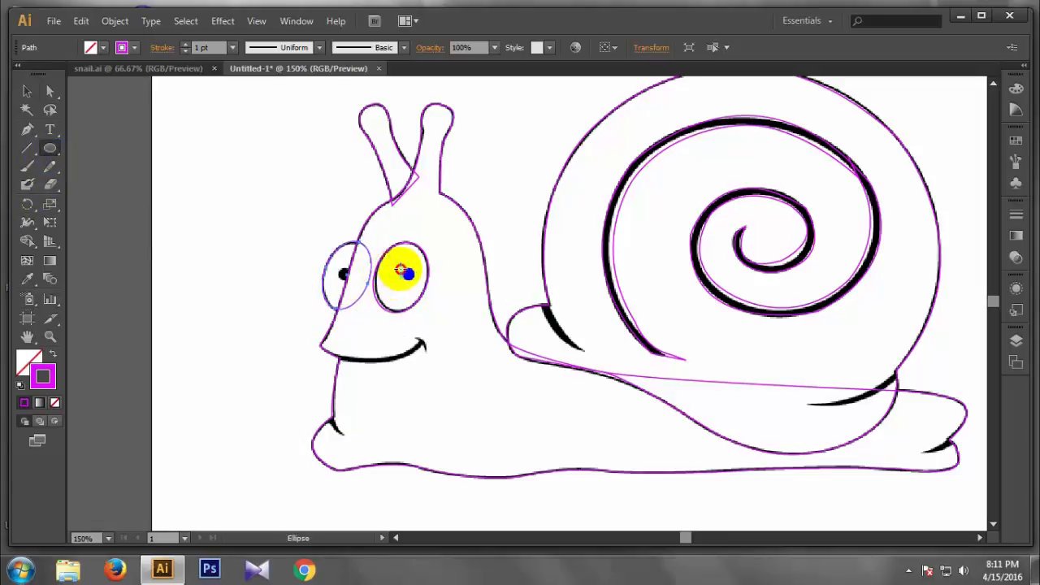
left_click_drag(400, 268, 412, 277)
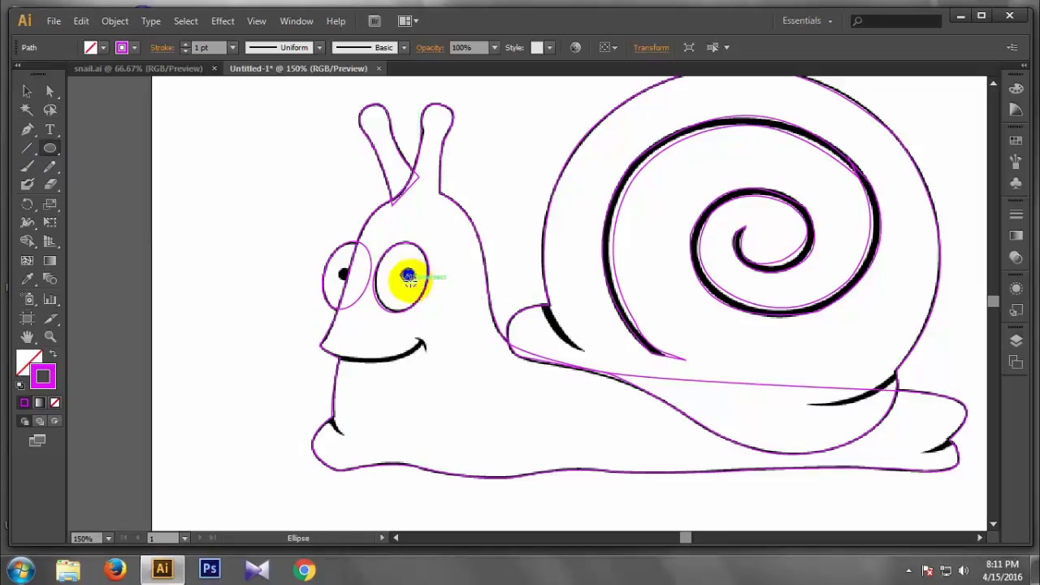
key("v")
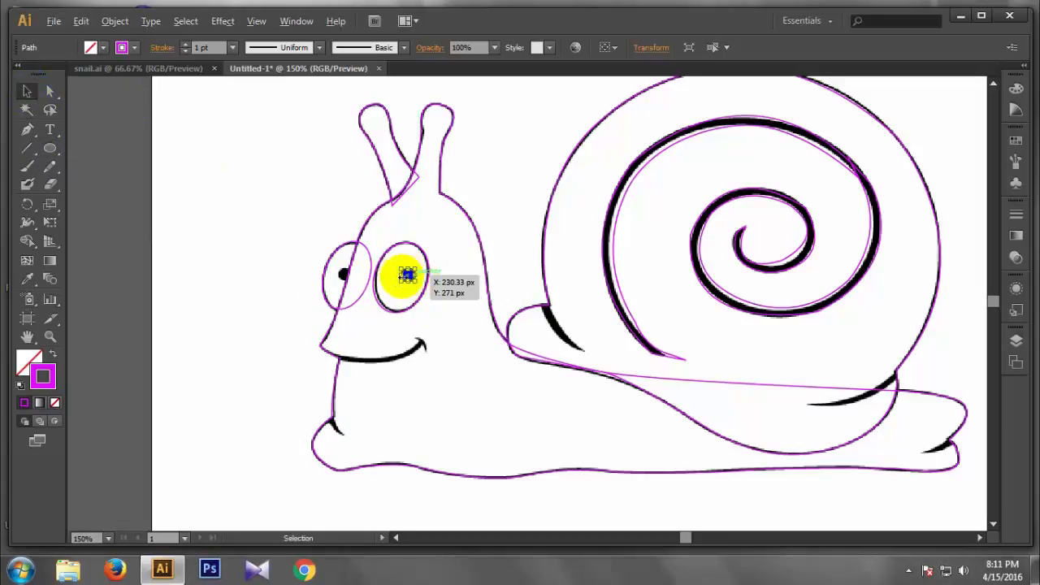
left_click_drag(410, 280, 347, 283)
Trace the thick smile line, including its hooked end, as a closed path with the Pen tool
left_click_drag(474, 411, 466, 350)
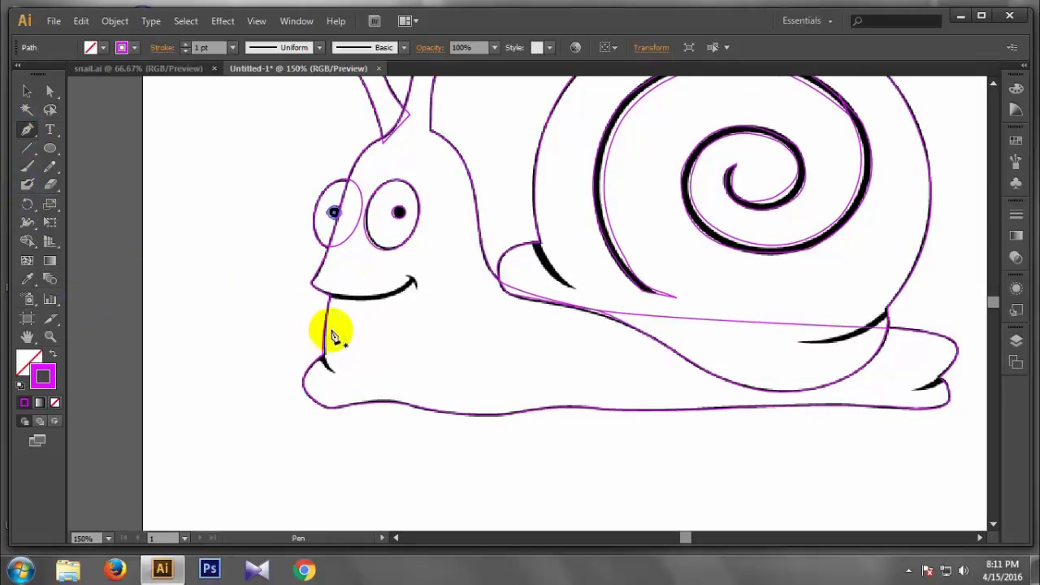
scroll(359, 311, "up", 2)
scroll(359, 311, "up", 1)
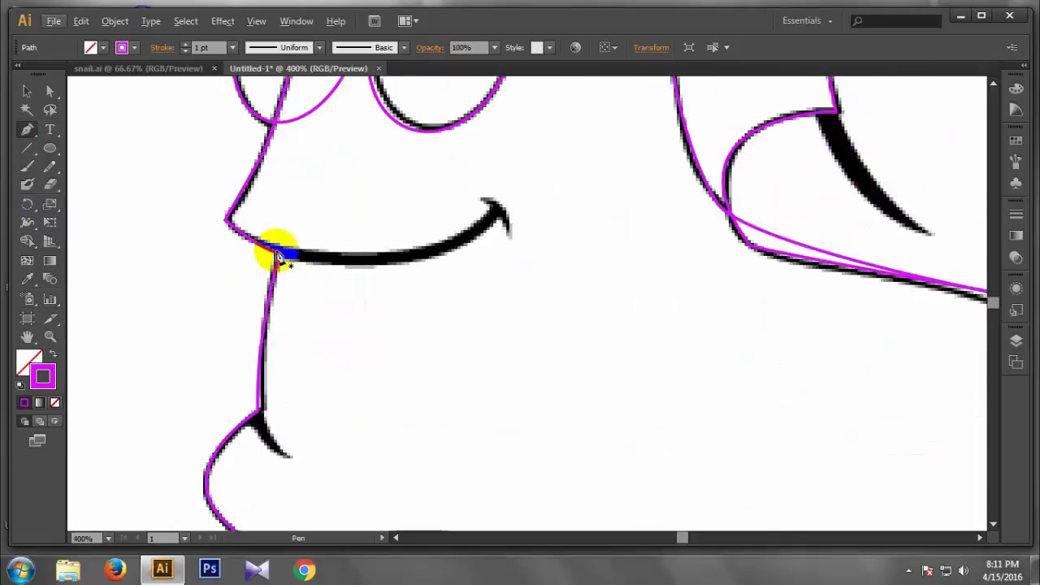
left_click(488, 220)
mouse_move(482, 226)
left_mouse_down()
mouse_move(425, 249)
mouse_move(465, 242)
left_mouse_up()
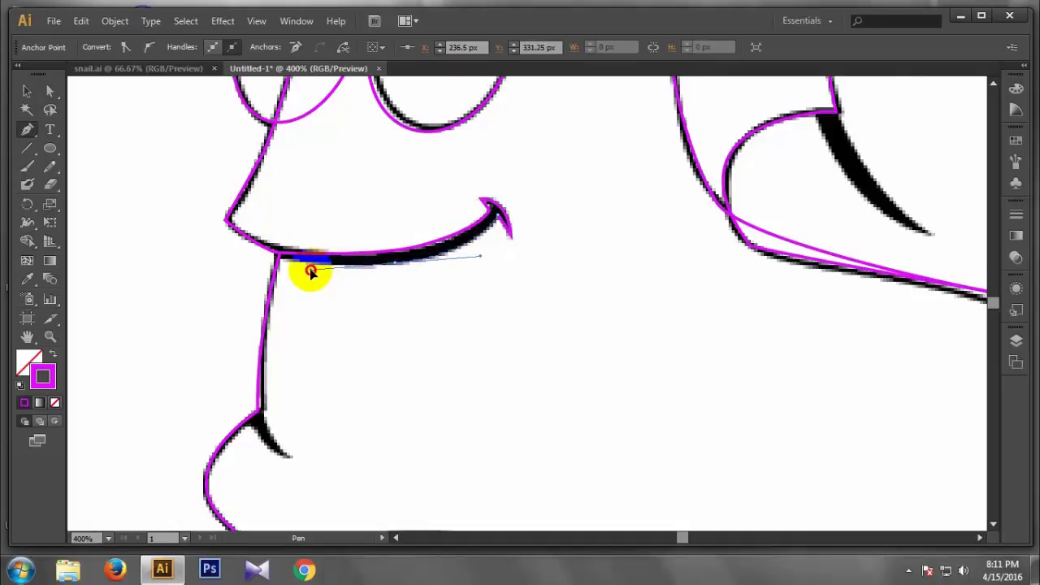
left_click_drag(390, 268, 275, 261)
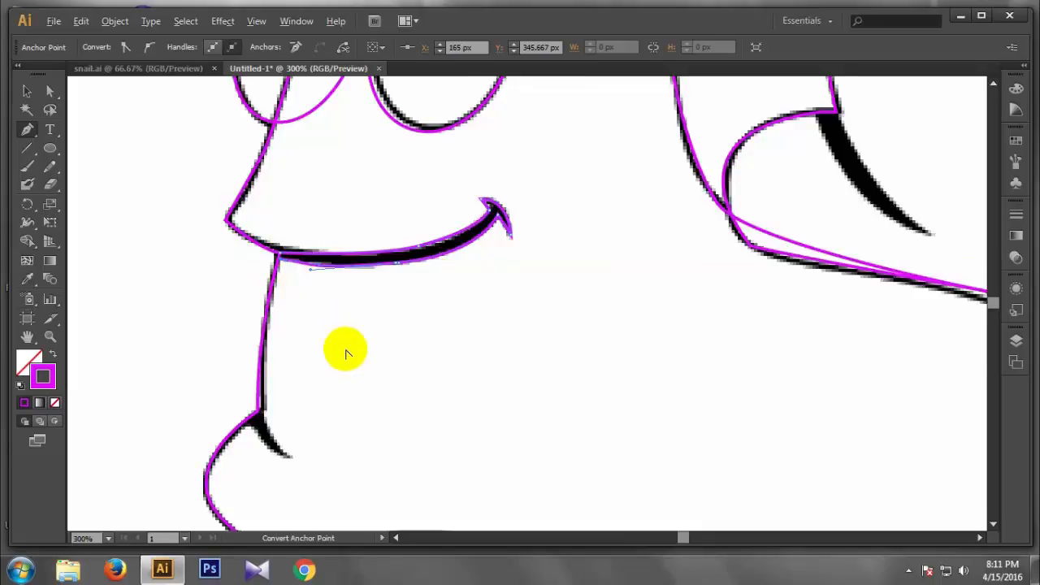
Trace the small dark fold at the base of the neck, above the foot's front bulge, with the Pen tool
scroll(338, 355, "down", 2)
scroll(340, 358, "up", 1)
scroll(339, 360, "up", 1)
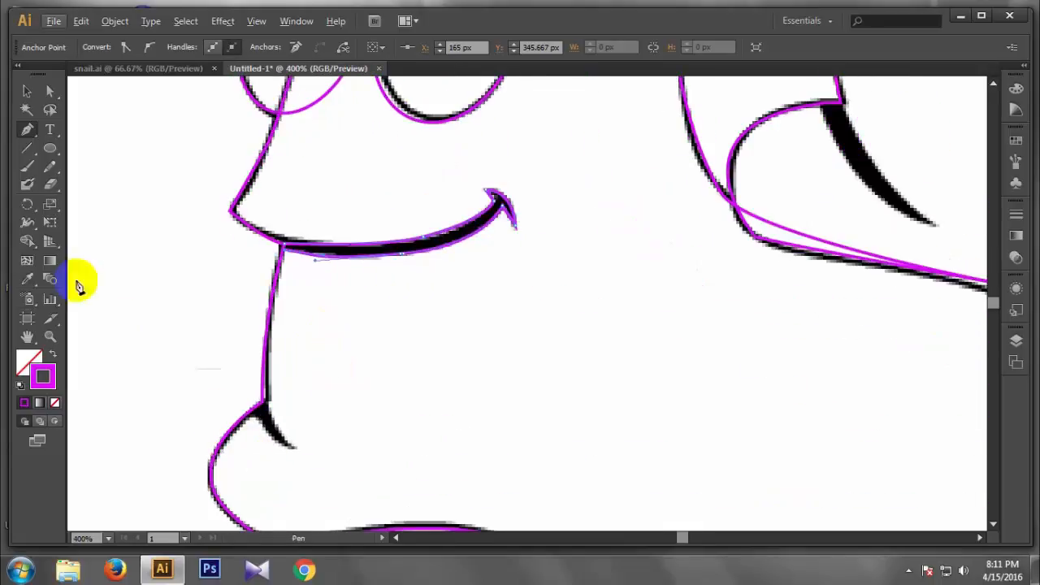
left_click(26, 132)
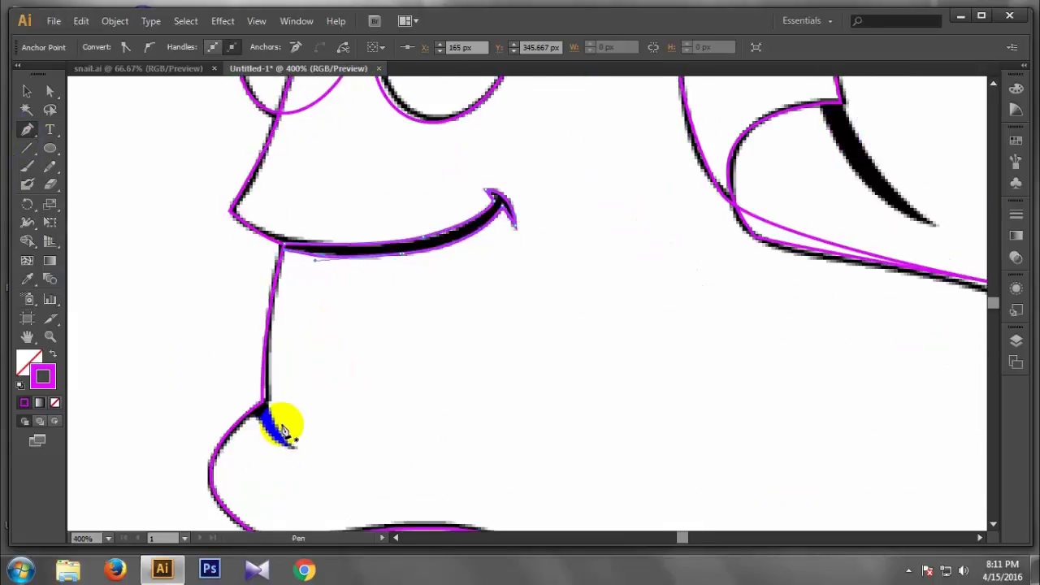
left_click_drag(268, 409, 256, 430)
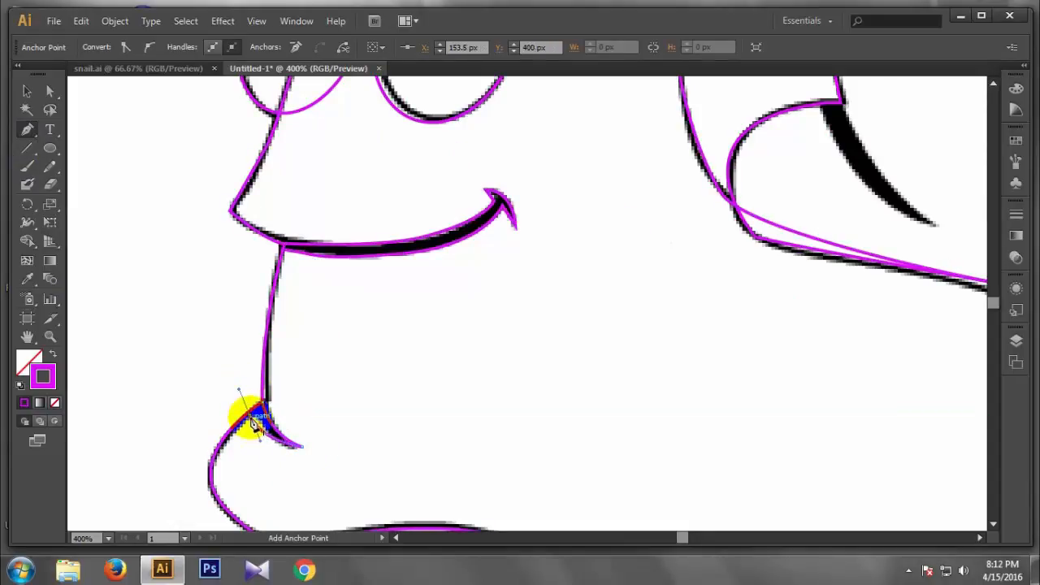
Trace the thick curved crease at the shell's front lower edge, near the neck, with the Pen tool
key("space")
left_click_drag(507, 393, 229, 446)
left_click_drag(626, 283, 547, 340)
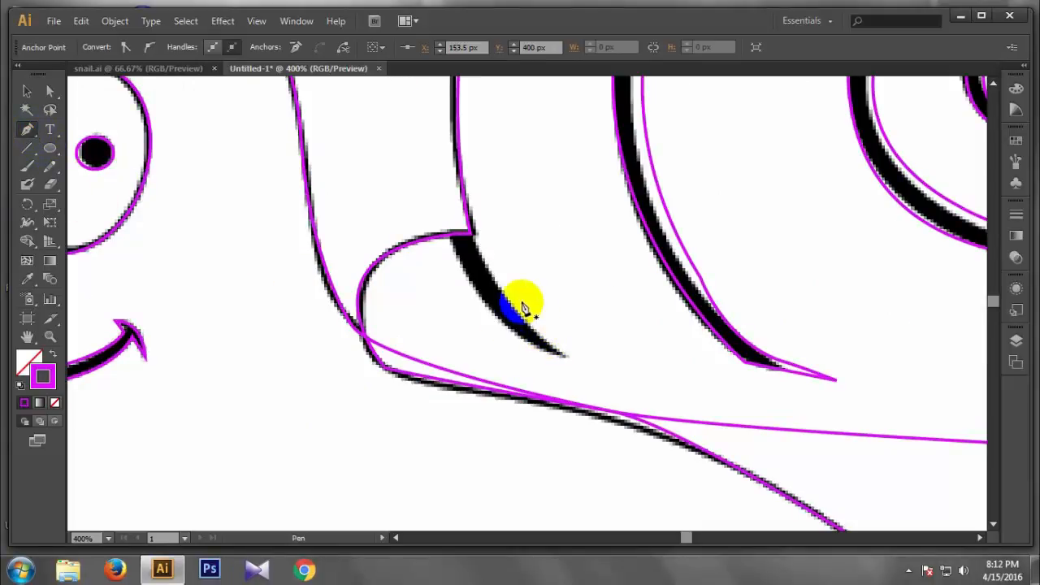
left_click(474, 237)
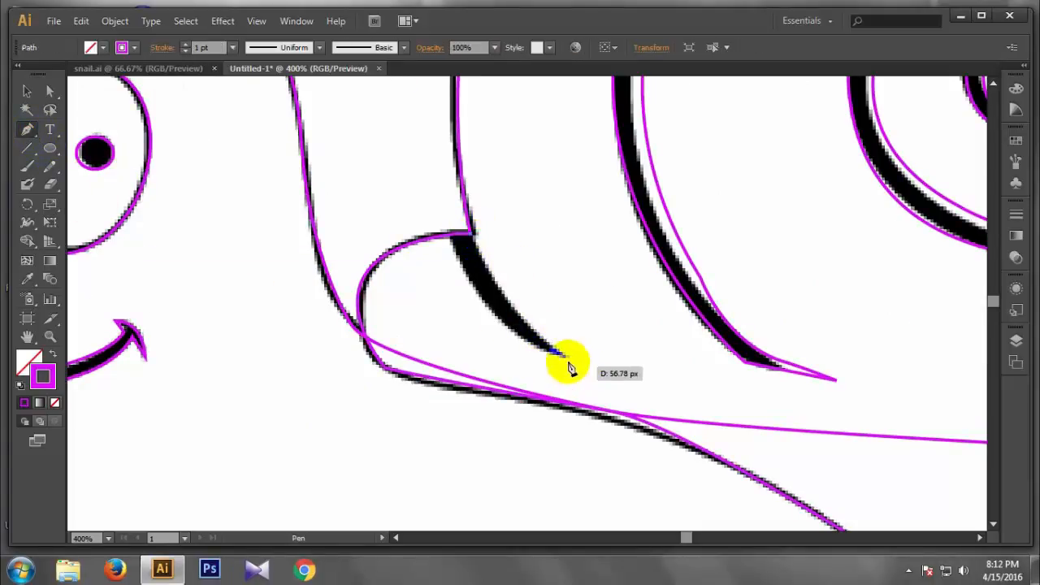
left_click_drag(562, 353, 619, 373)
Trace the tapered crease at the shell's rear lower edge as a closed path with the Pen tool
left_click_drag(552, 317, 293, 172)
left_click_drag(765, 314, 601, 325)
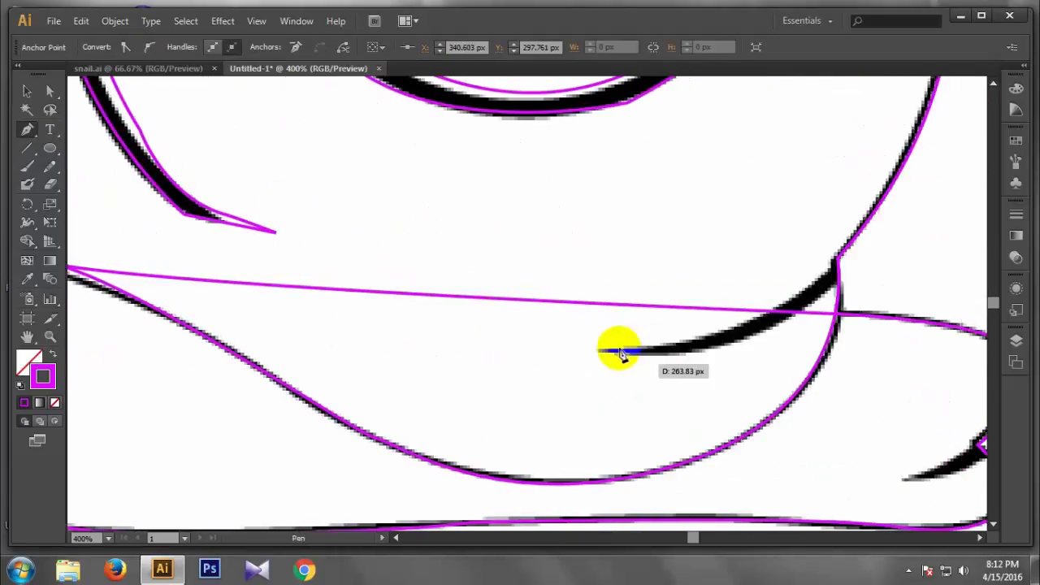
left_click(837, 268)
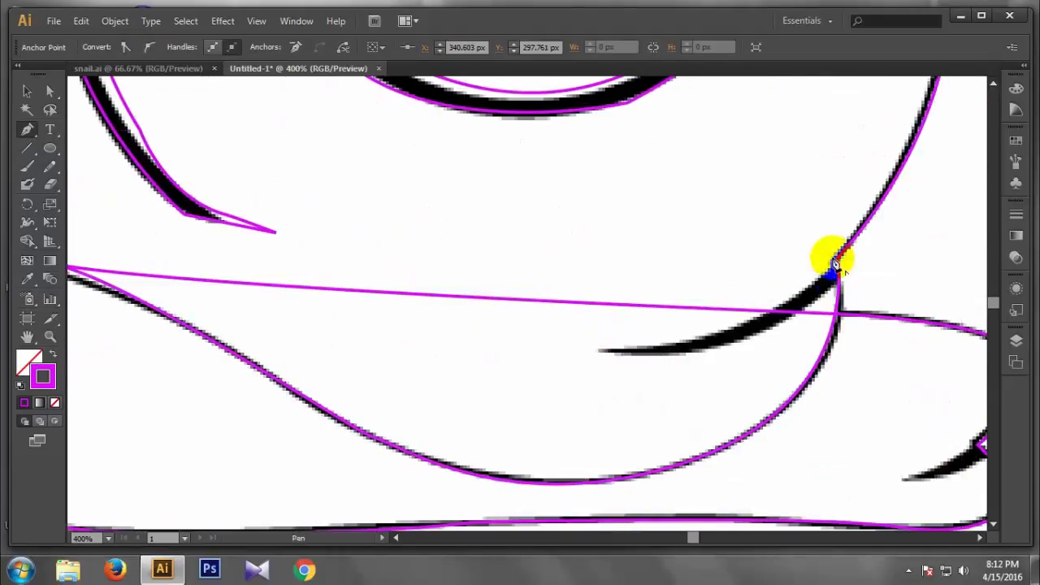
left_click(835, 262)
key("ctrl+z")
left_click(27, 130)
left_click(836, 260)
left_click_drag(605, 348, 448, 336)
left_click(606, 349)
left_click_drag(838, 280, 912, 197)
left_click(838, 284)
Trace the short dark fold at the tip of the tail as a closed path with the Pen tool
left_click_drag(762, 310, 587, 136)
left_click(26, 130)
left_click(802, 270)
left_click_drag(730, 304, 698, 314)
left_click(730, 304)
left_click_drag(812, 281, 861, 247)
left_click(812, 281)
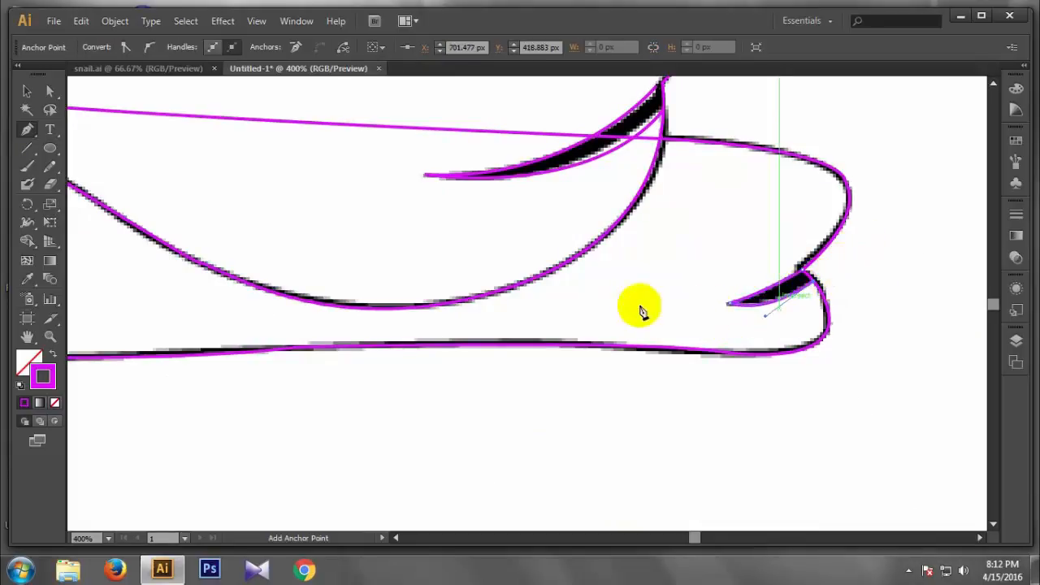
scroll(603, 302, "down", 6, "alt")
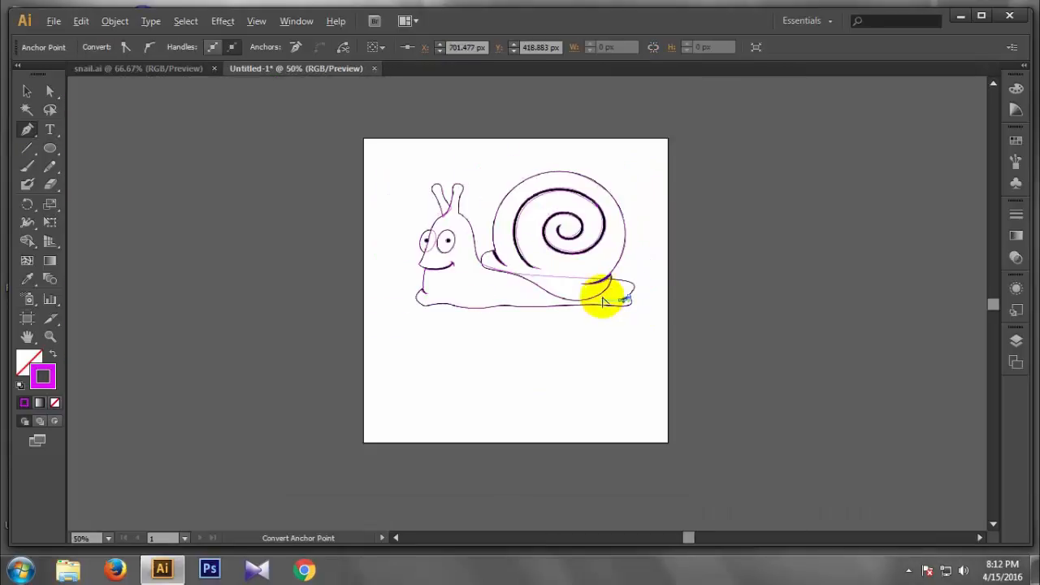
scroll(602, 301, "up", 1, "alt")
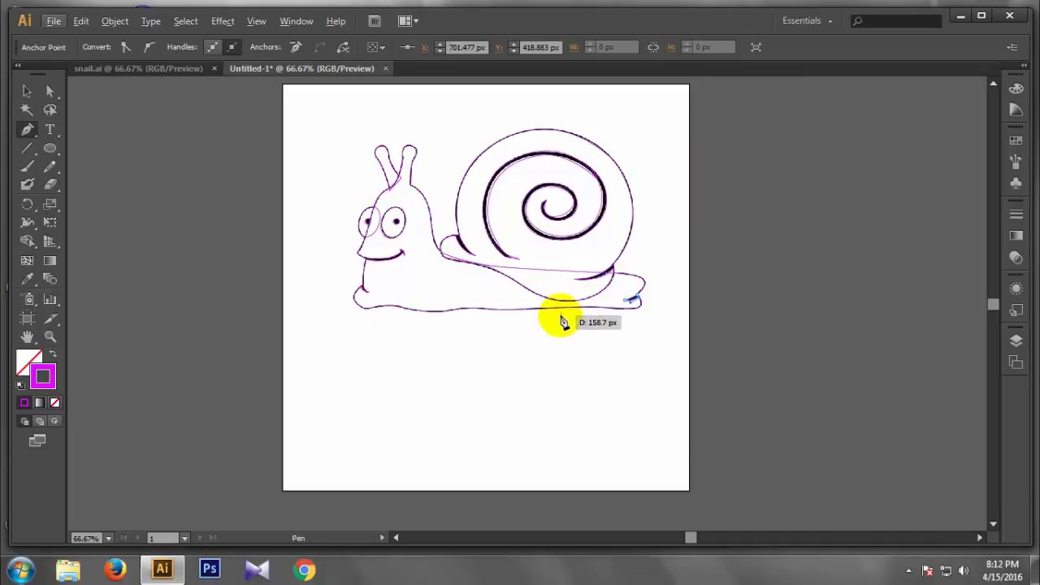
left_click(1016, 340)
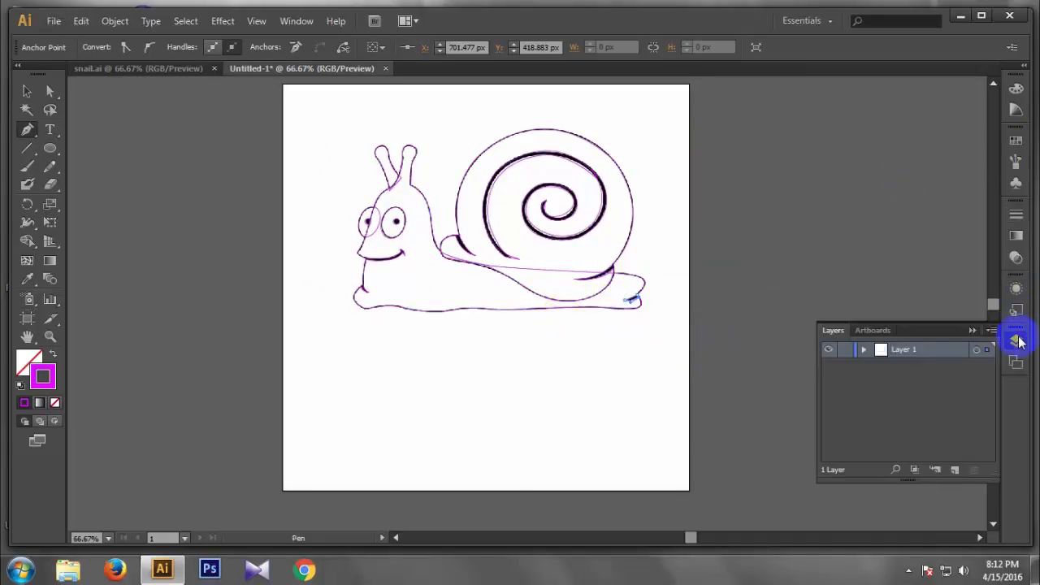
left_click(974, 332)
left_click(626, 298)
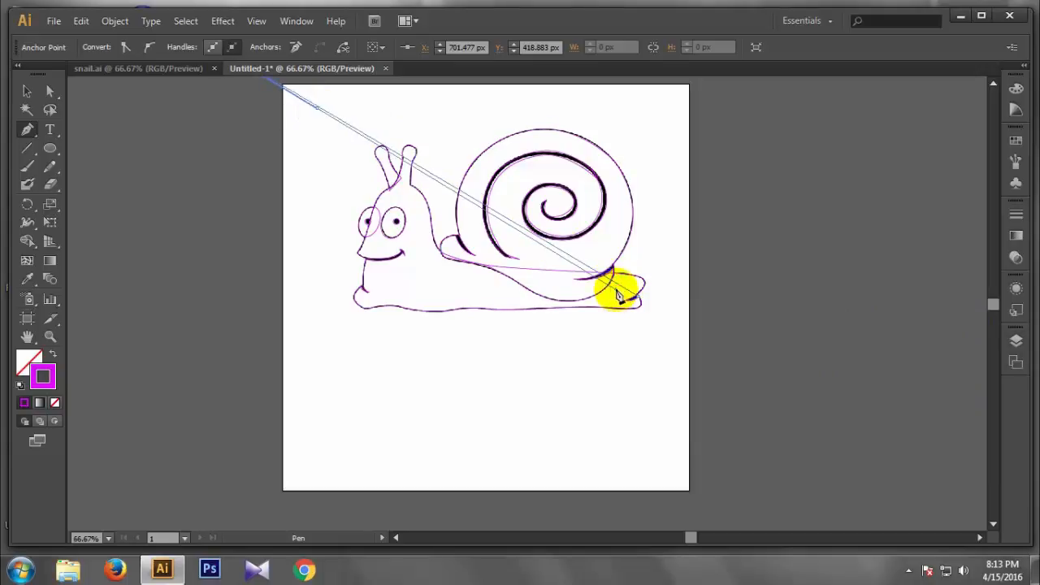
key("ctrl+z")
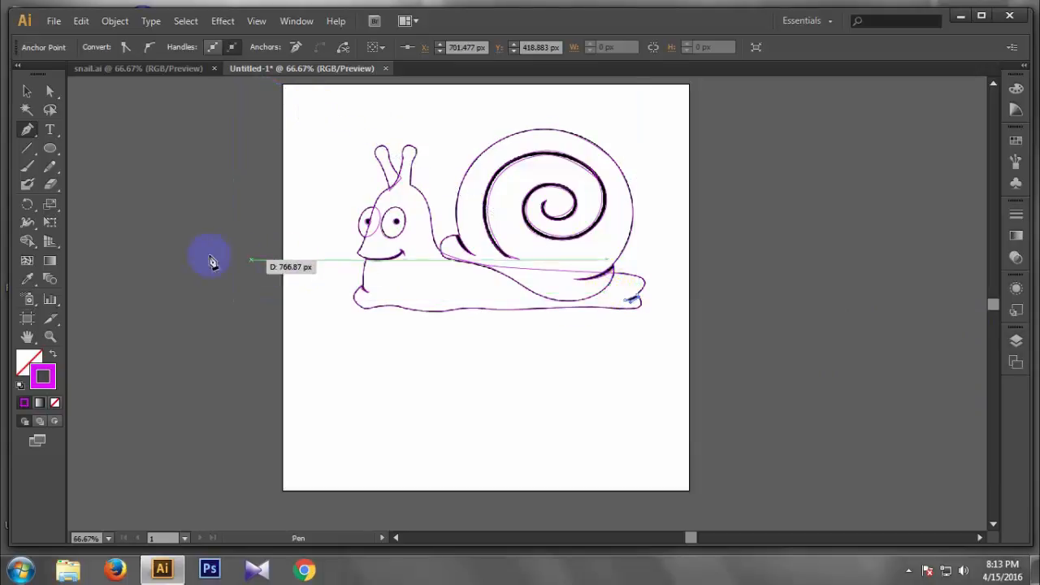
left_click_drag(342, 124, 658, 341)
key("ctrl+z")
Select all the traced snail paths and group them
left_click(27, 91)
left_click_drag(333, 123, 701, 364)
right_click(576, 239)
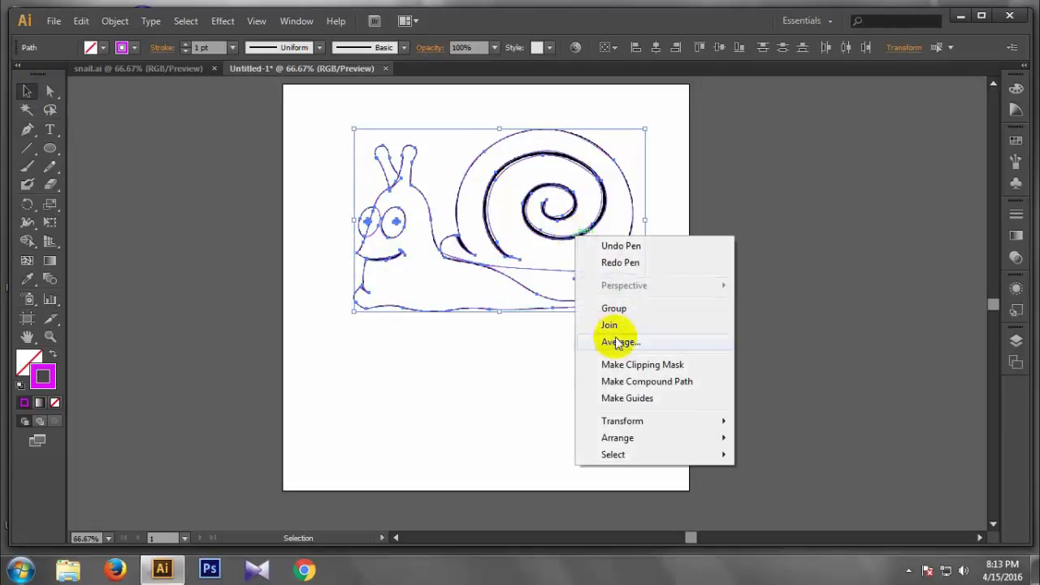
left_click(613, 305)
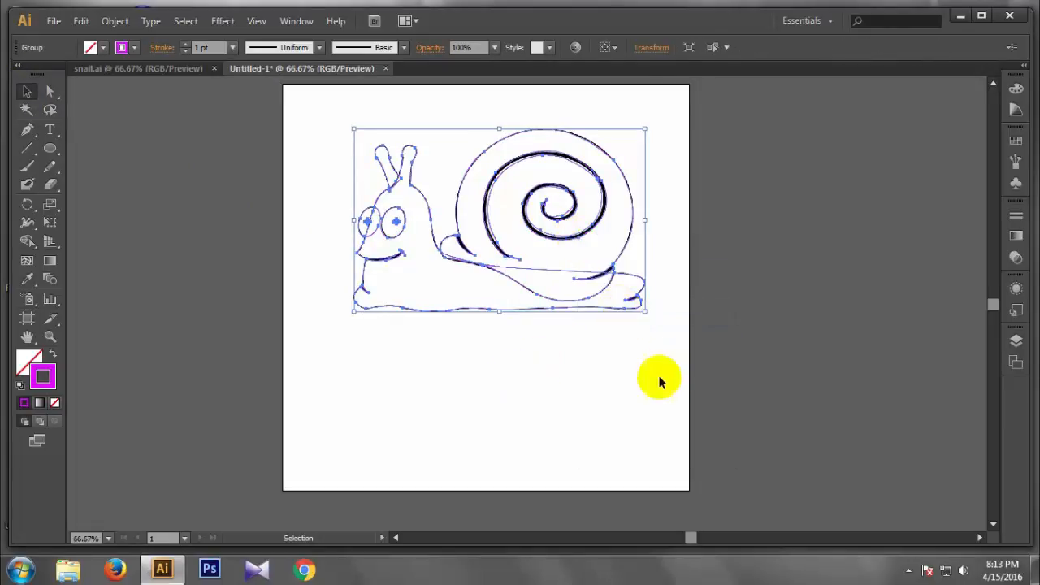
left_click(971, 370)
Unlock the sketch image in Layer 1 and hide it, leaving the traced group visible
left_click(1014, 344)
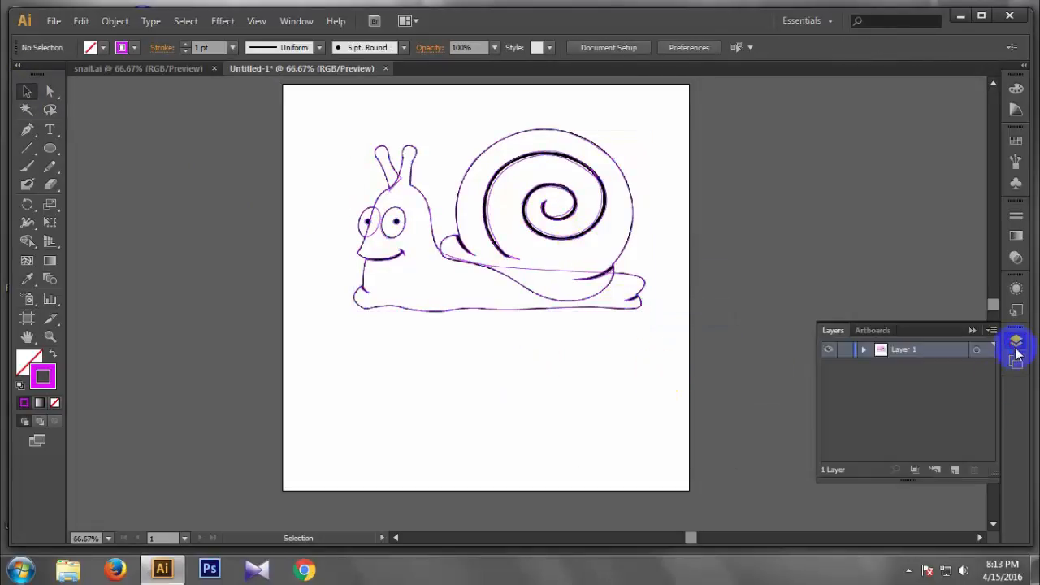
left_click(864, 350)
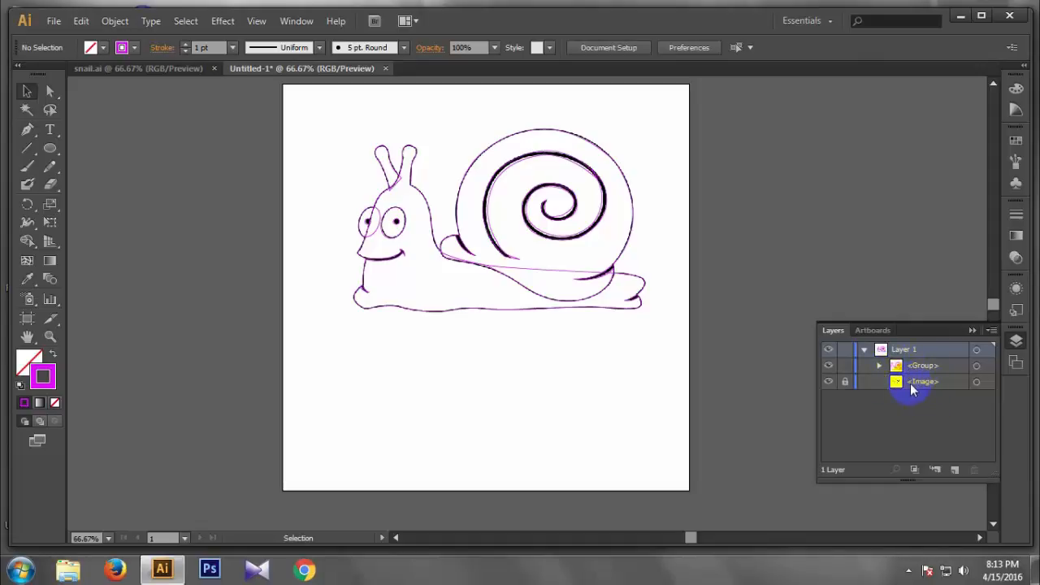
left_click(910, 383)
left_click(845, 381)
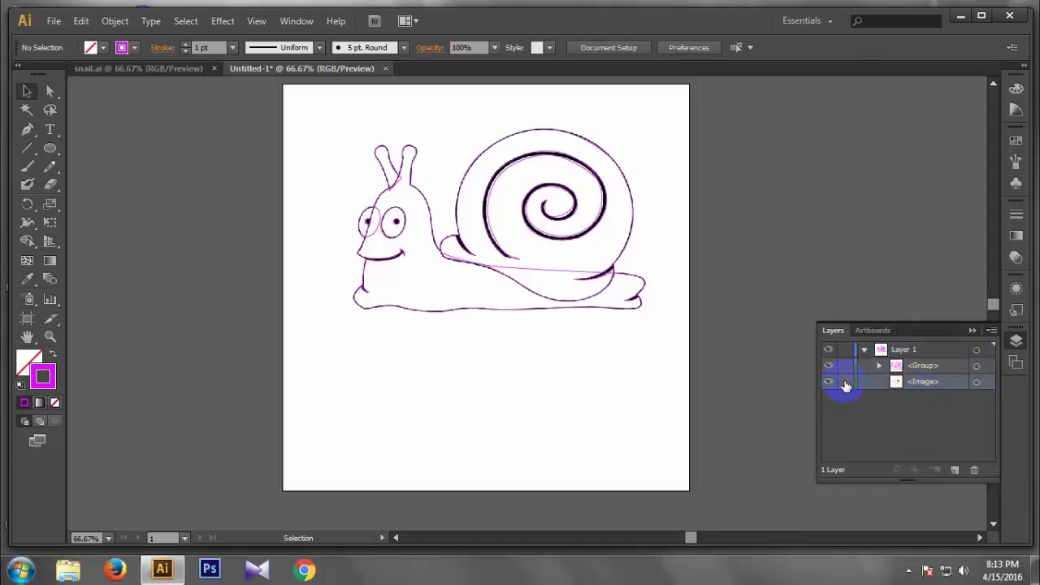
left_click(827, 382)
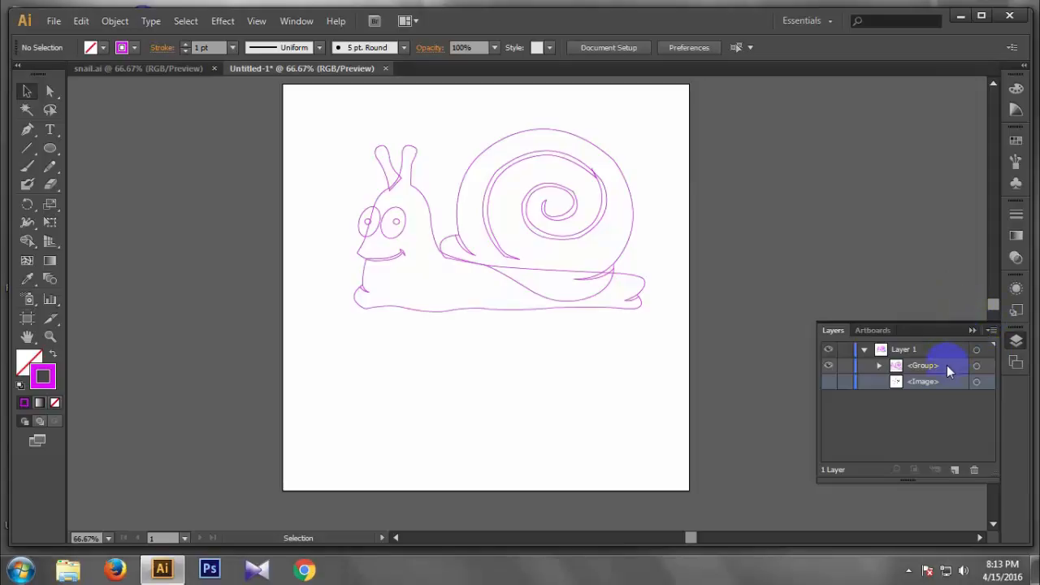
left_click(864, 350)
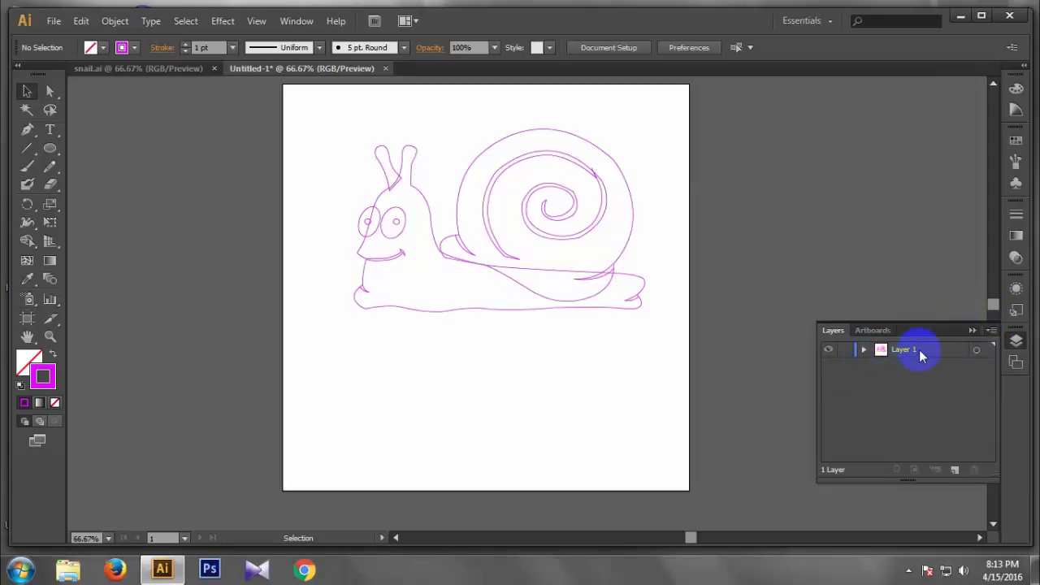
Add a new layer above Layer 1
left_click(920, 355)
left_click(956, 472)
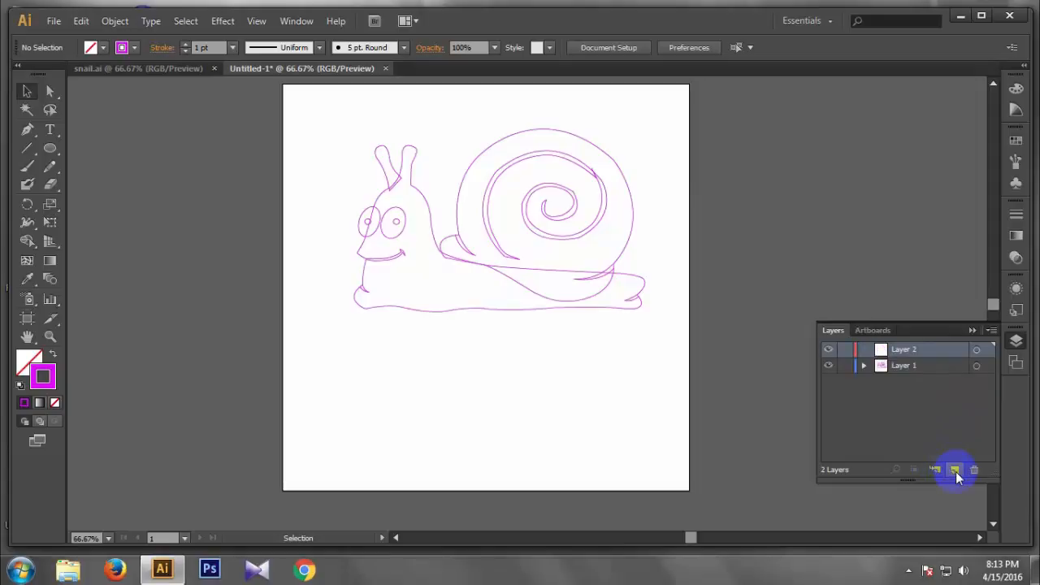
left_click(971, 330)
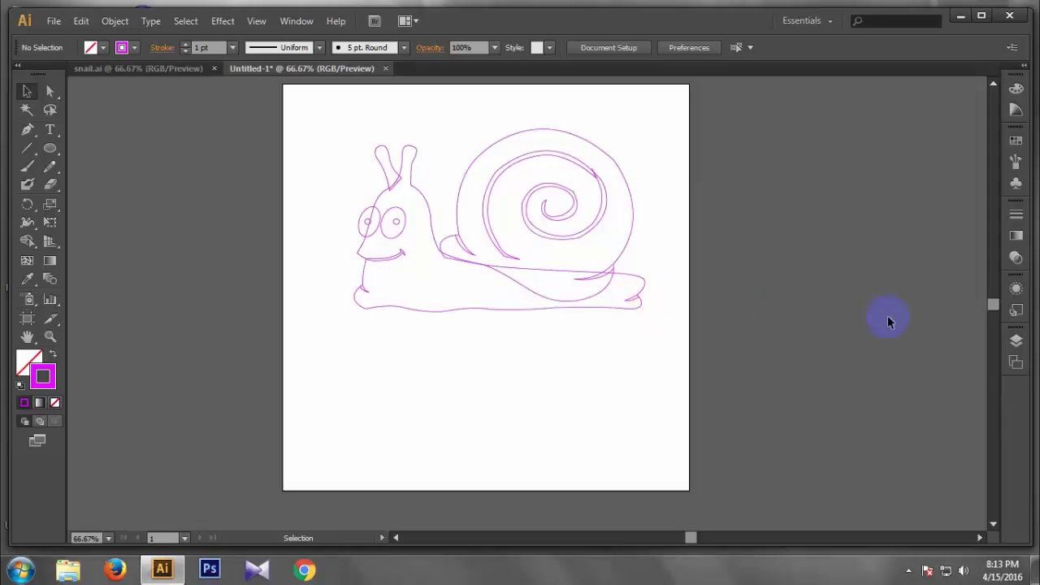
Ungroup the traced snail artwork and deselect it
left_click_drag(325, 106, 663, 354)
right_click(616, 266)
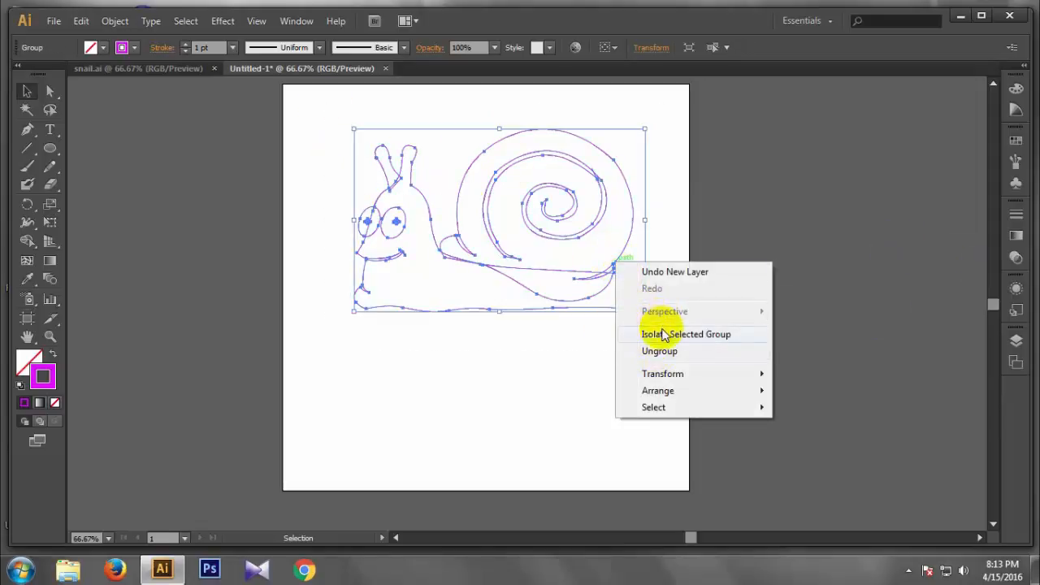
left_click(668, 355)
left_click(536, 363)
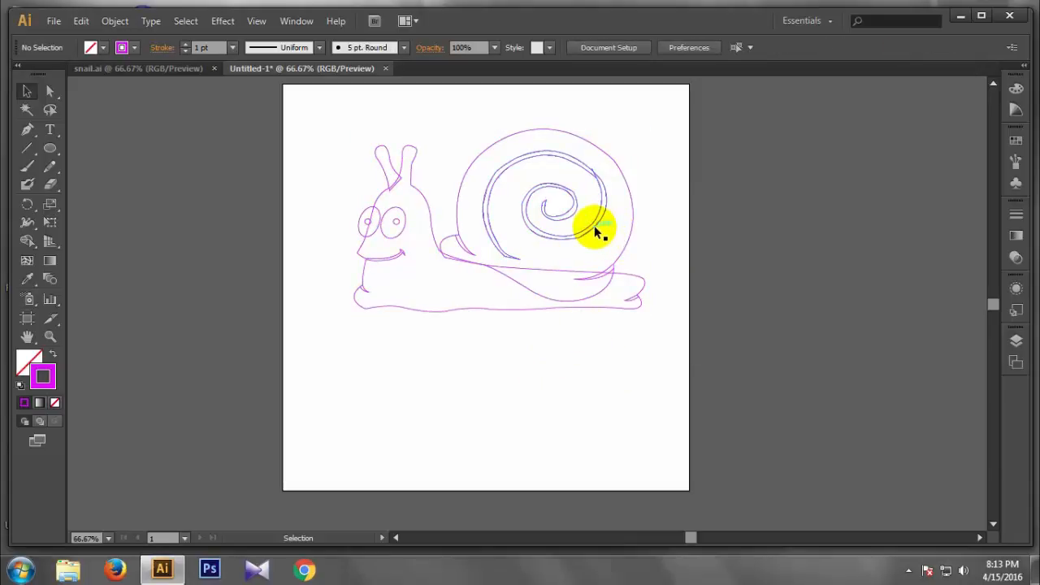
Give the shell outline path a solid black 000000 fill with no stroke
left_click(628, 240)
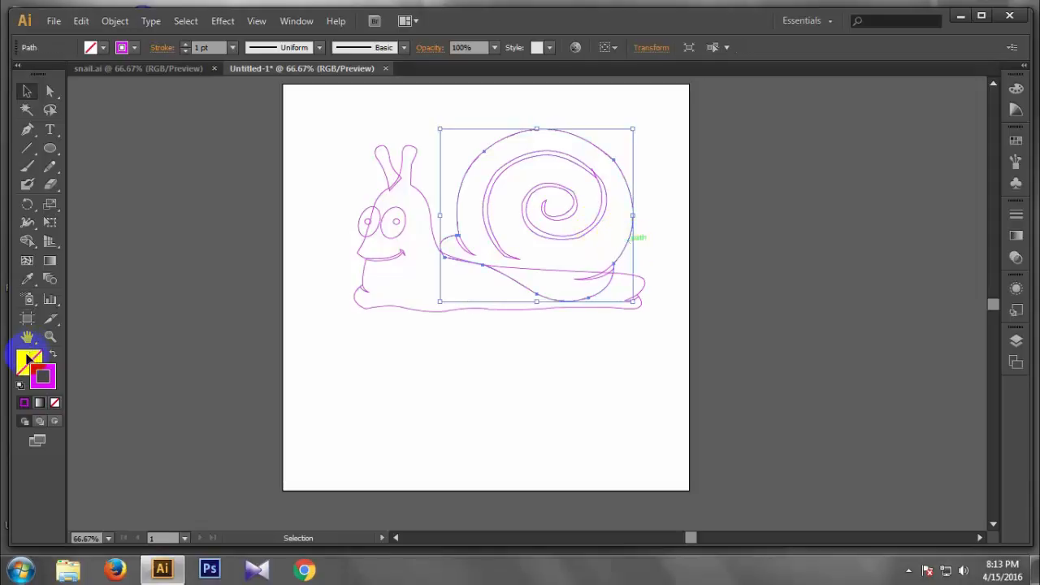
left_click(53, 357)
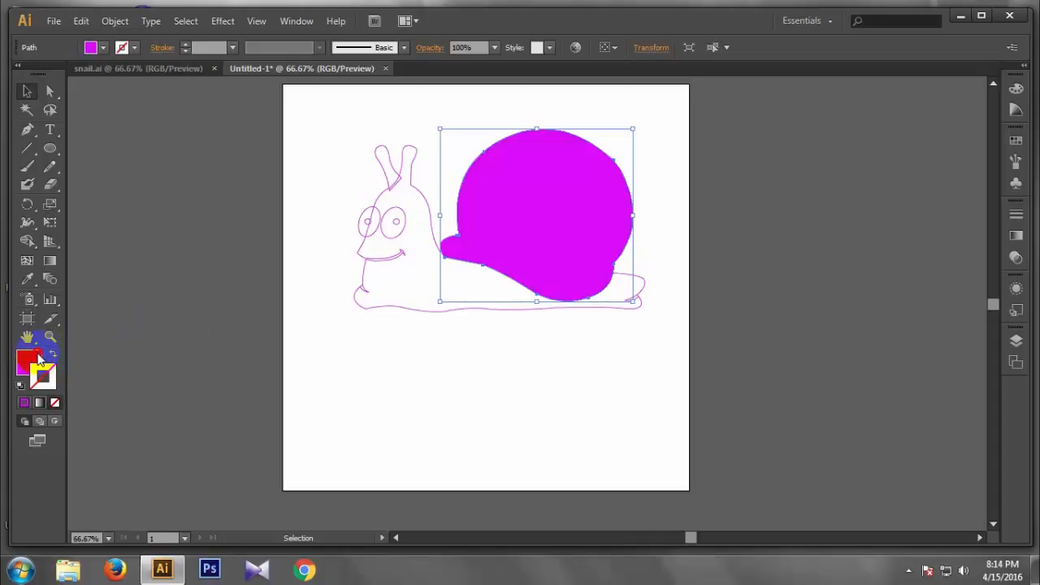
double_click(39, 359)
left_click_drag(482, 365, 551, 380)
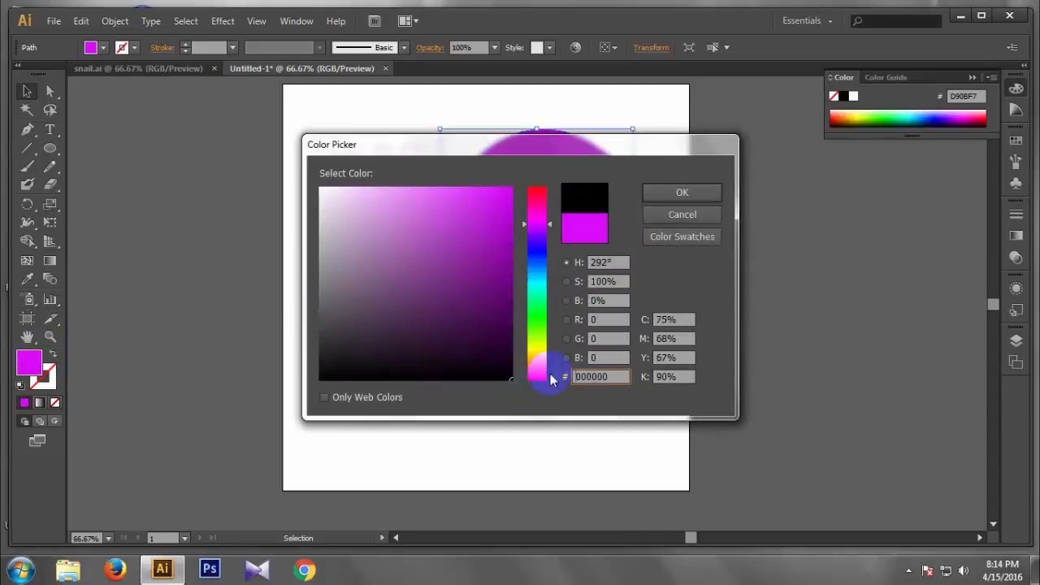
left_click(666, 194)
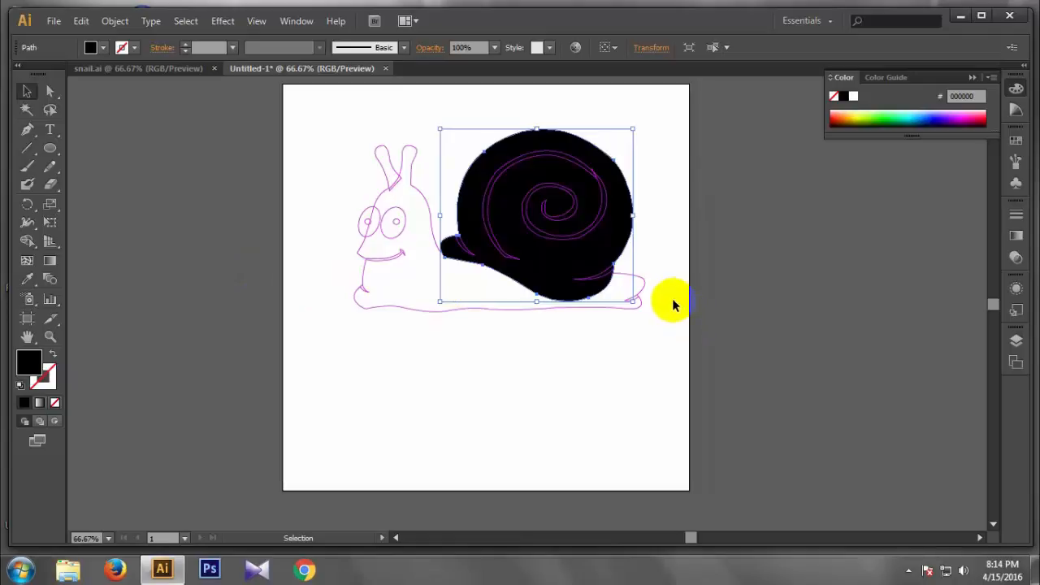
Apply an Offset Path effect to the black shell with preview on, expanding it by less than the default 10 px with miter joins
key("ctrl")
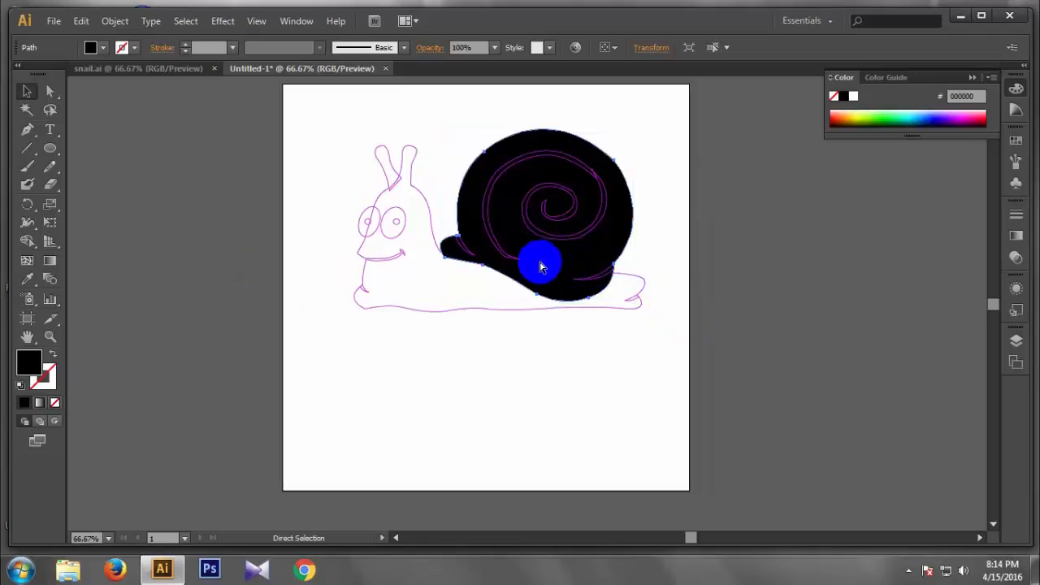
key("ctrl")
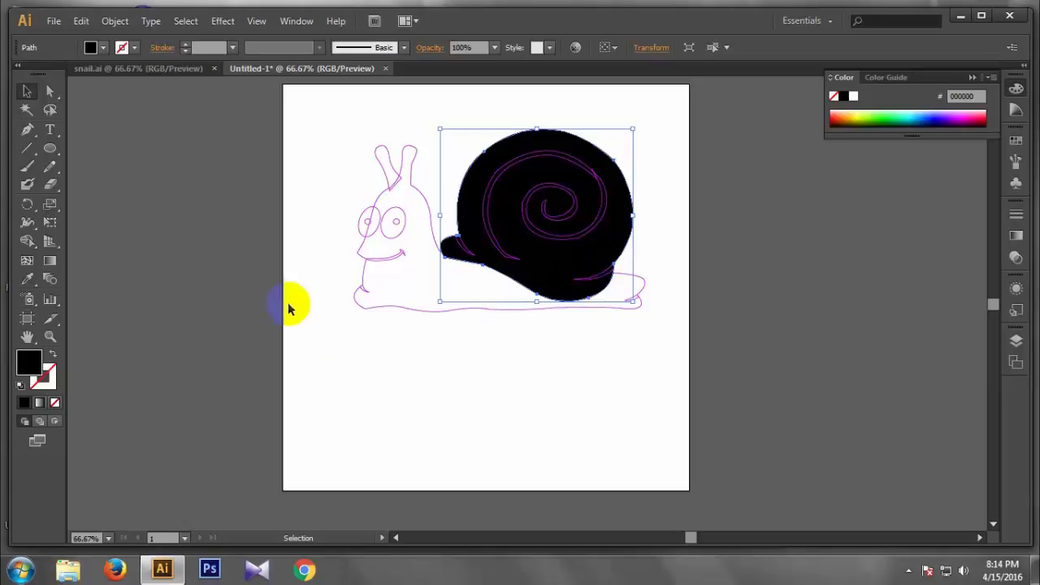
left_click(217, 22)
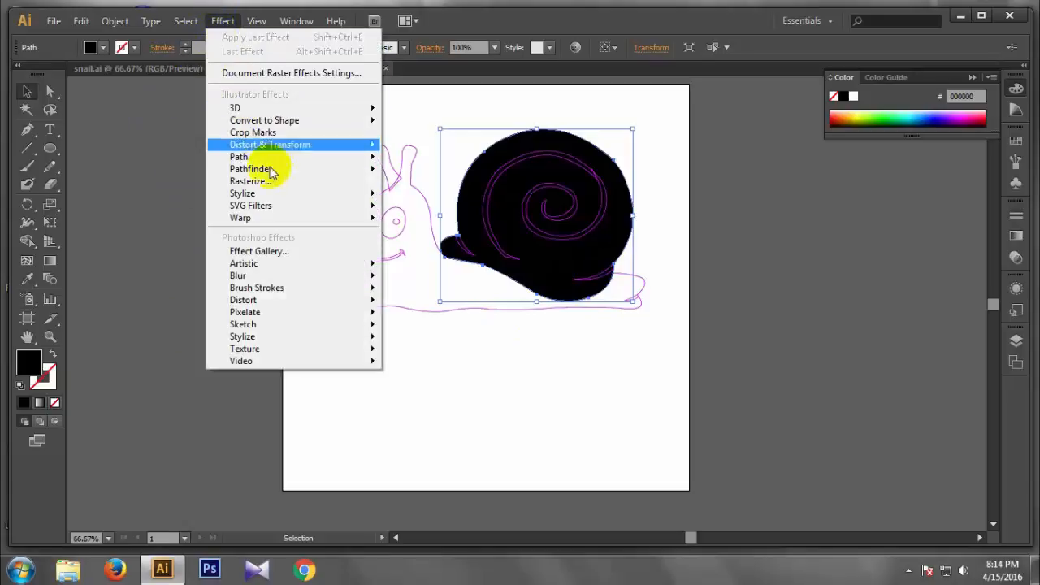
mouse_move(273, 160)
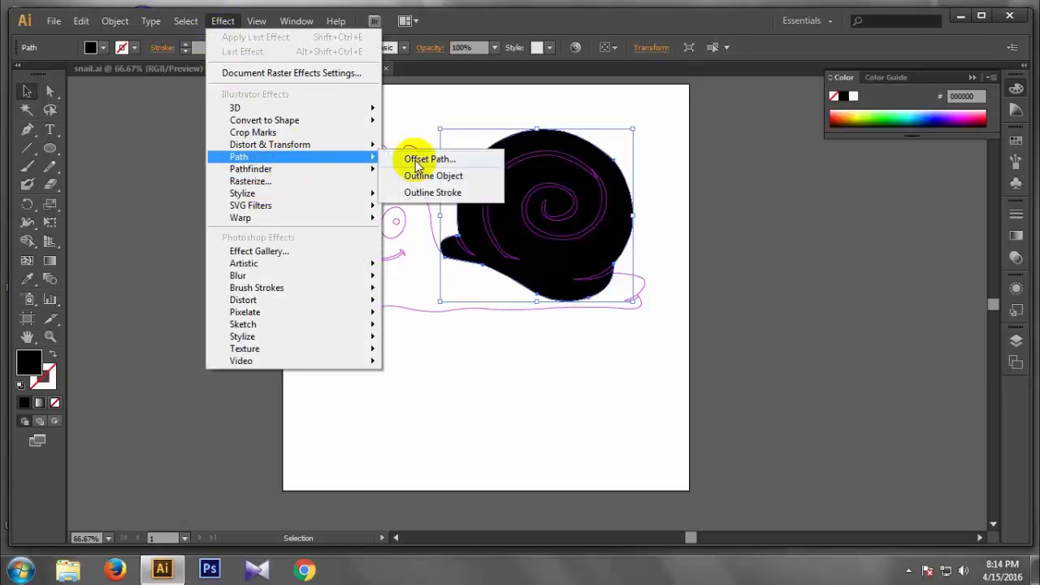
left_click(416, 160)
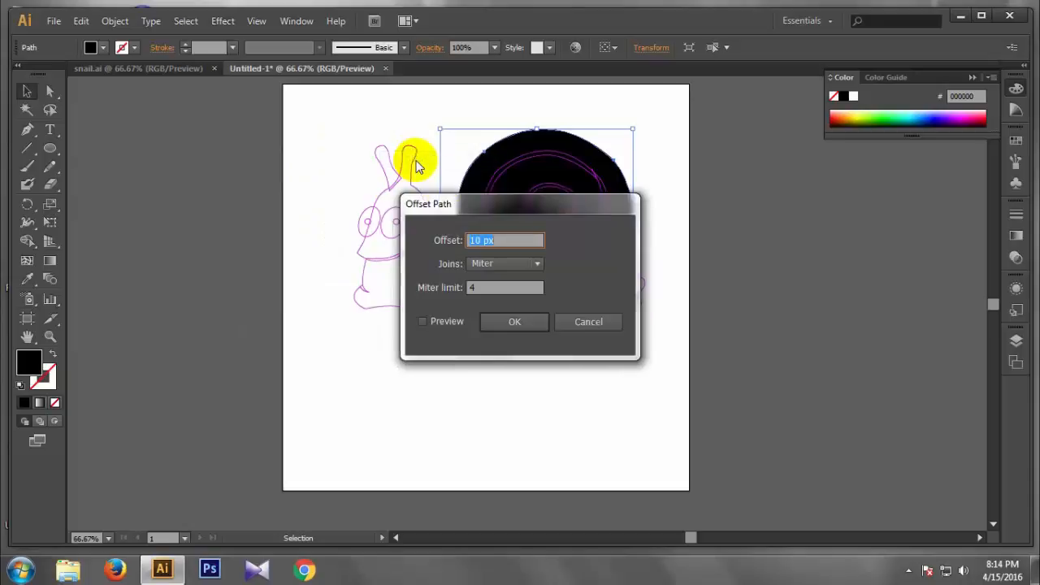
left_click(421, 322)
scroll(490, 242, "down", 4)
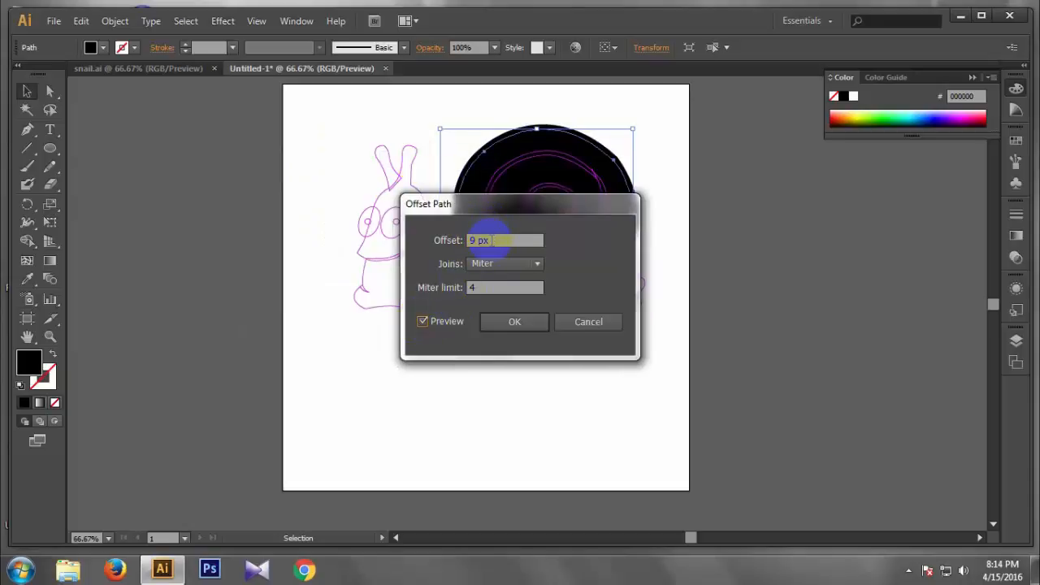
left_click(511, 323)
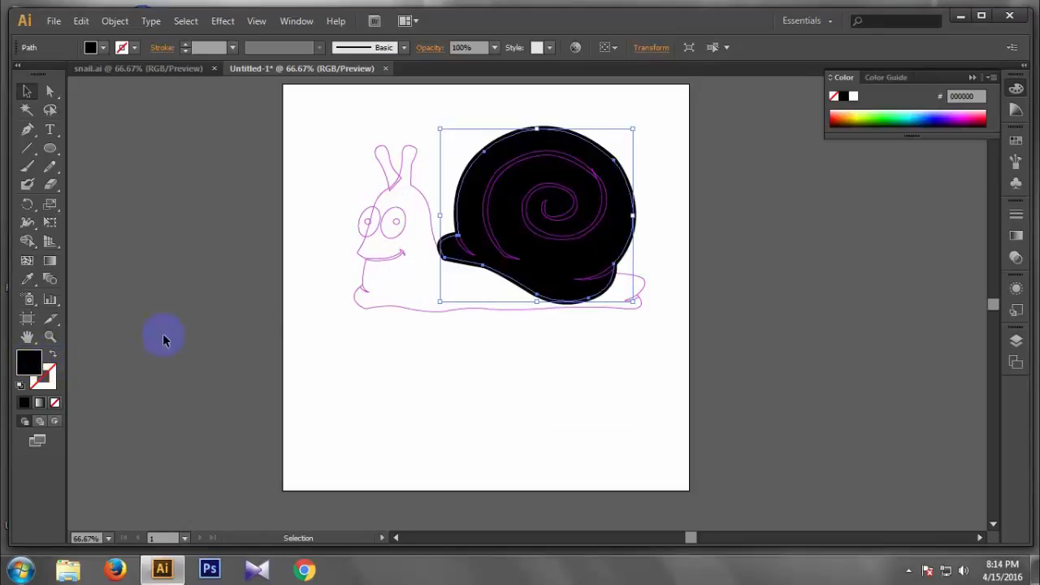
Fill the shell shape in front of its black offset with white FFFFFF and deselect it
double_click(22, 365)
left_click_drag(332, 251, 320, 188)
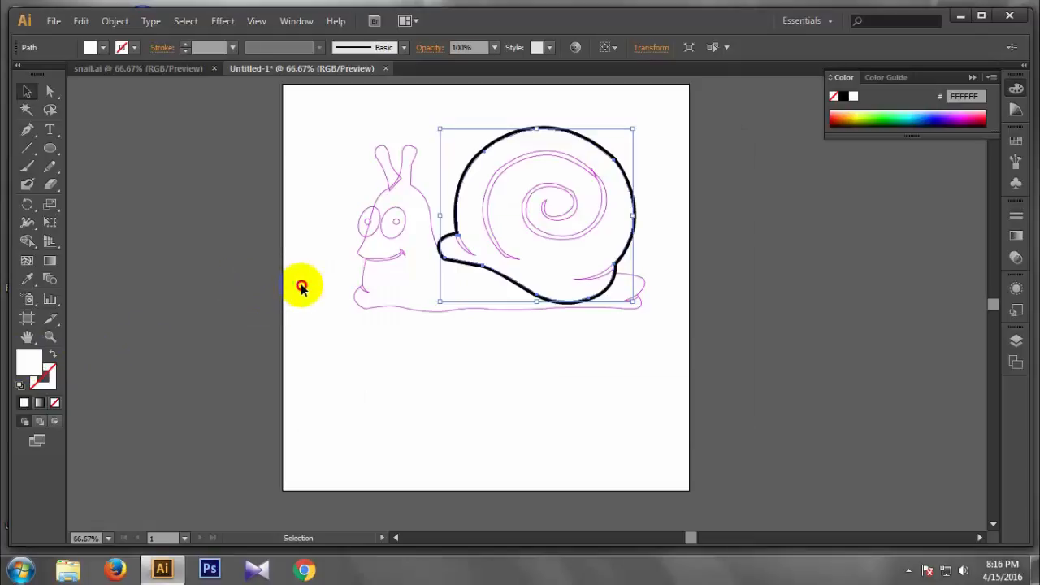
left_click(302, 287)
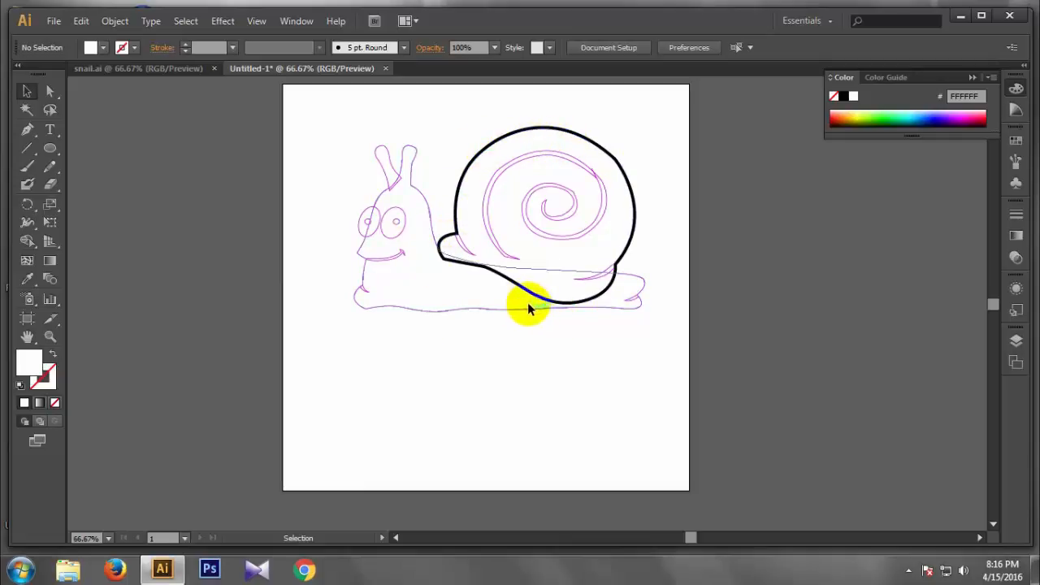
Give the snail's body outline path a near-black 020002 fill with no stroke
left_click(366, 312)
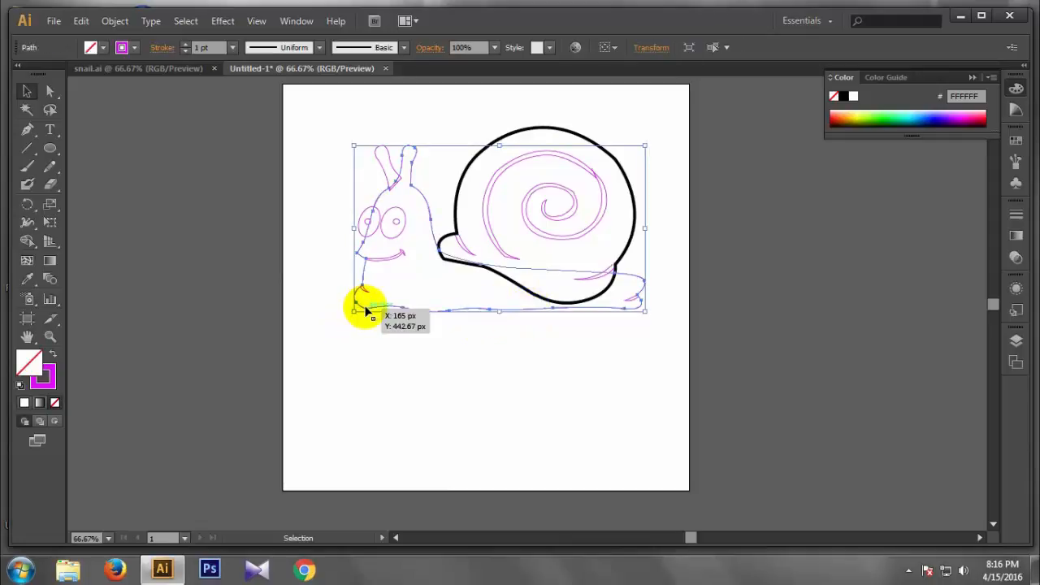
left_click(54, 356)
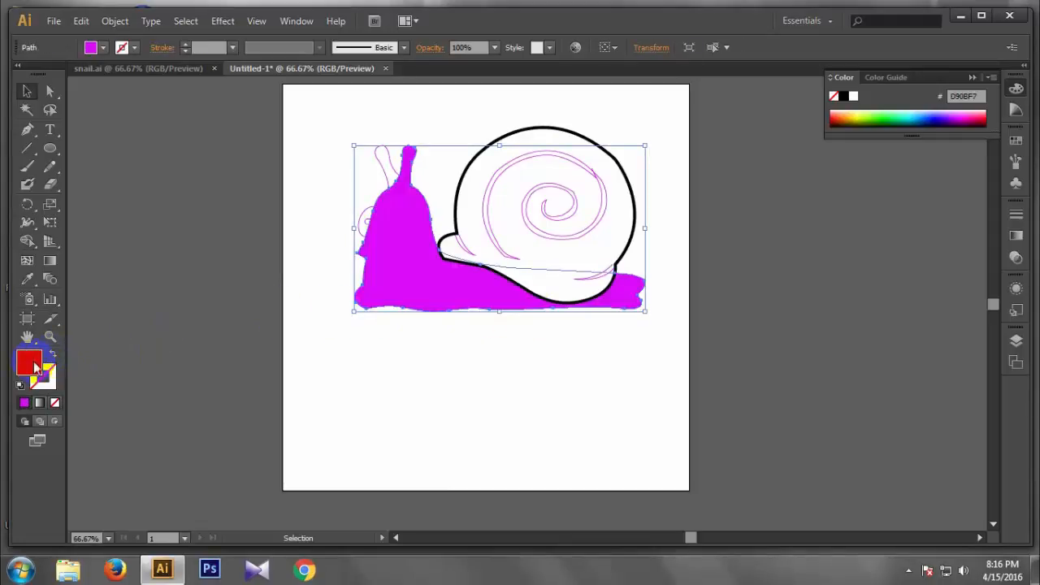
double_click(29, 363)
left_click(392, 295)
left_click_drag(536, 438, 546, 449)
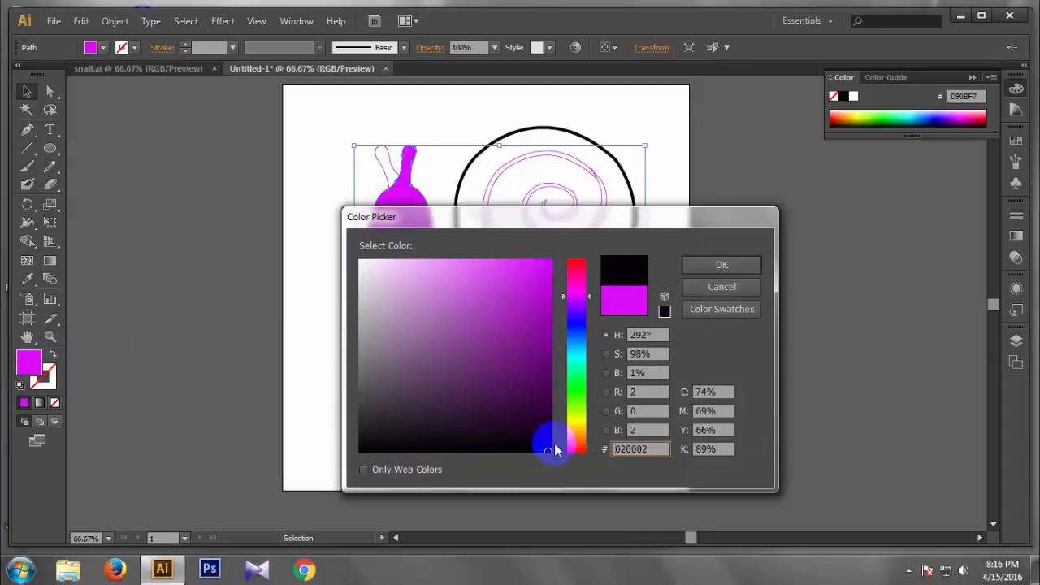
left_click(720, 268)
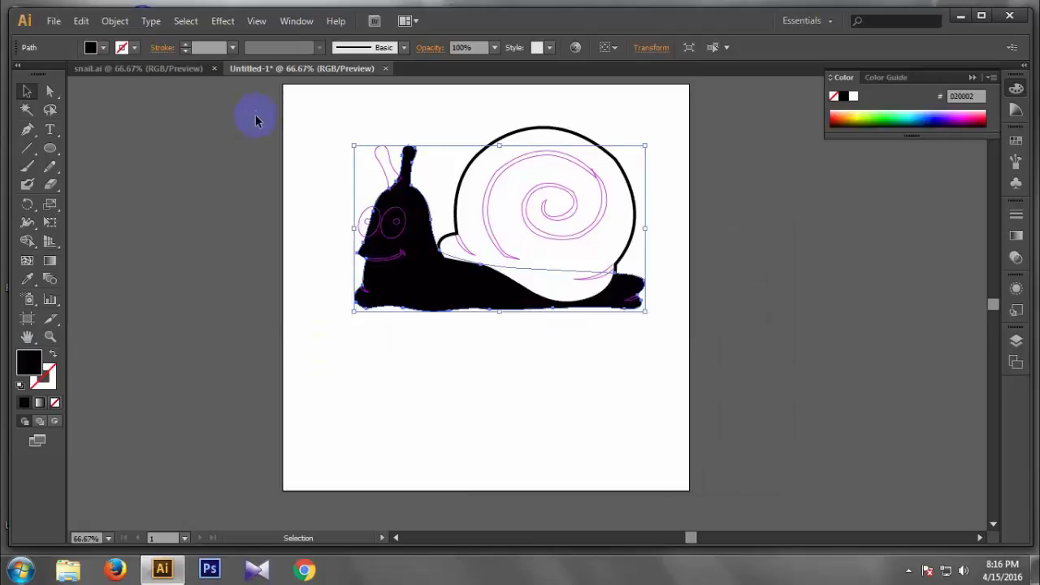
Apply an Offset Path effect of 6 px to the black body with miter joins and preview on
key("a")
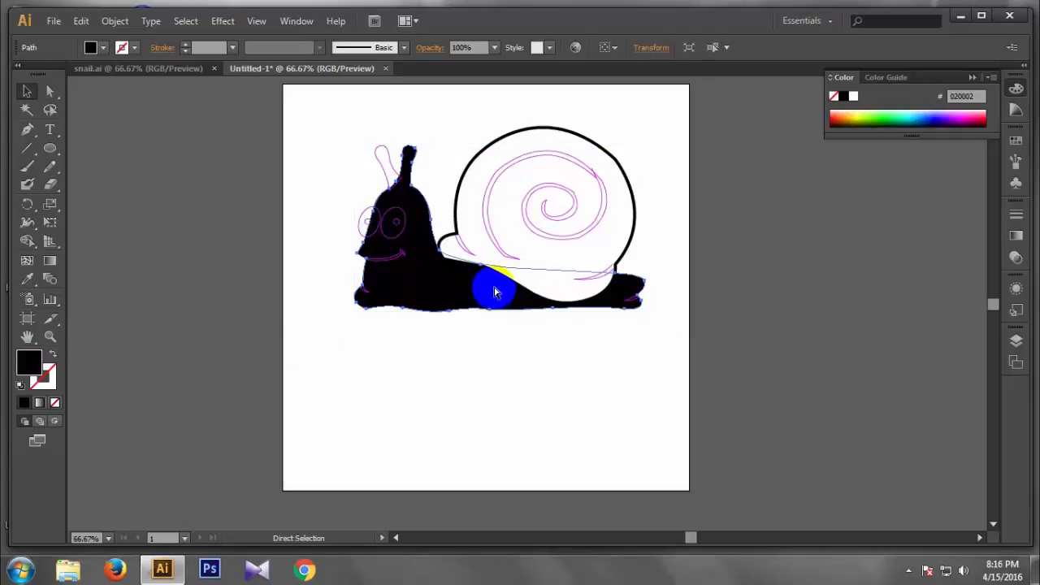
key("v")
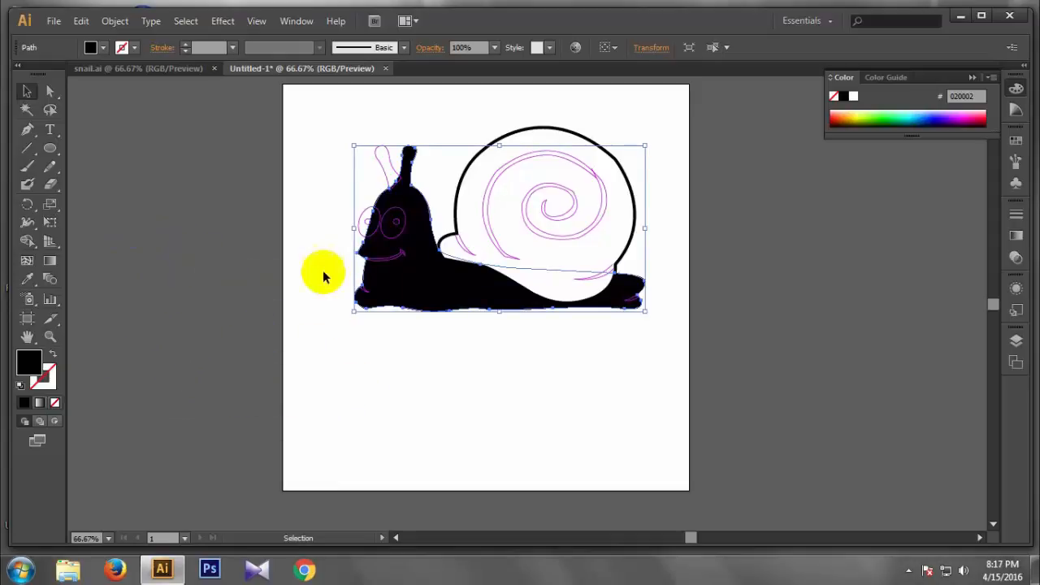
left_click(223, 20)
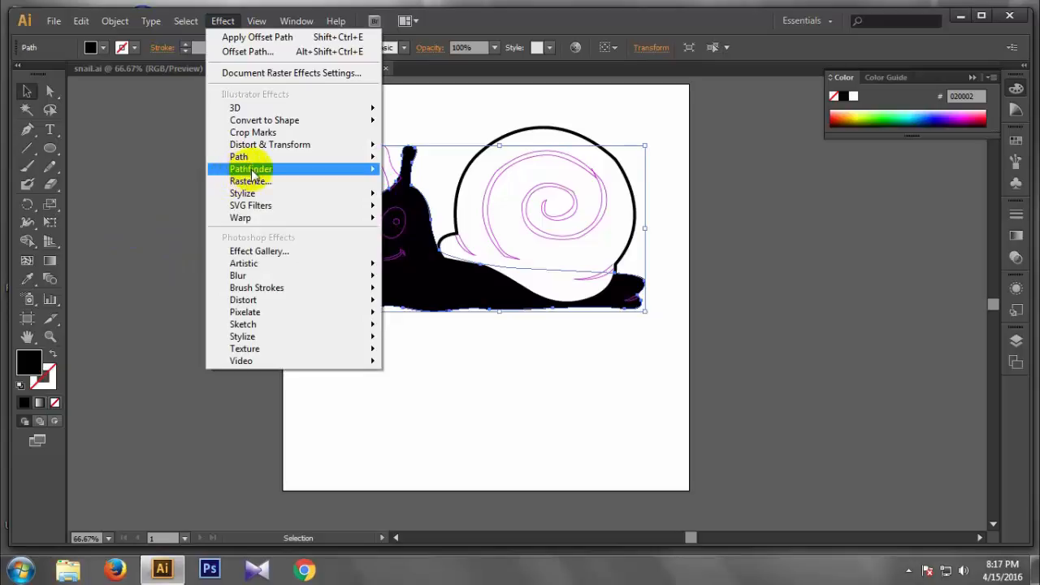
mouse_move(262, 161)
left_click(416, 156)
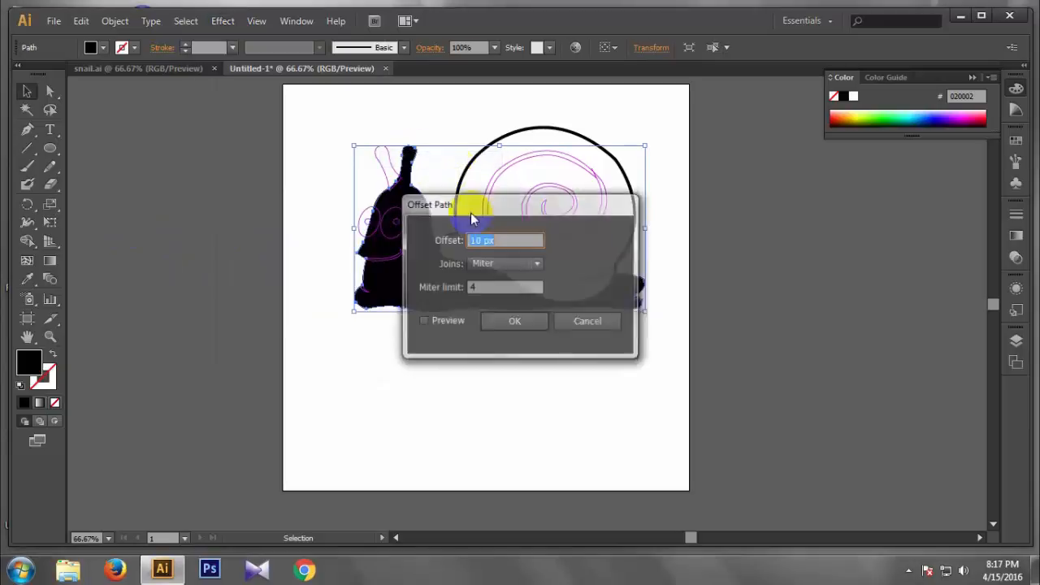
left_click(444, 323)
scroll(517, 242, "down", 5)
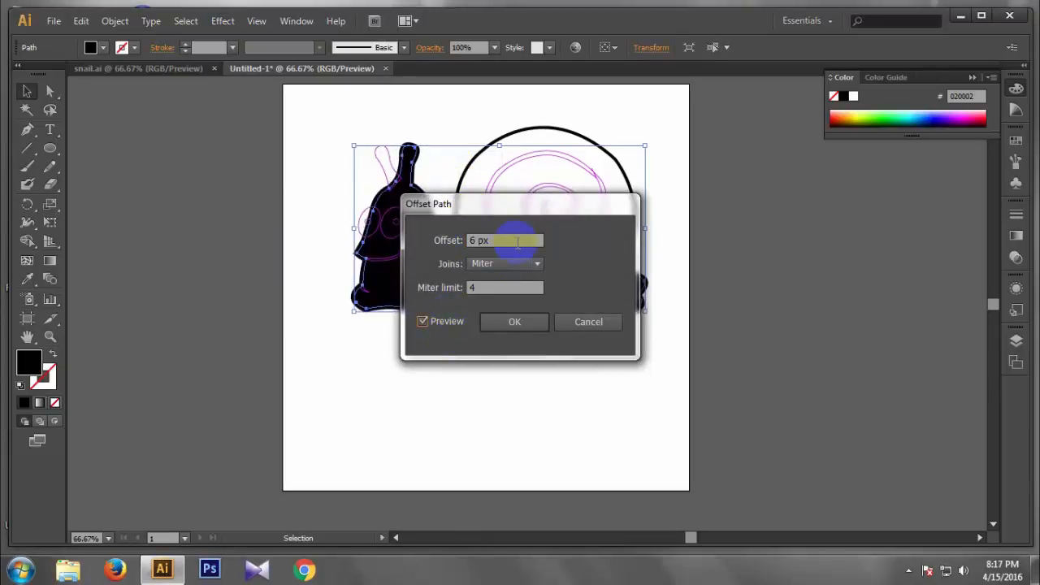
scroll(518, 242, "up", 1)
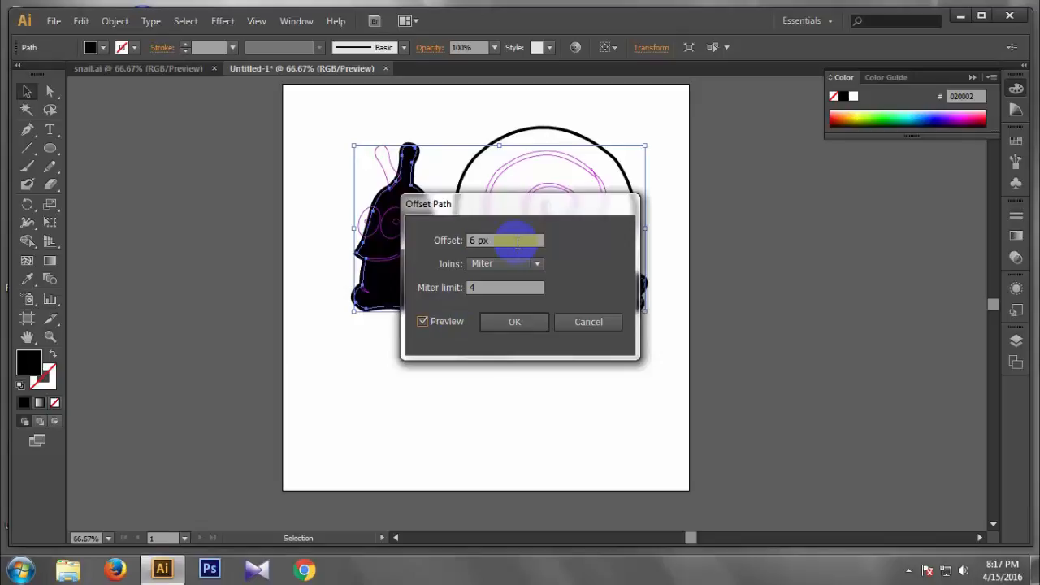
left_click(512, 323)
key("a")
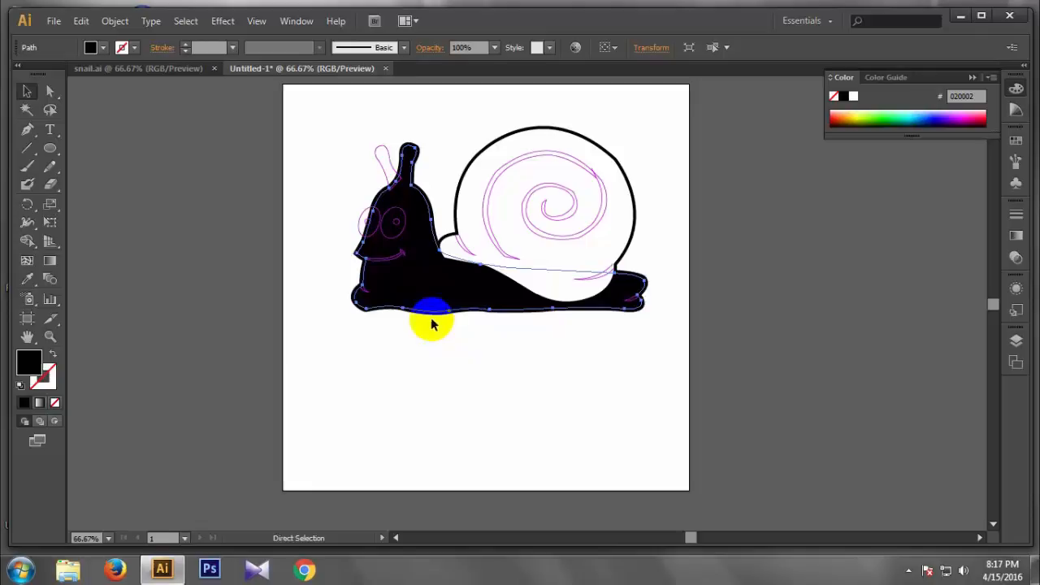
key("v")
double_click(22, 370)
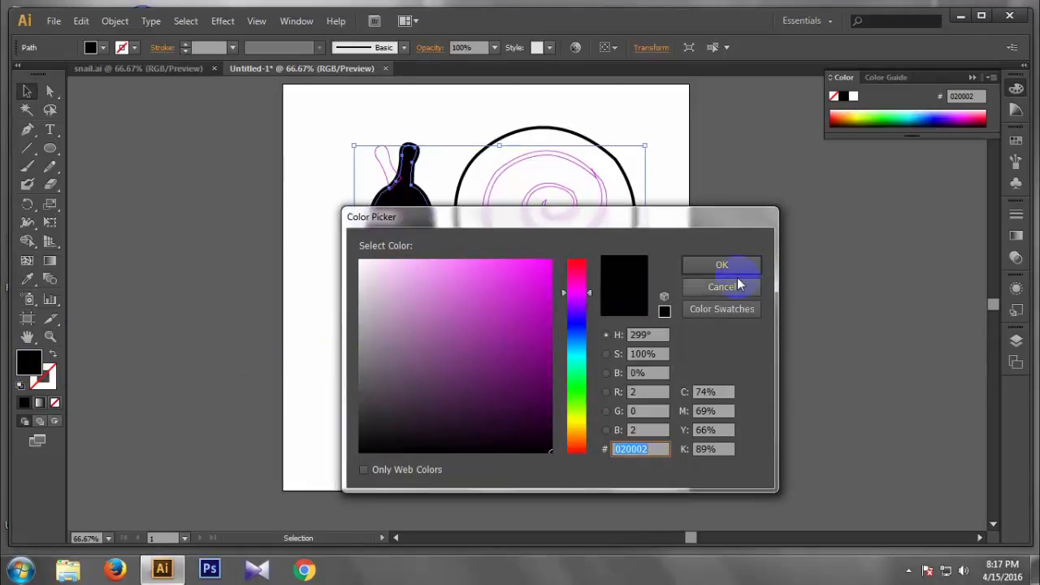
left_click(735, 286)
left_click(407, 351)
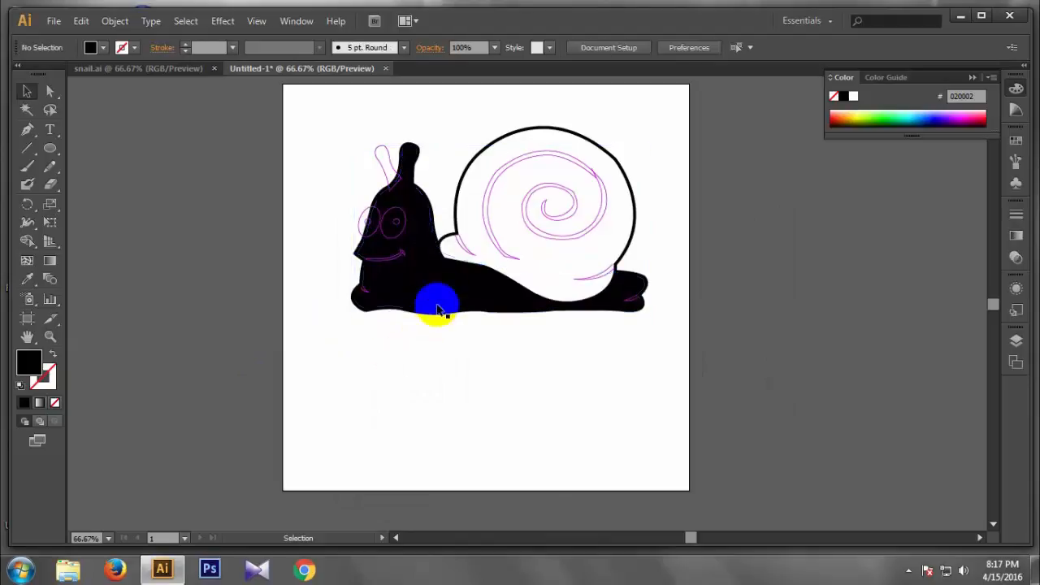
Fill the body shape in front of its black offset with white FFFFFF and deselect it
left_click(443, 303)
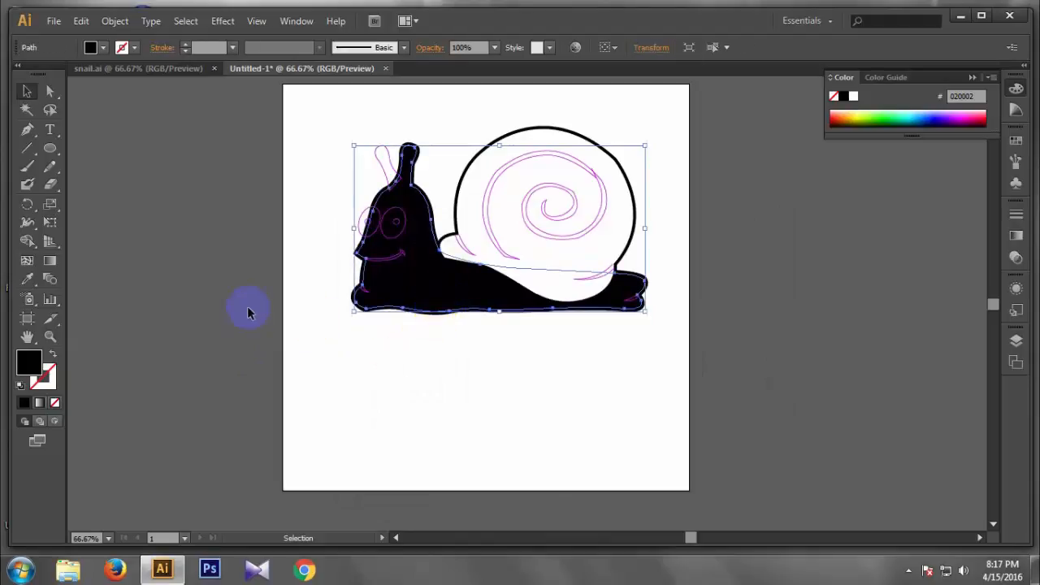
double_click(37, 372)
left_click_drag(382, 274, 361, 261)
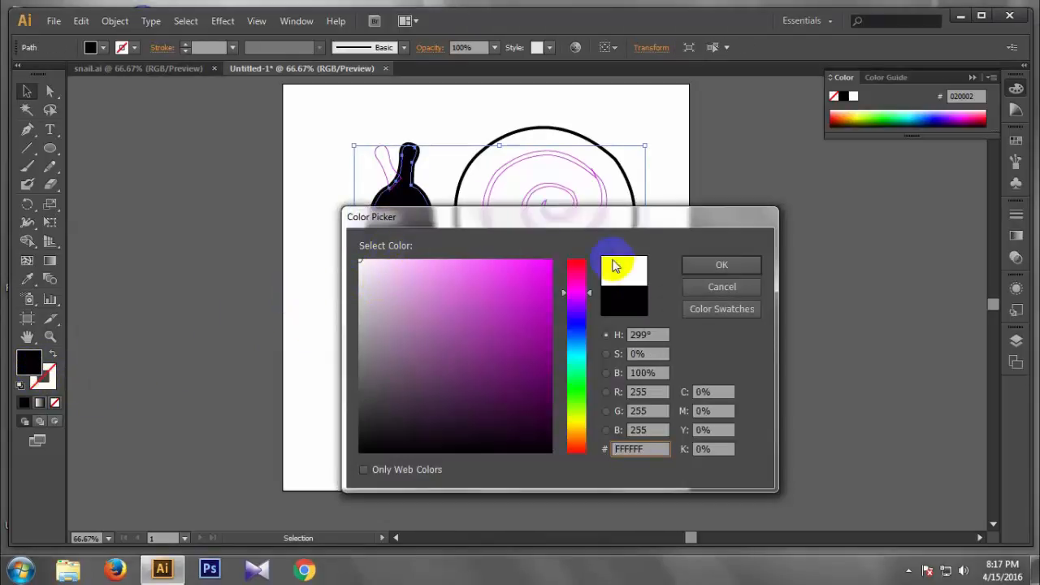
left_click(715, 265)
left_click(358, 361)
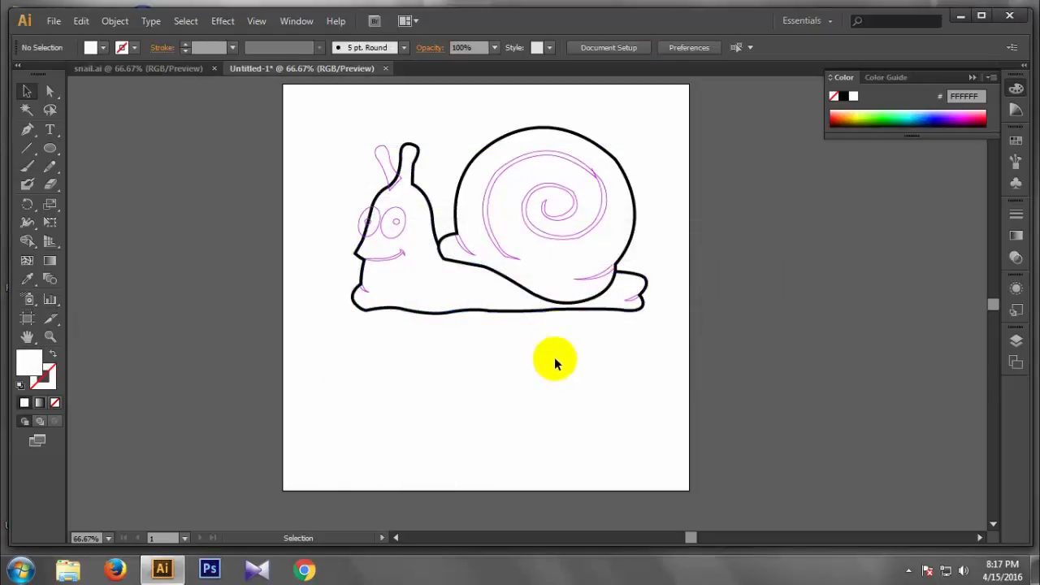
Give the spiral inside the shell a near-black 020002 fill with no stroke, leaving it deselected
left_click(501, 250)
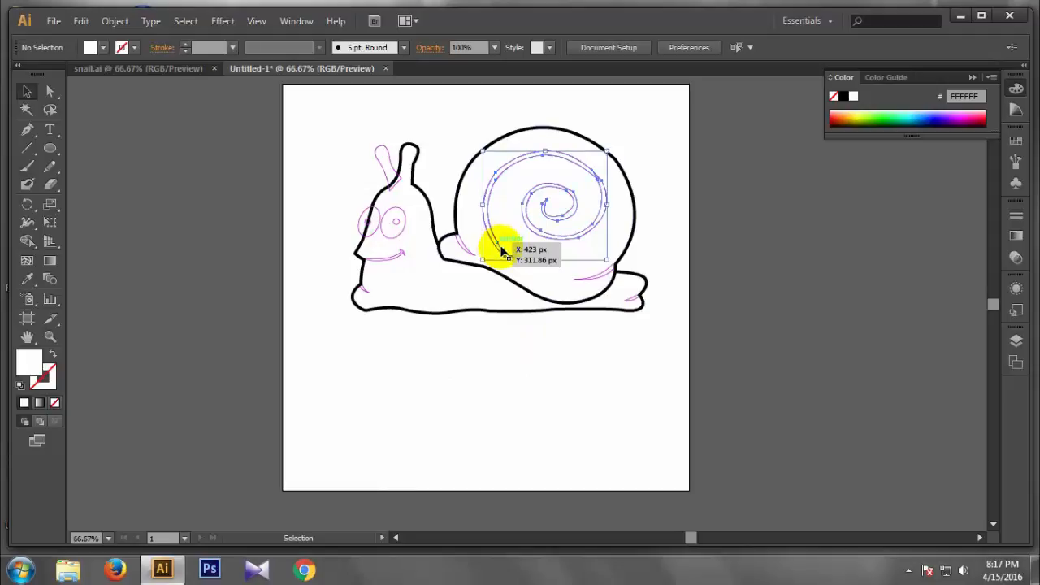
left_click(54, 355)
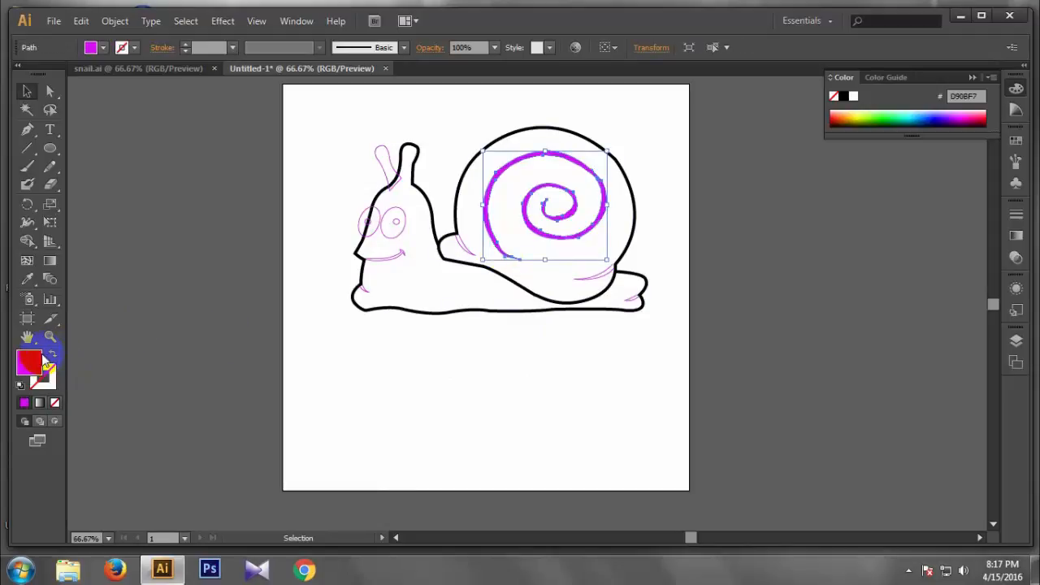
double_click(33, 360)
left_click_drag(508, 403, 555, 455)
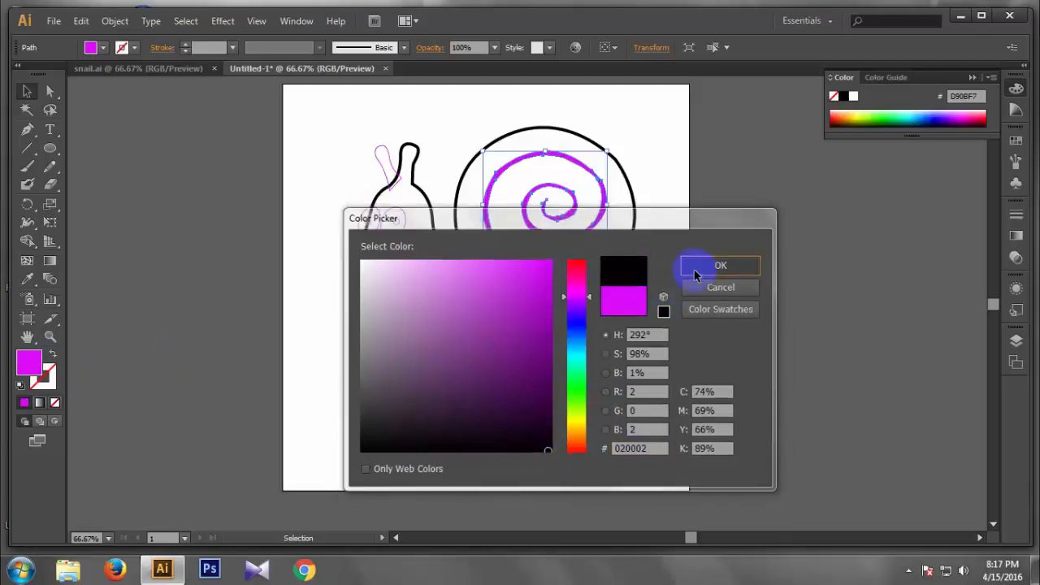
left_click(697, 269)
left_click(305, 373)
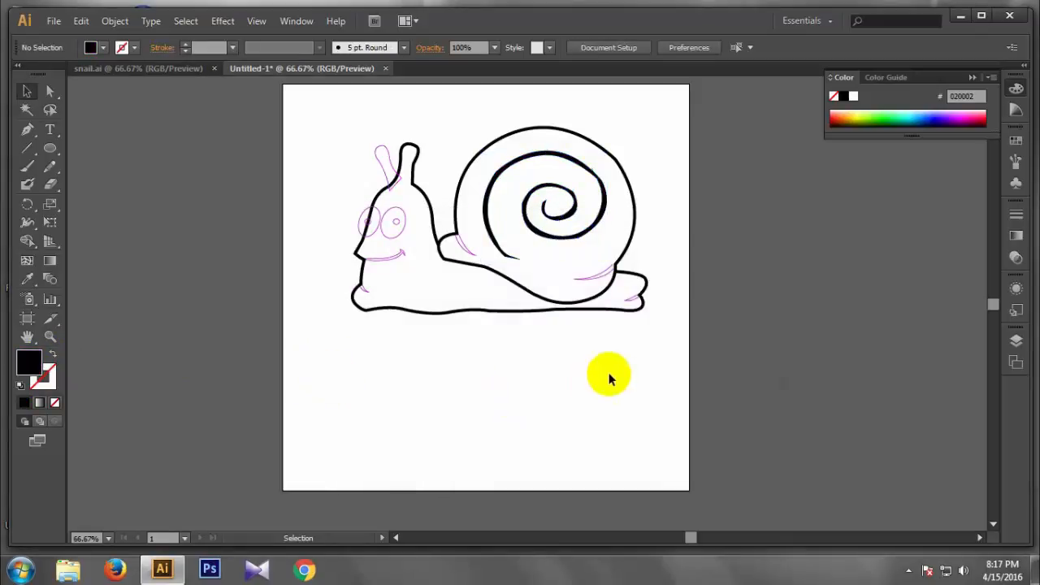
Give the crease at the shell's lower edge near the tail a near-black 020002 fill with no stroke
left_click(606, 280)
left_click(31, 404)
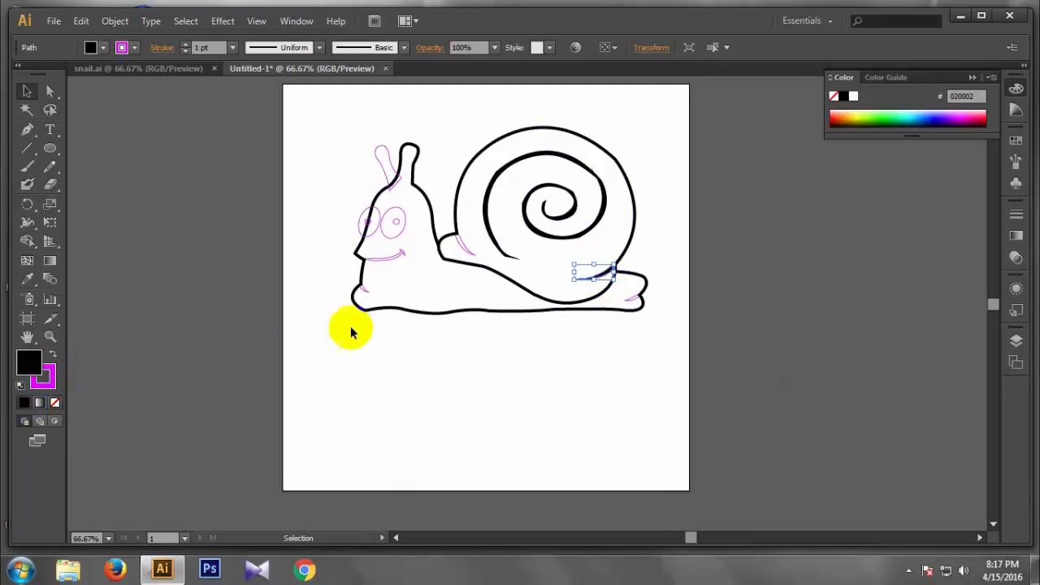
left_click(29, 367)
left_click(53, 354)
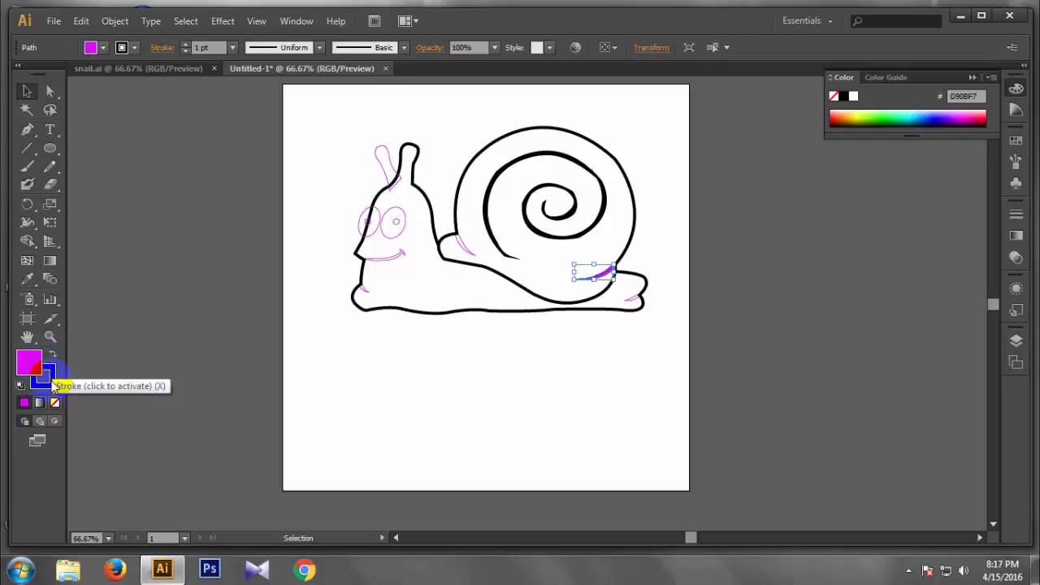
left_click(51, 374)
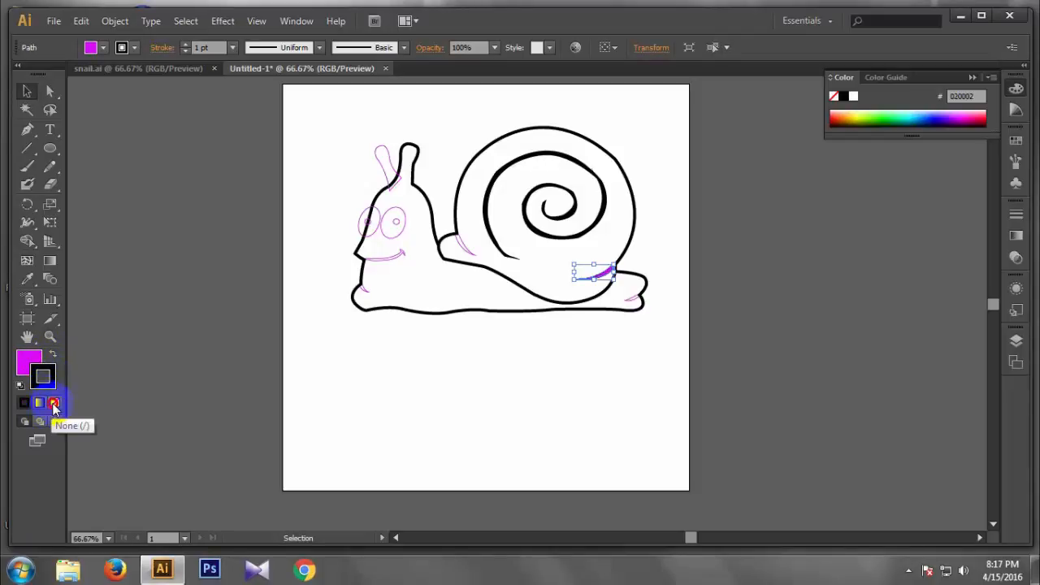
left_click(54, 404)
left_click(52, 352)
Give the small fold at the tip of the tail a black 000000 fill with no stroke
left_click(638, 300)
left_click(637, 299)
left_click(52, 354)
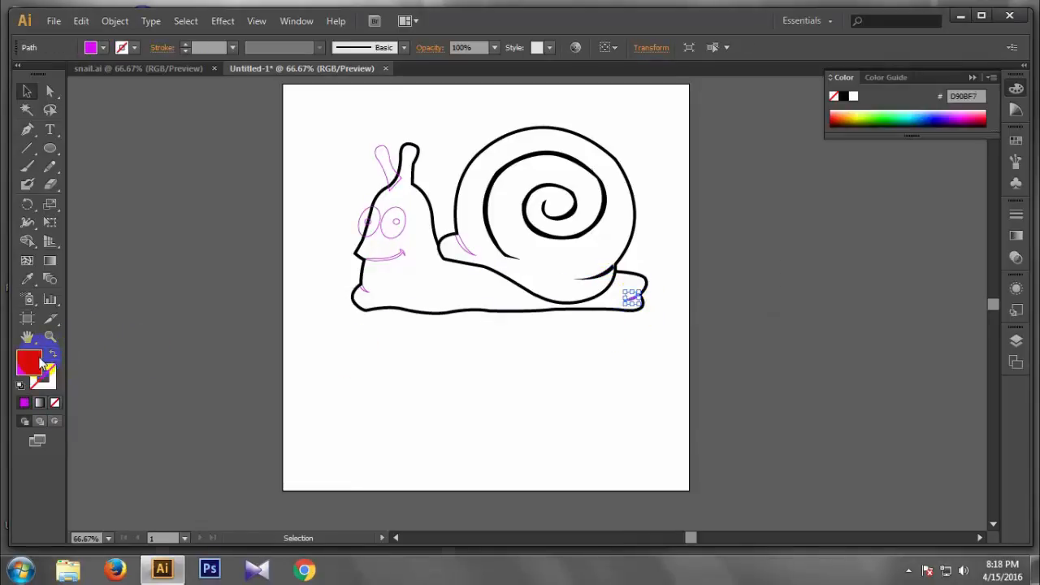
double_click(39, 360)
left_click_drag(509, 425, 567, 472)
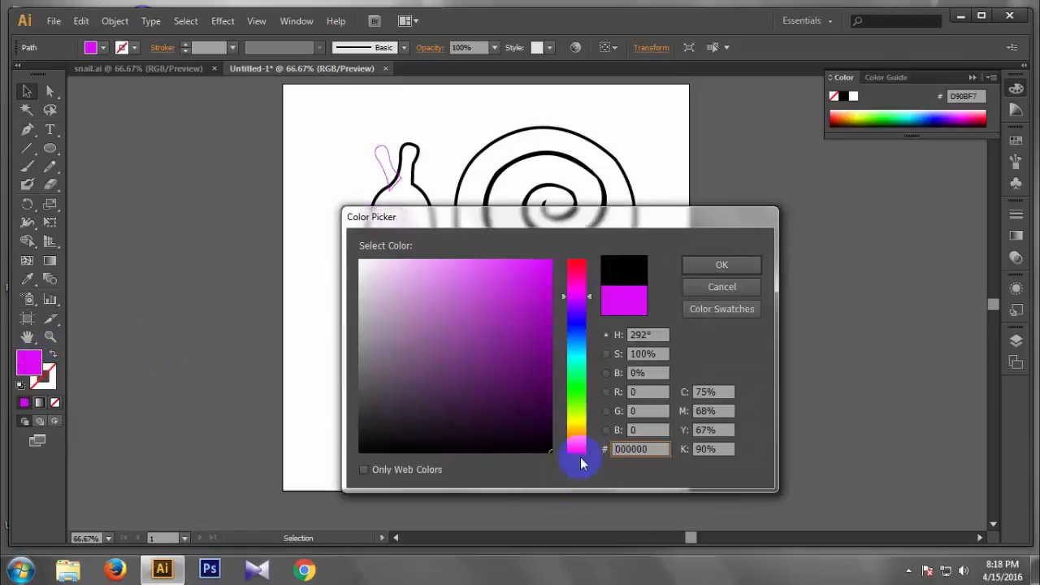
left_click(706, 264)
left_click(369, 373)
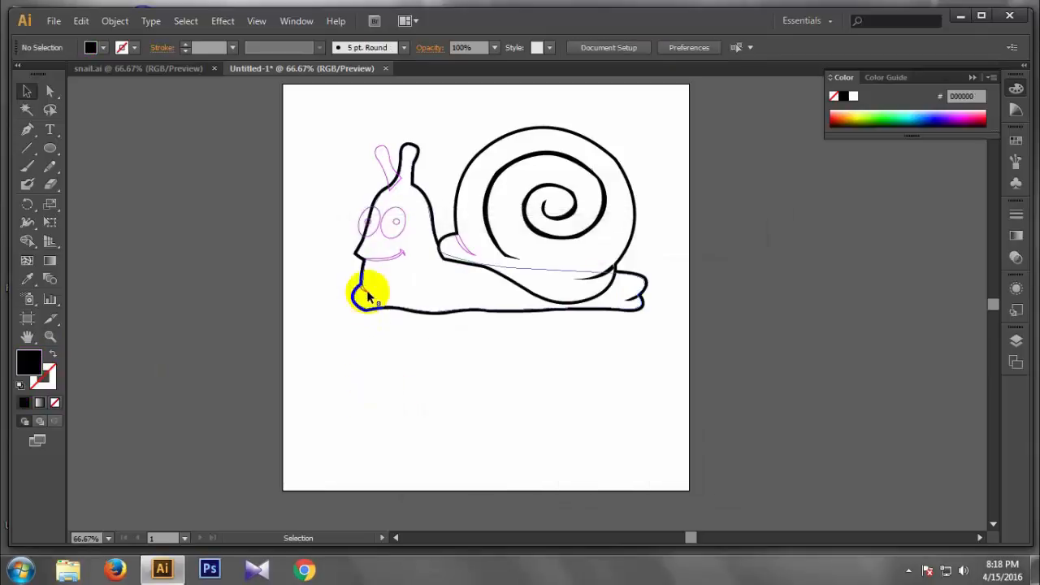
Give the small fold at the front of the body below the neck a black 000000 fill with no stroke
left_click(361, 297)
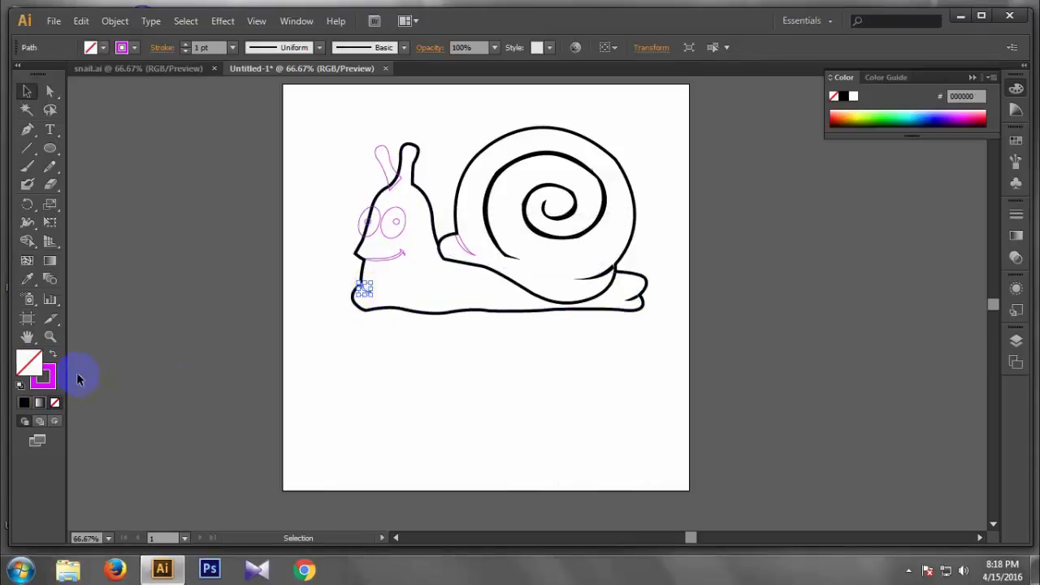
left_click(53, 355)
double_click(29, 361)
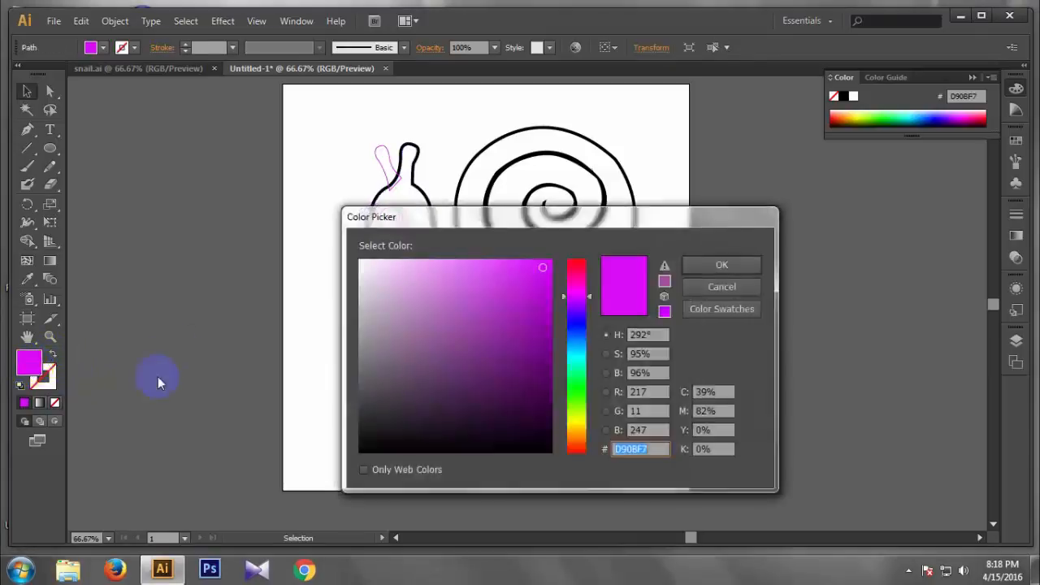
left_click_drag(525, 448, 555, 455)
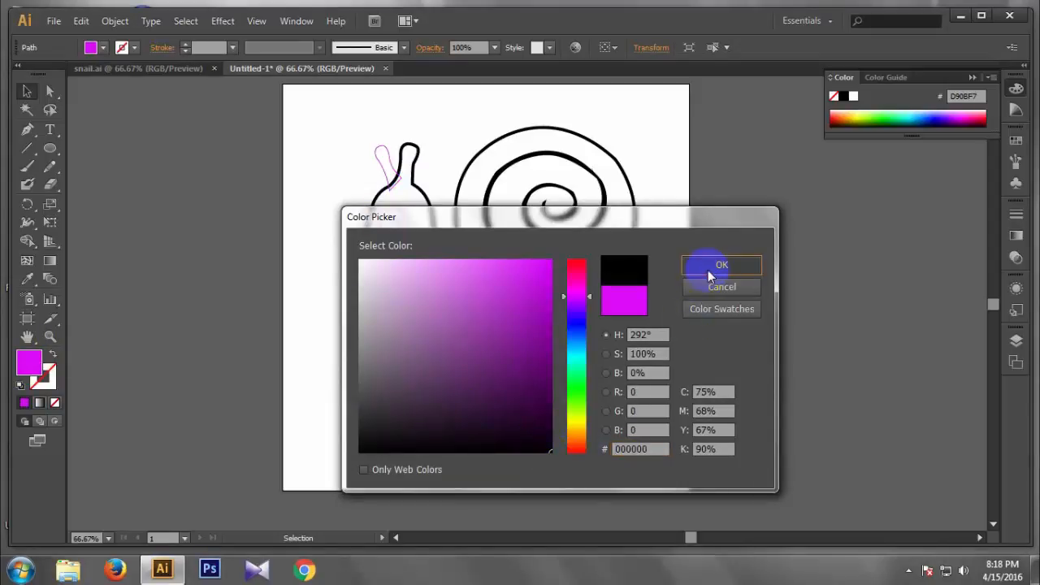
left_click(707, 268)
left_click(387, 288)
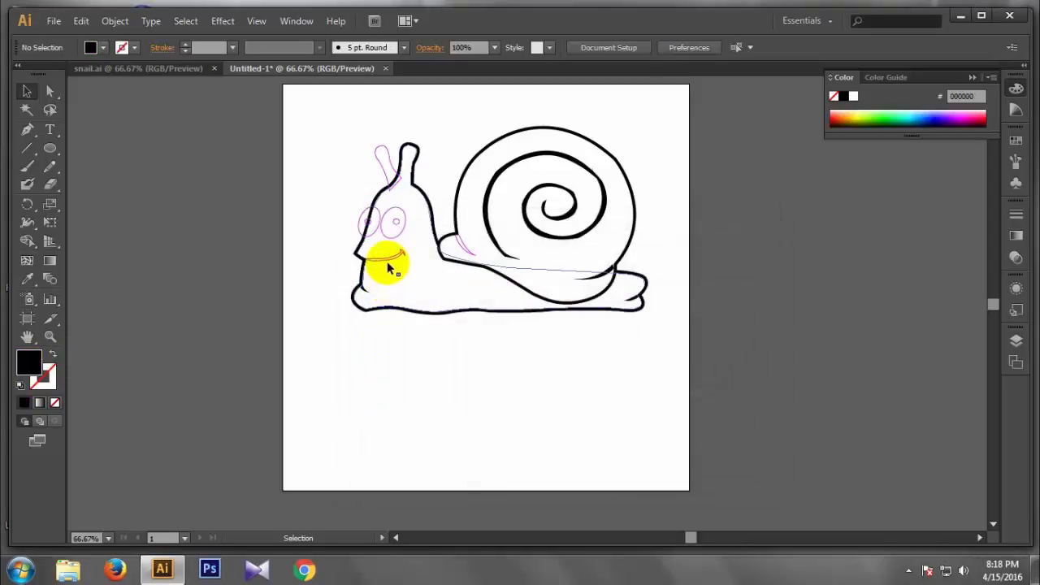
Give the smiling mouth a black 000000 fill with no stroke and deselect it
left_click(383, 259)
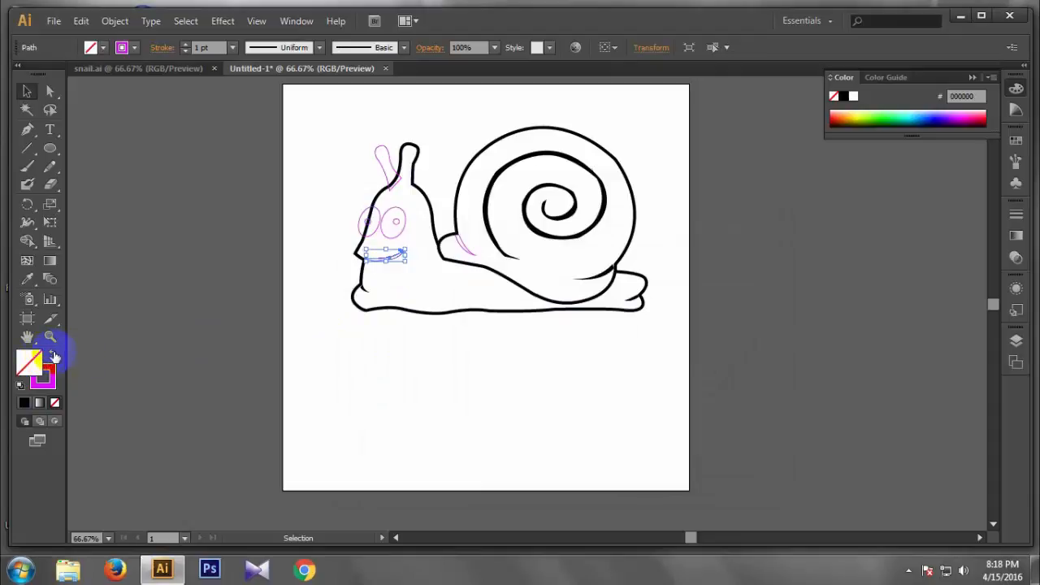
left_click(54, 358)
double_click(31, 363)
left_click_drag(394, 401, 559, 462)
left_click(702, 267)
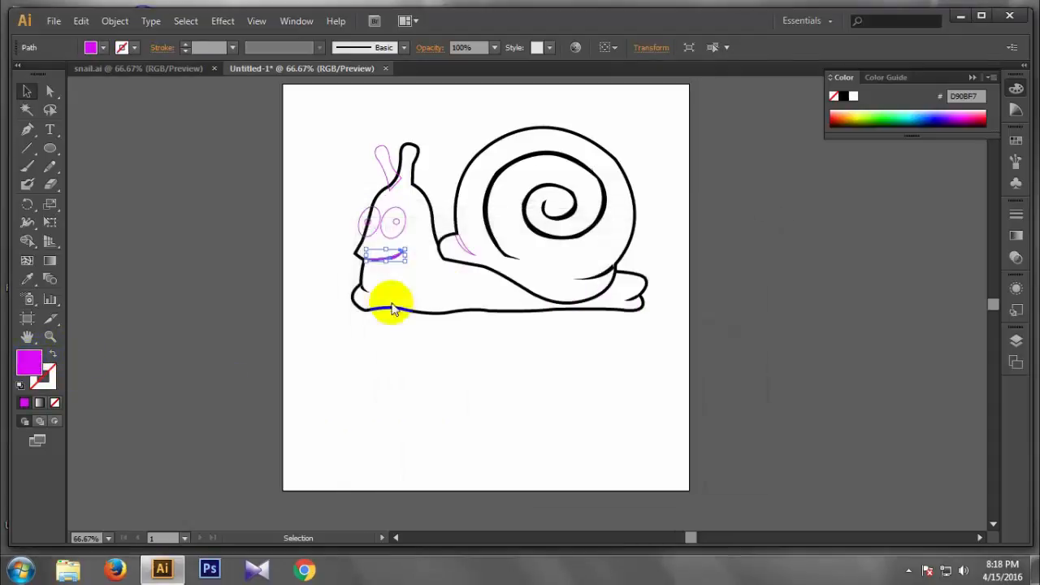
left_click(316, 332)
scroll(419, 375, "up", 2)
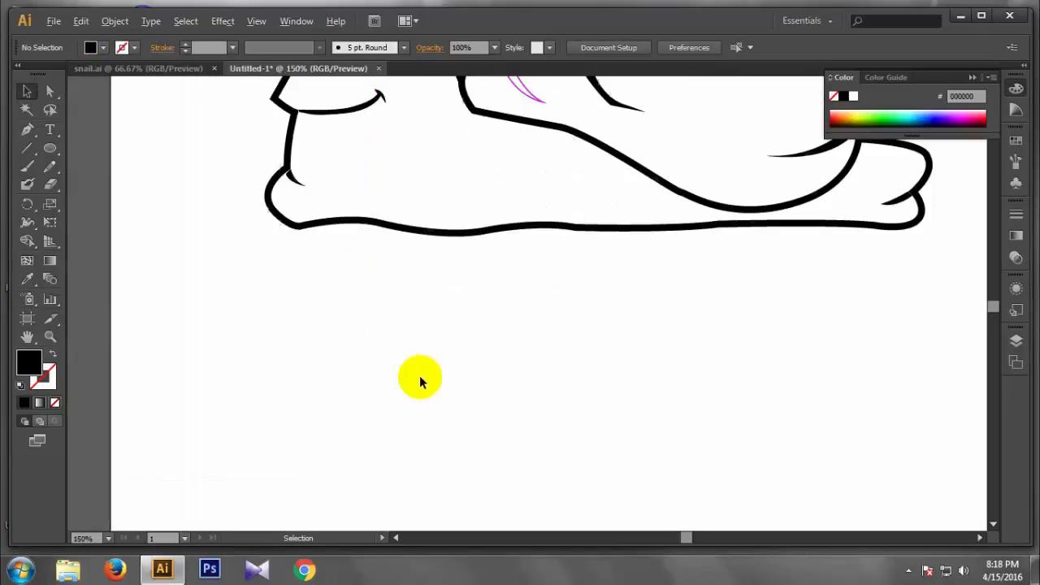
Give the crease where the shell's front edge meets the body a black 000000 fill with no stroke, and deselect it
scroll(419, 375, "down", 1)
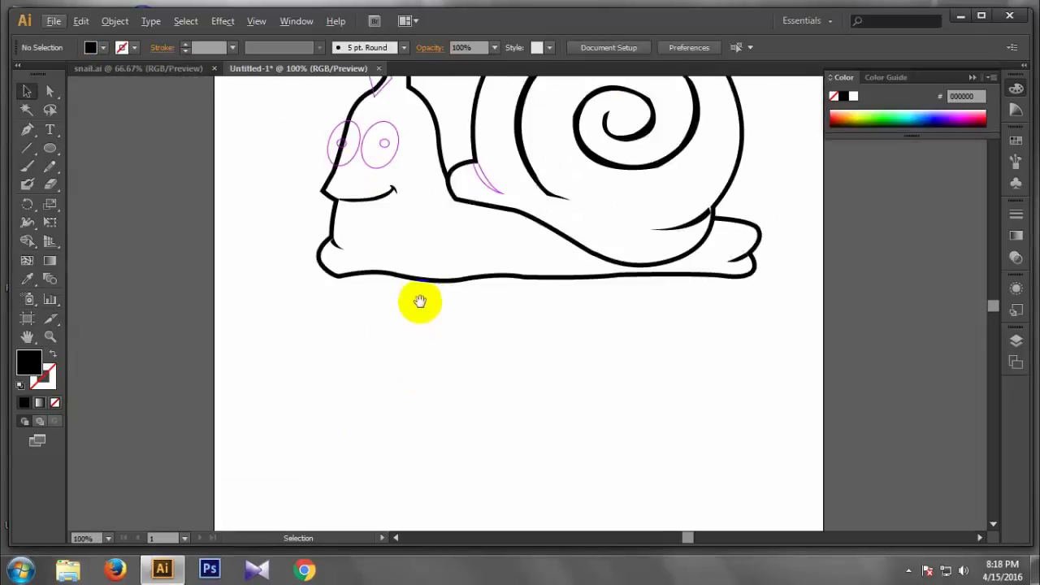
left_click(482, 181)
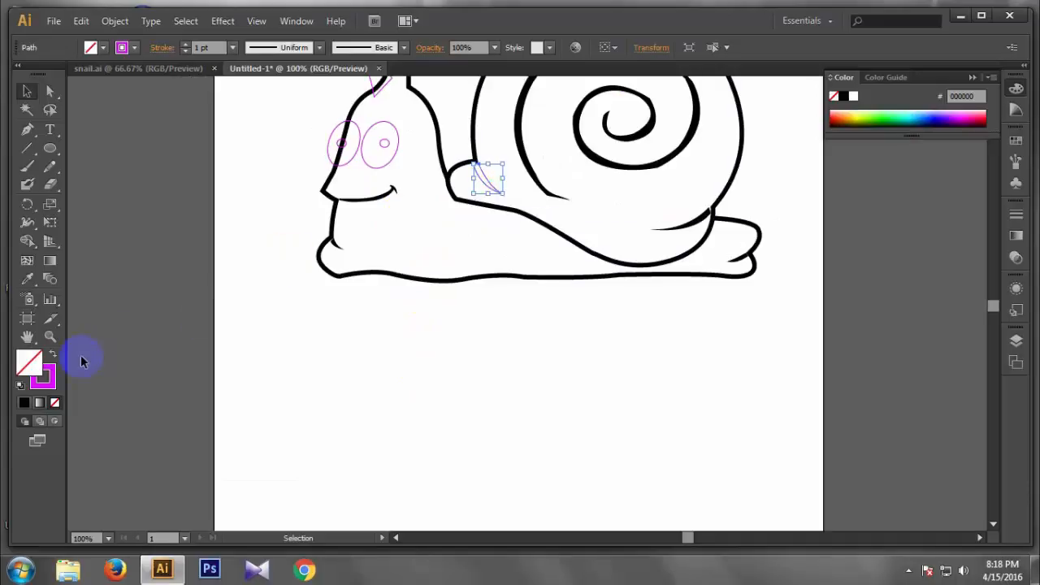
left_click(54, 357)
double_click(32, 363)
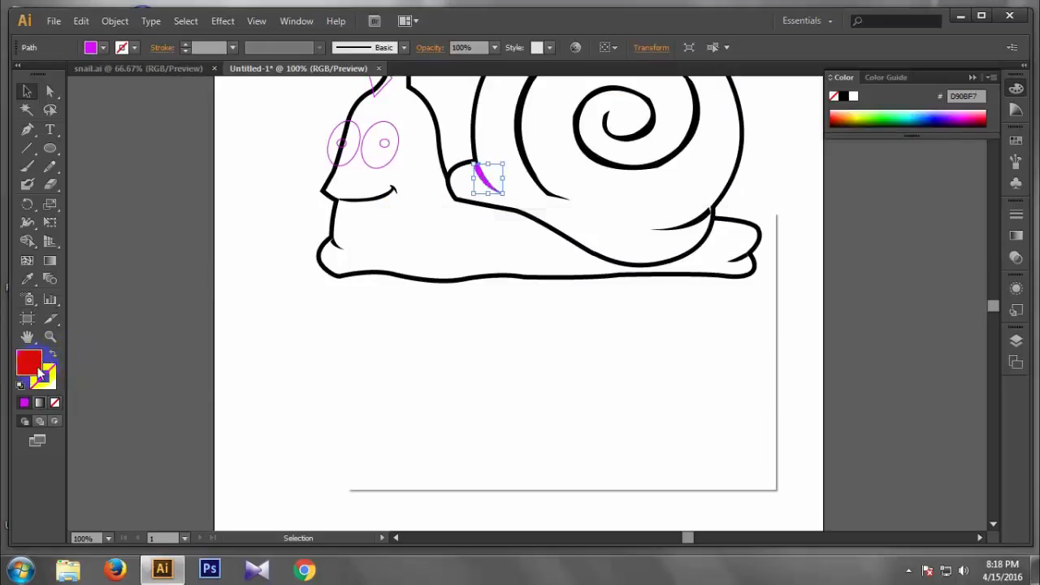
left_click_drag(536, 438, 563, 455)
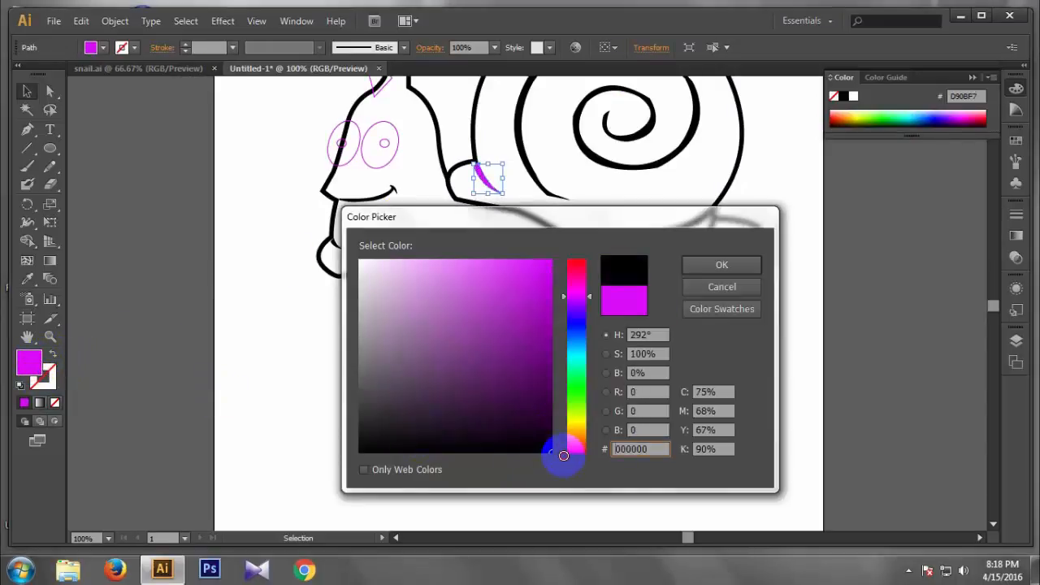
left_click(713, 268)
left_click(567, 390)
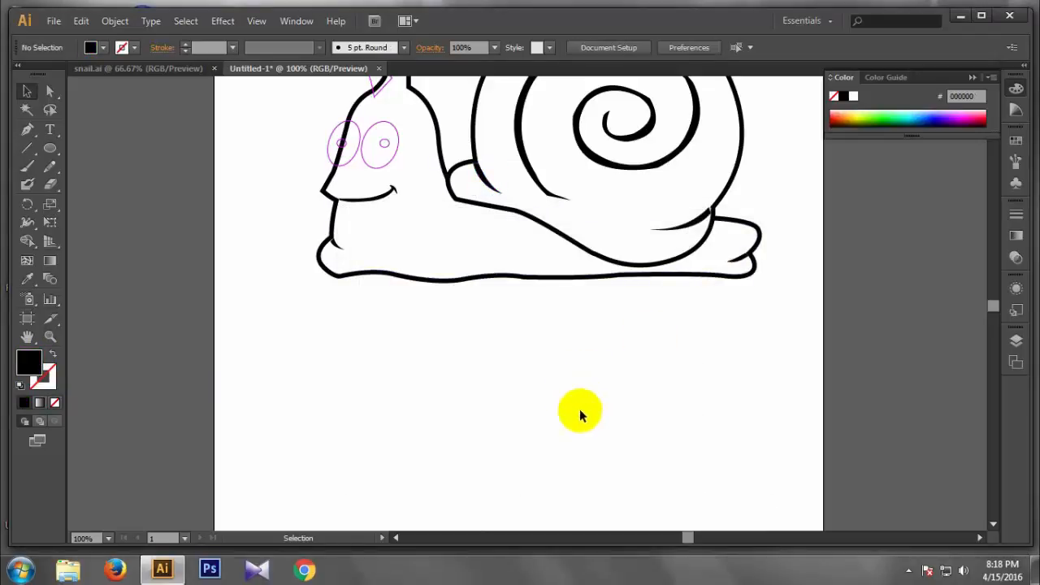
Set the stroke of the near eye's outline, fully inside the face, to black 000000 and deselect it
left_click(378, 166)
double_click(50, 374)
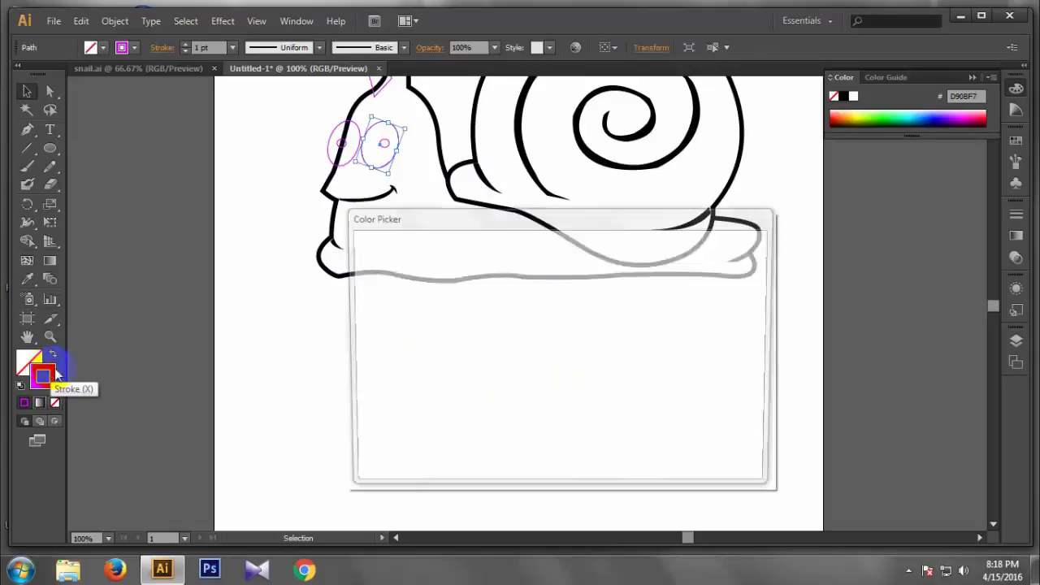
mouse_move(453, 430)
left_mouse_down()
mouse_move(518, 451)
mouse_move(557, 448)
left_mouse_up()
left_click(660, 296)
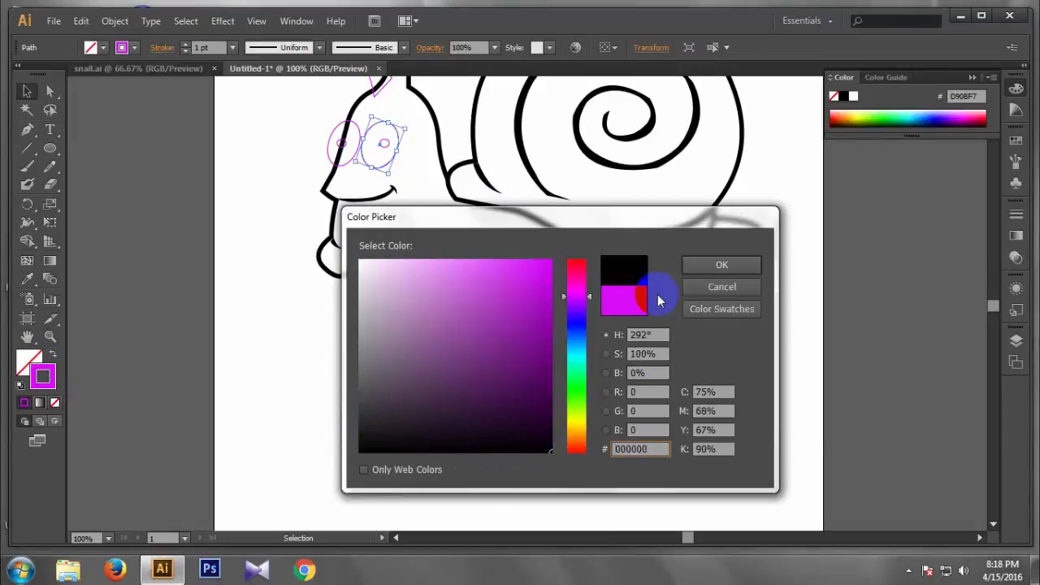
left_click(721, 265)
left_click(274, 227)
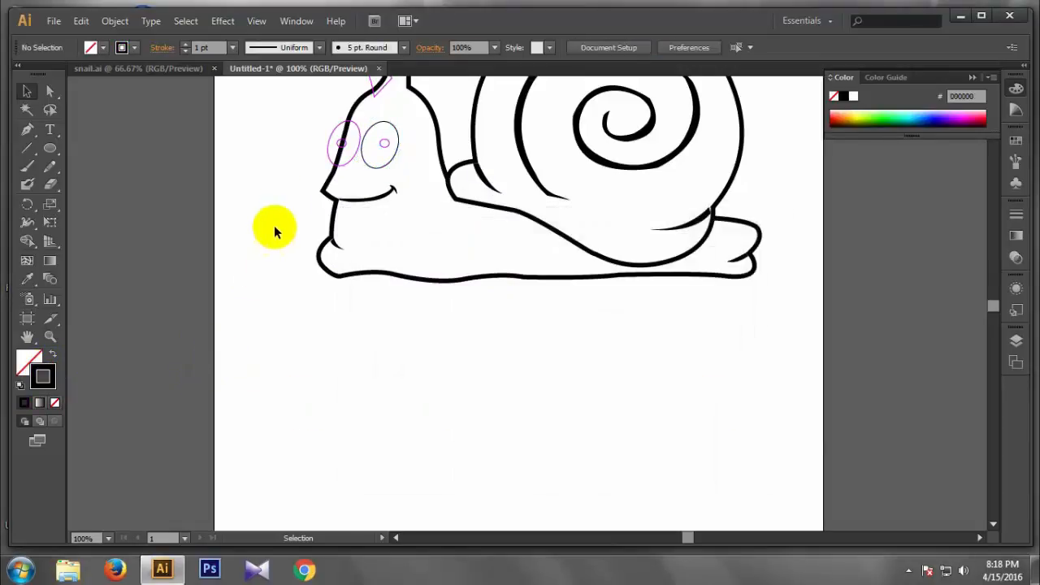
Set the stroke of the far eye's outline, overlapping the front edge of the head, to black 000000 and deselect it
left_click(341, 162)
left_click(342, 154)
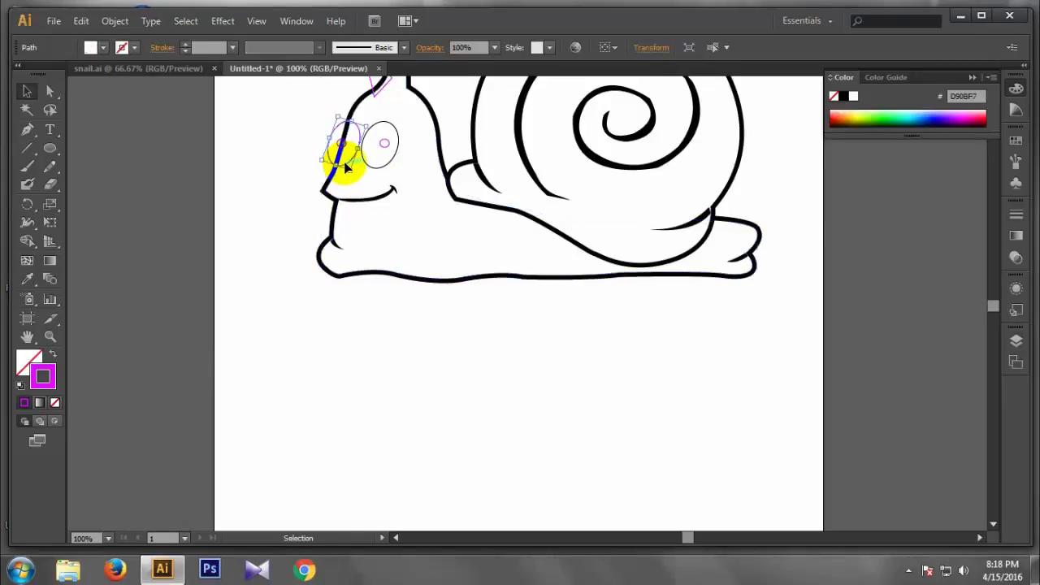
double_click(55, 378)
left_click_drag(473, 418, 548, 460)
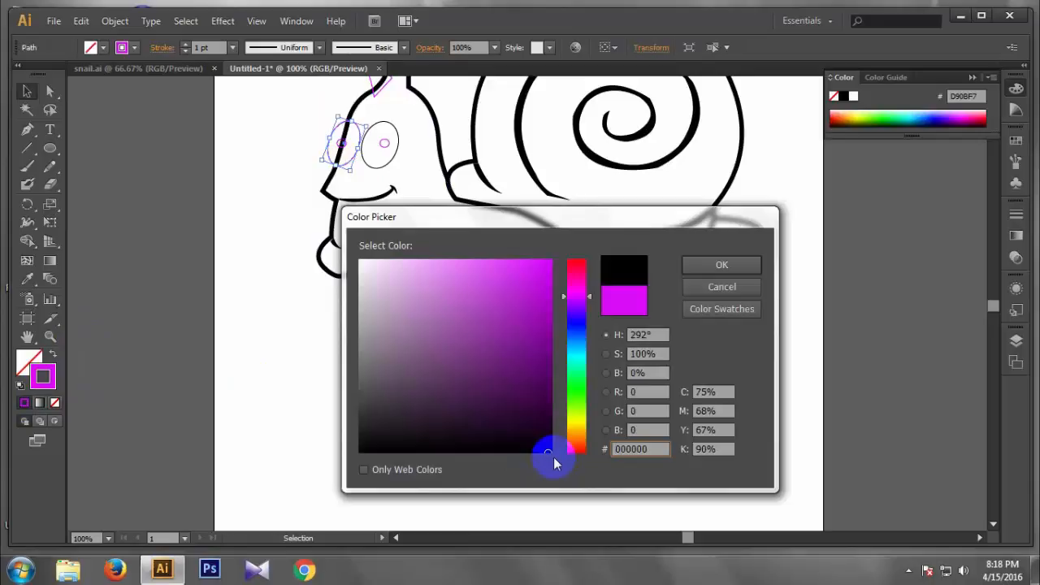
left_click(703, 266)
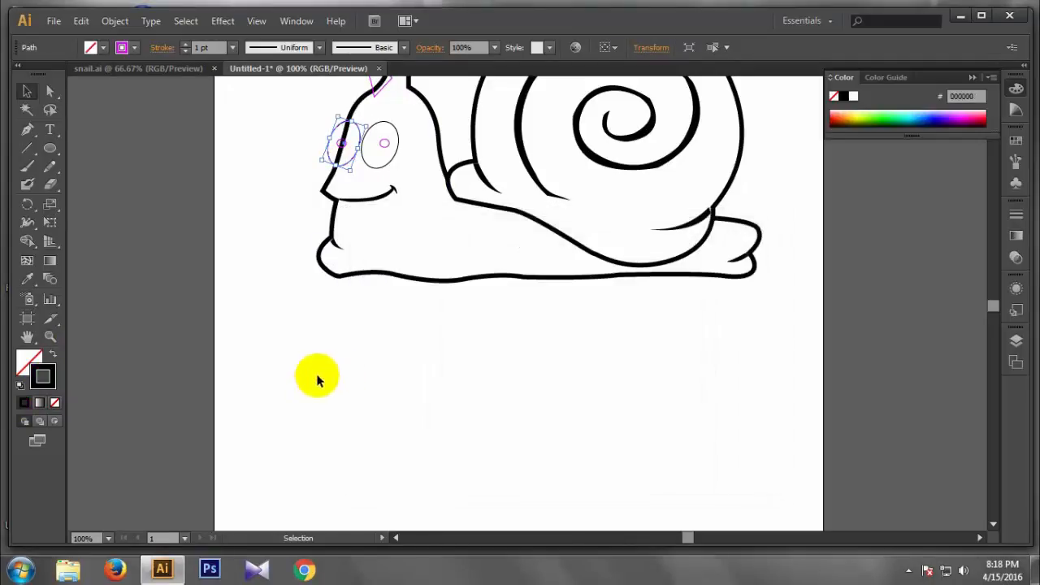
left_click(317, 380)
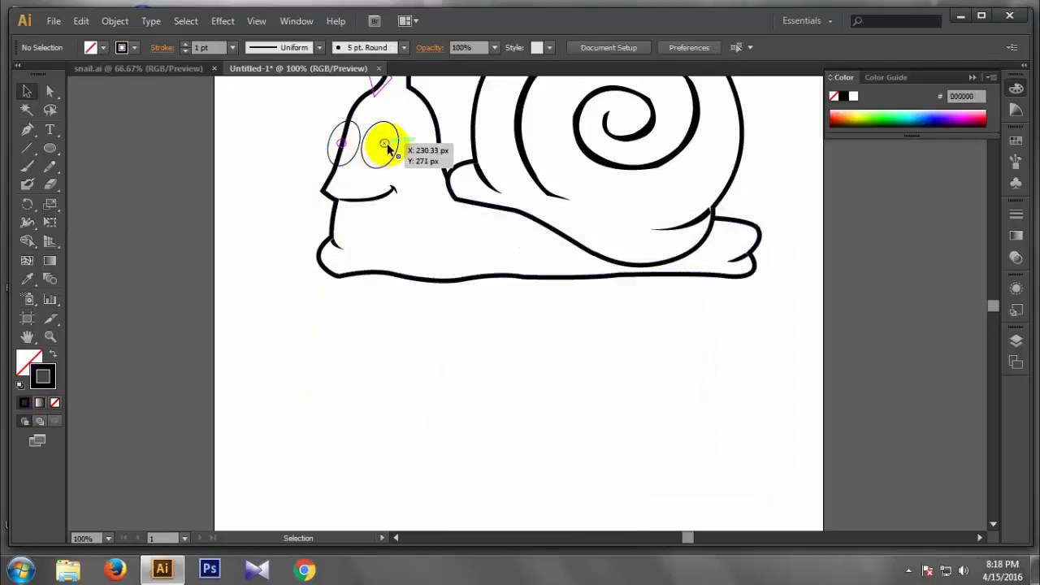
left_click(347, 148)
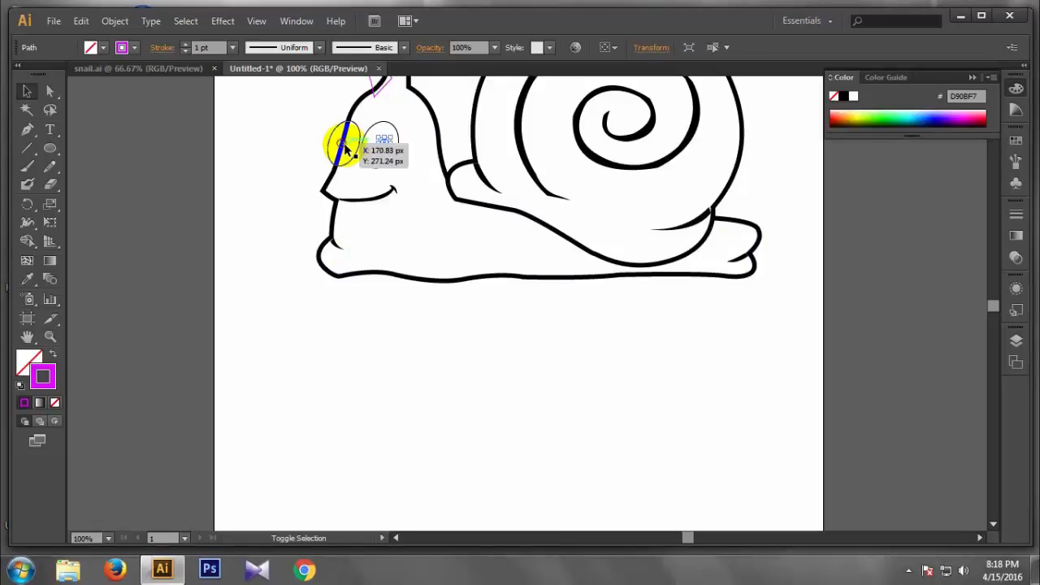
left_click(349, 163, "shift")
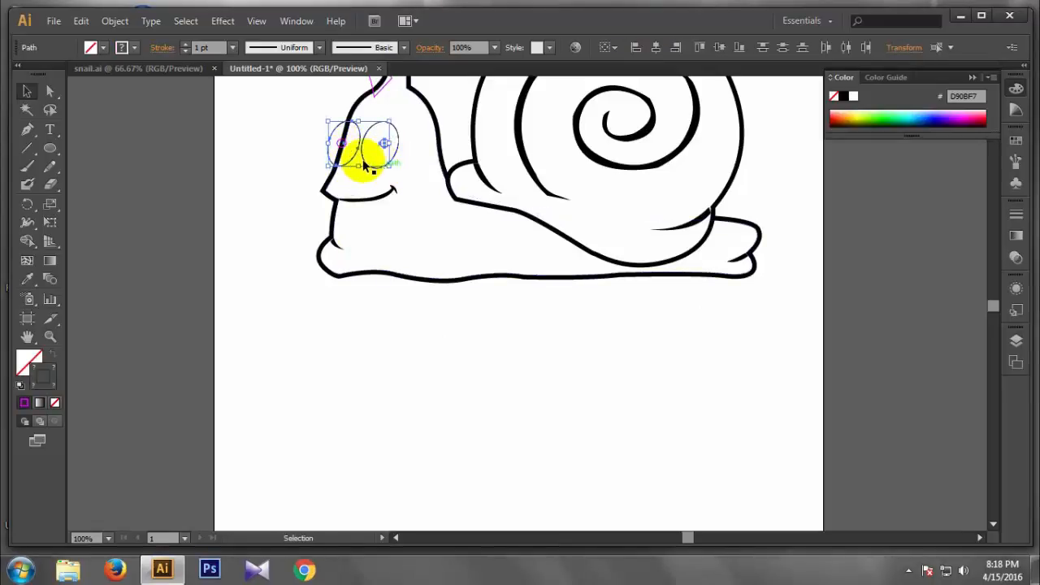
left_click(315, 159)
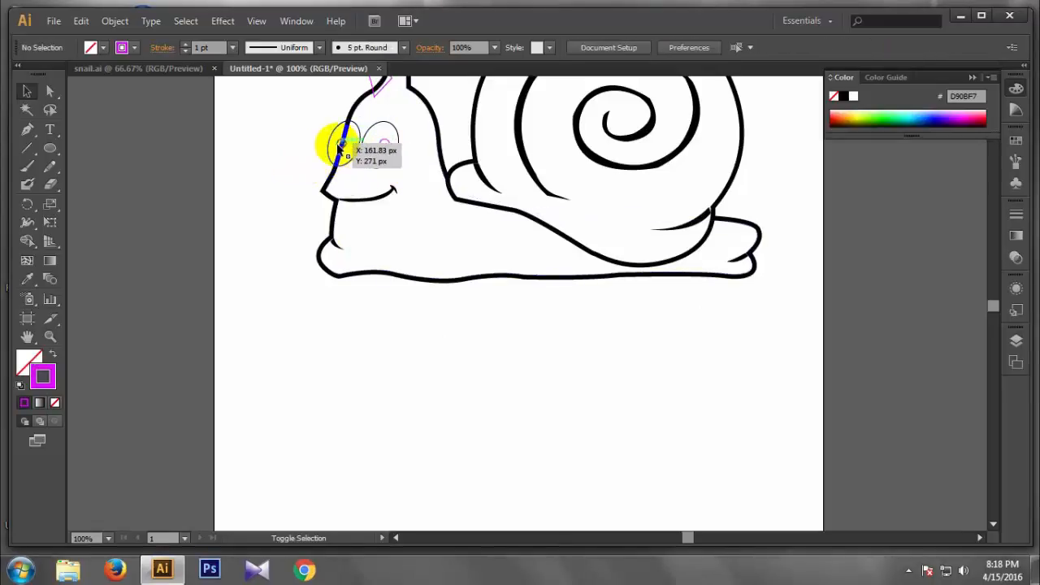
Give the pupils of both eyes a near-black 020002 fill with no stroke
left_click(383, 146)
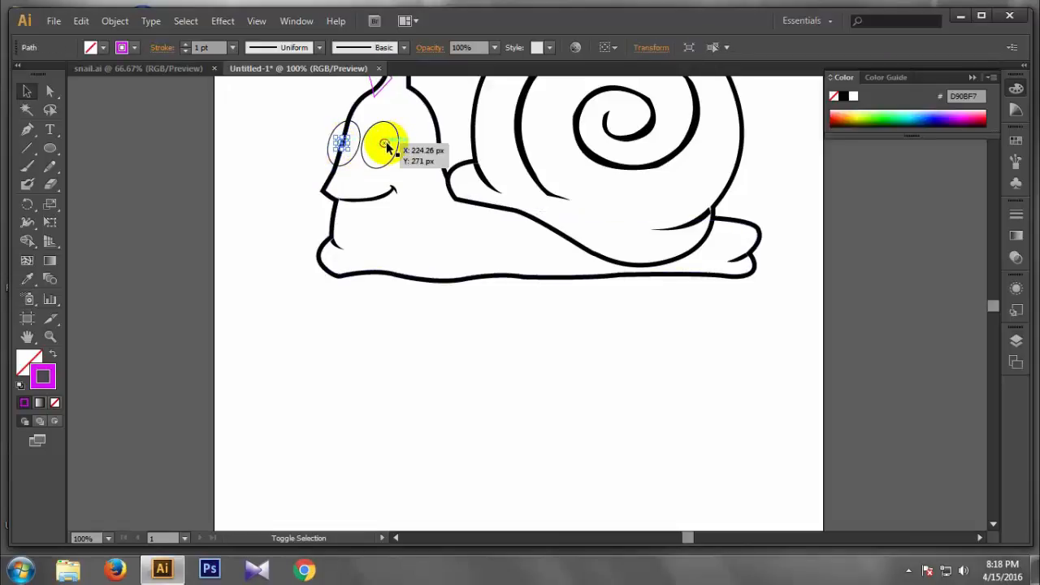
left_click(53, 354)
double_click(29, 364)
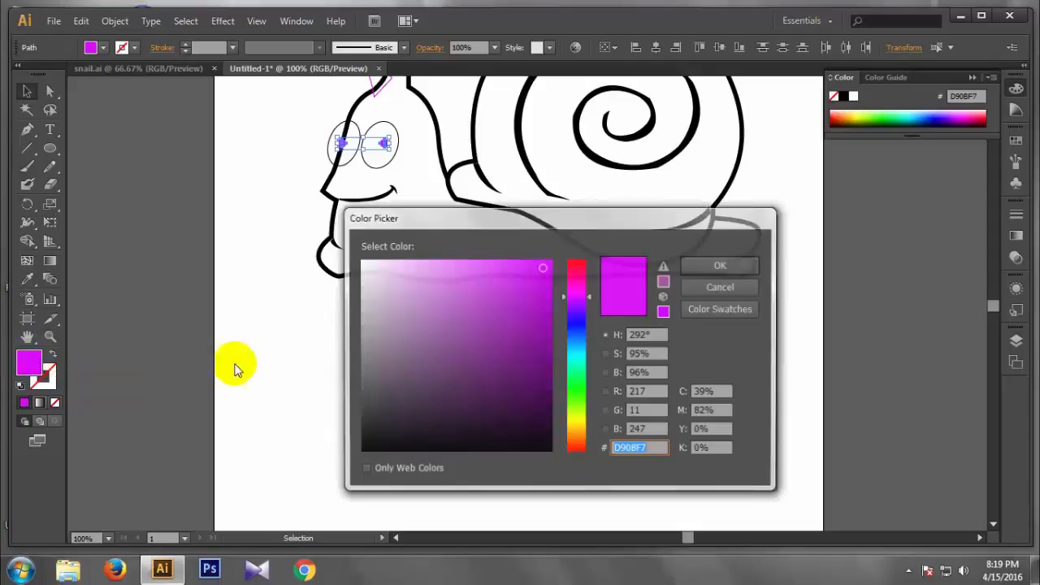
left_click_drag(512, 423, 545, 451)
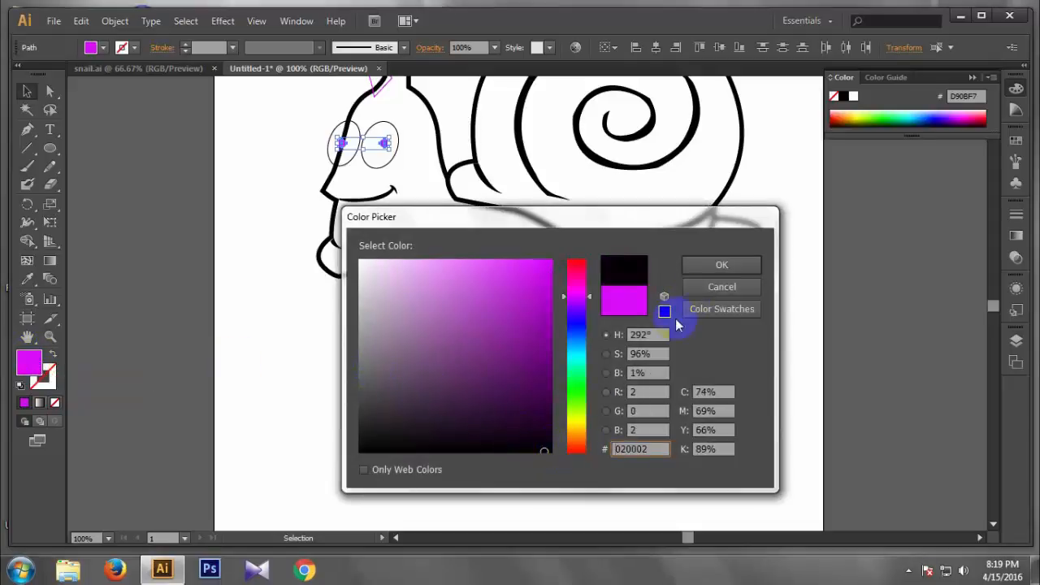
left_click(705, 269)
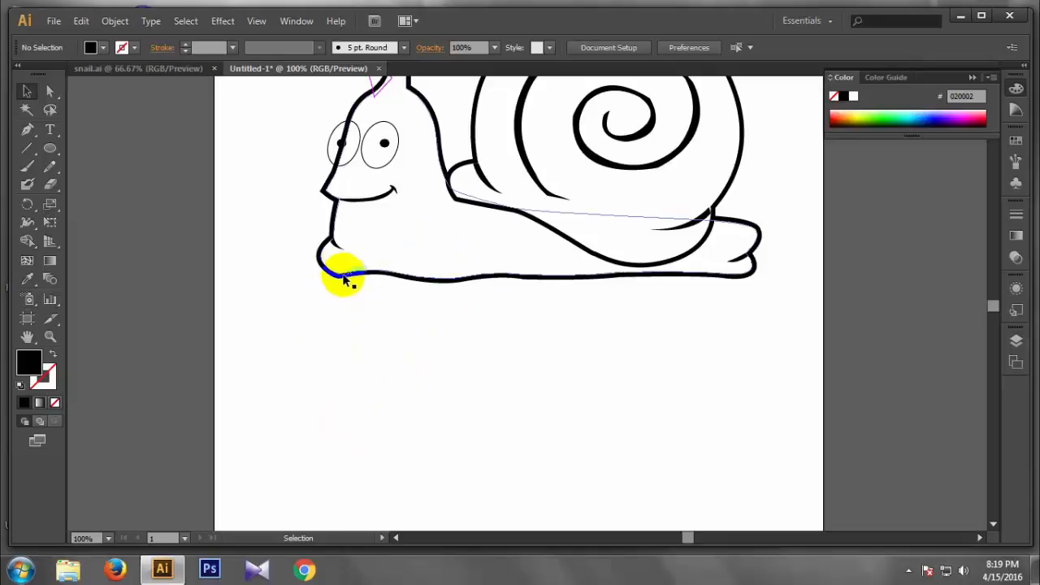
Give the snail's front tentacle outline a black 000000 stroke with a weight of 6 pt
scroll(335, 272, "up", 4)
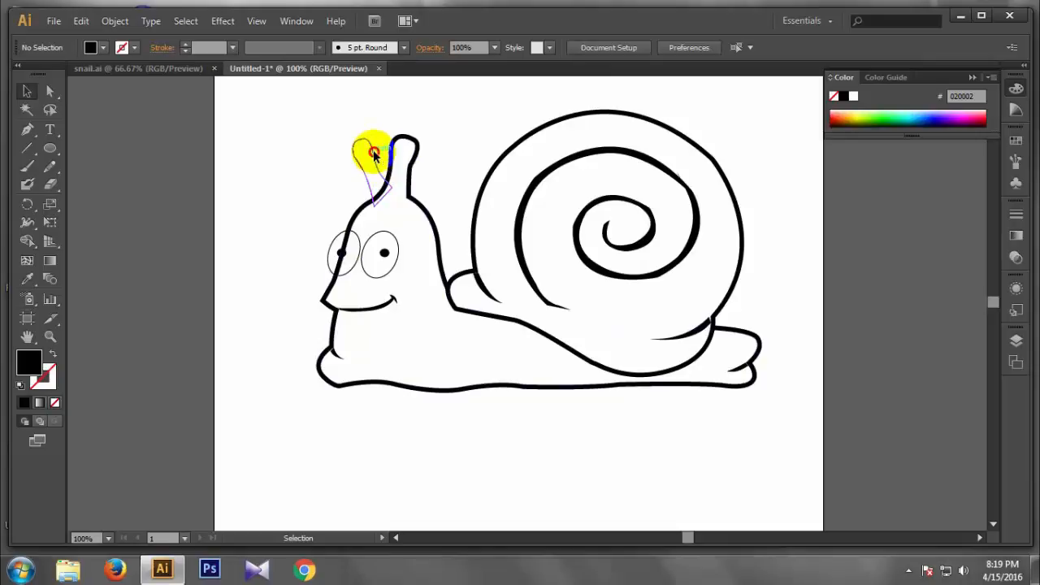
left_click(374, 155)
double_click(55, 372)
left_click_drag(515, 425, 561, 458)
left_click(743, 261)
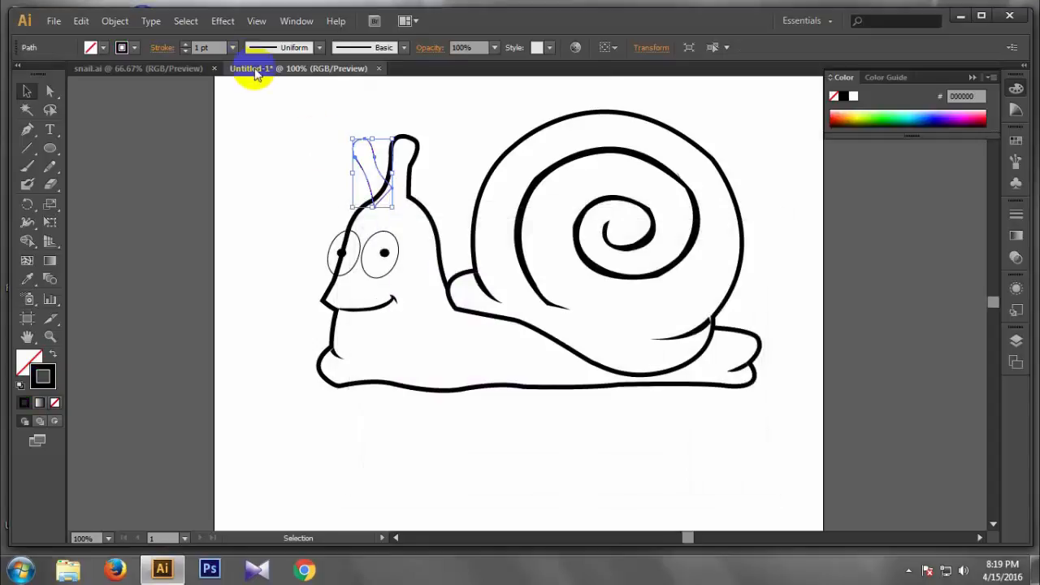
left_click(232, 48)
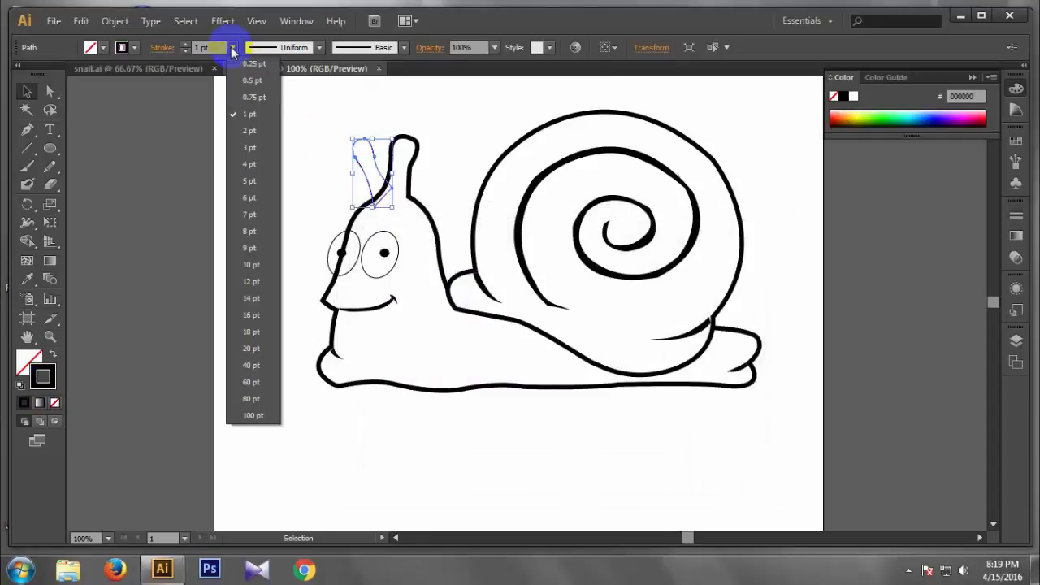
left_click(247, 198)
left_click(157, 231)
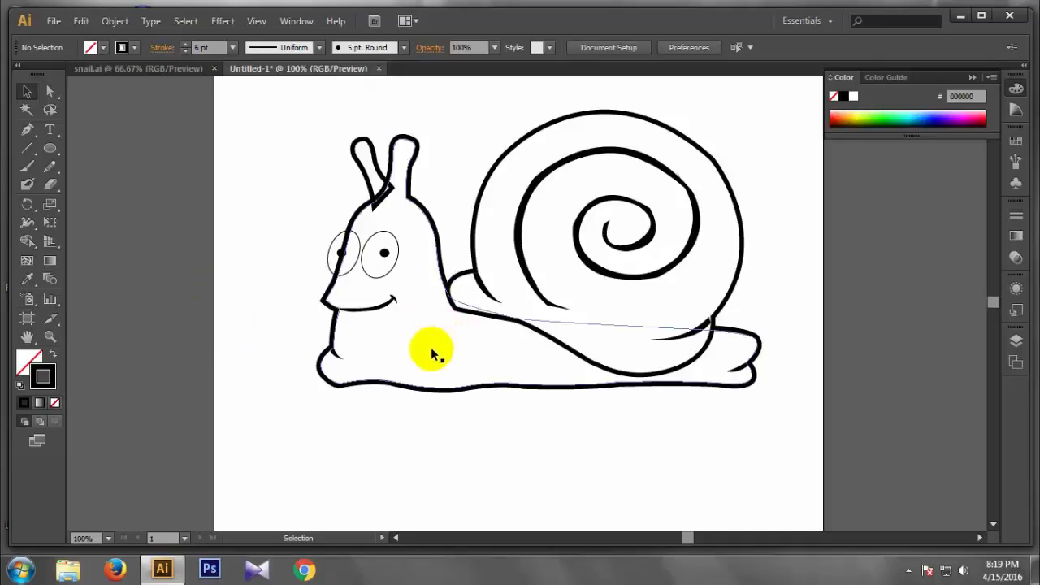
Send the front tentacle to the back so it sits behind the head, and deselect it
left_click(377, 167)
right_click(378, 167)
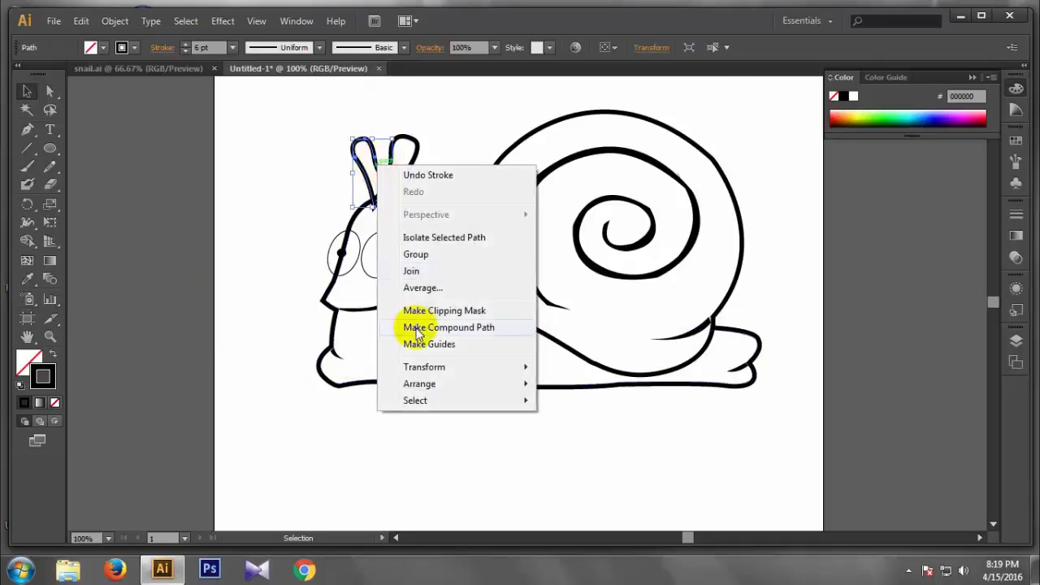
mouse_move(510, 385)
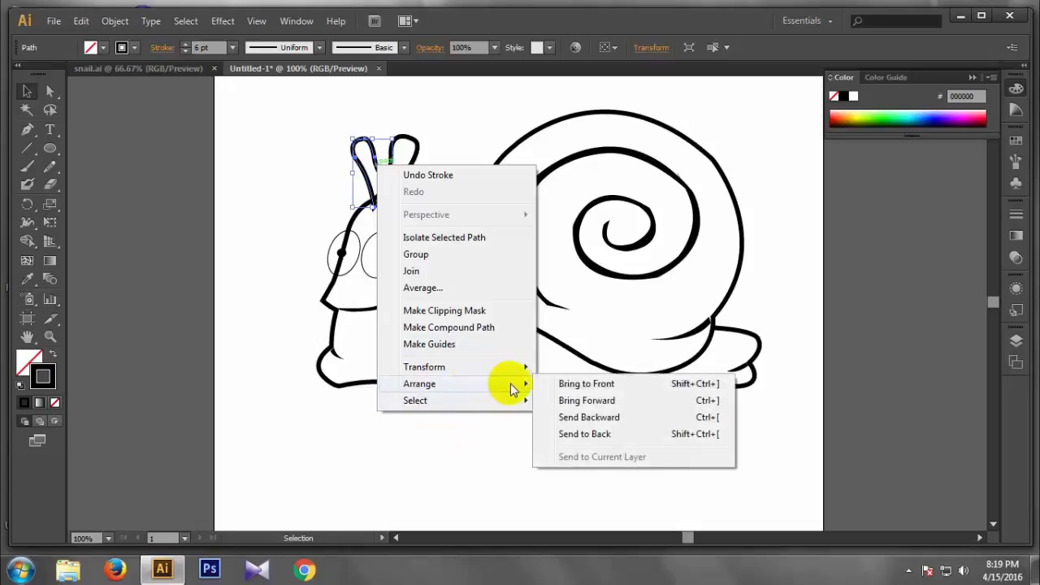
left_click(573, 434)
left_click(396, 432)
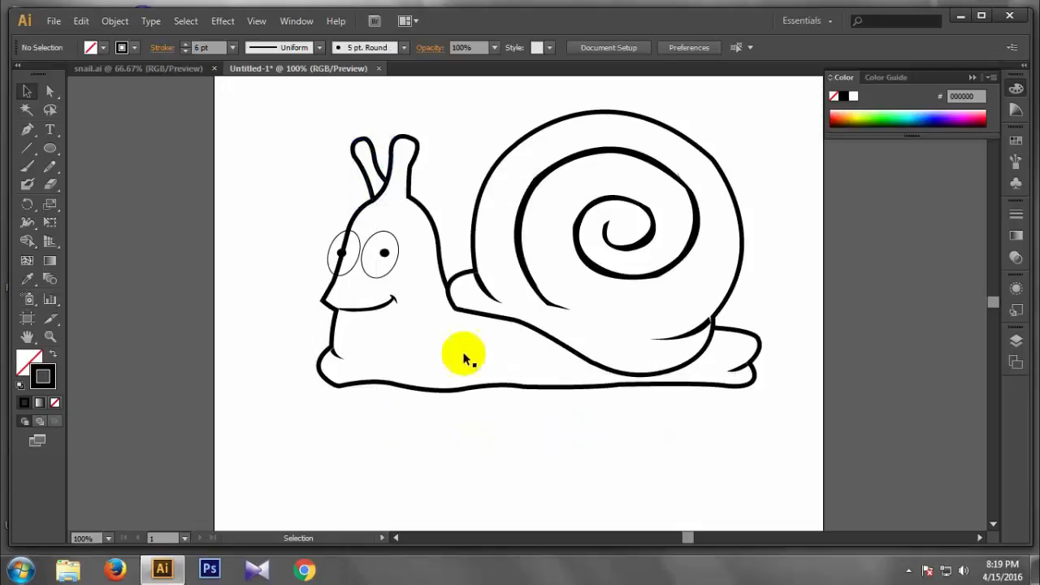
Send the far eye's outline to the back, behind the head, and deselect it
left_click(350, 271)
right_click(350, 270)
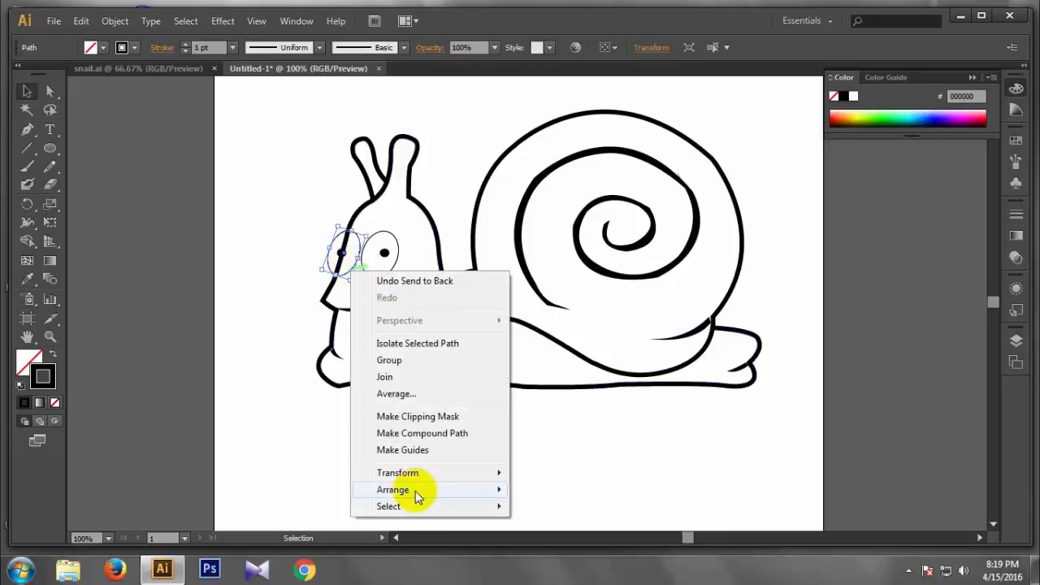
mouse_move(495, 491)
left_click(549, 540)
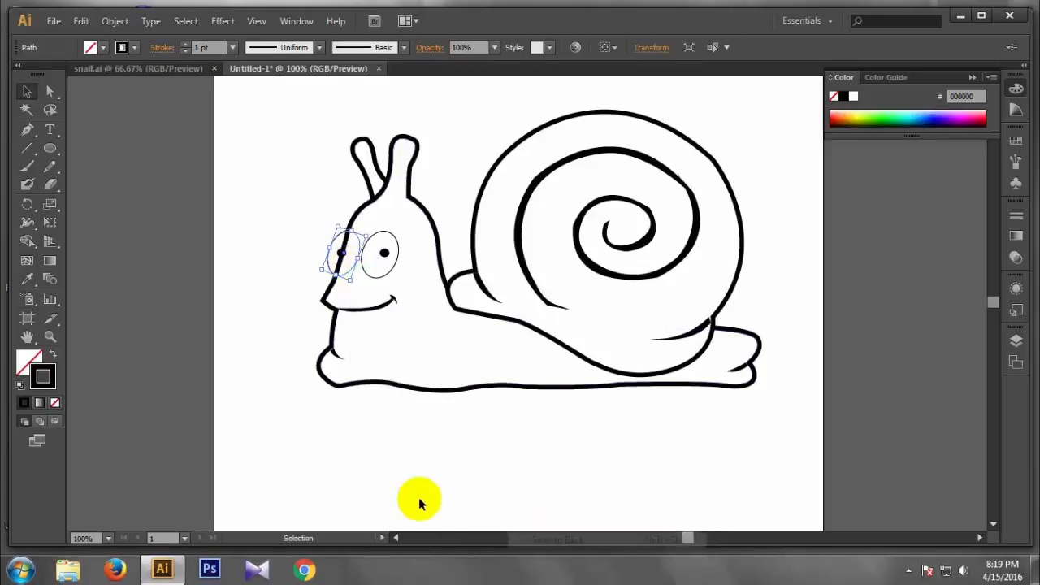
left_click(409, 486)
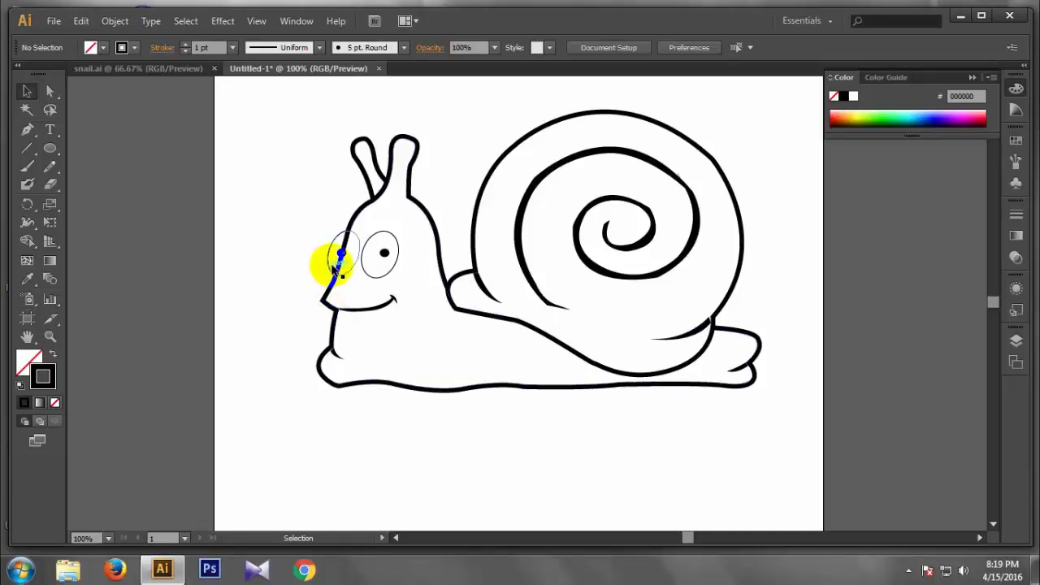
Nudge the far eye's outline slightly forward, away from the face
left_click(334, 264)
key("Left")
key("Left")
key("Left")
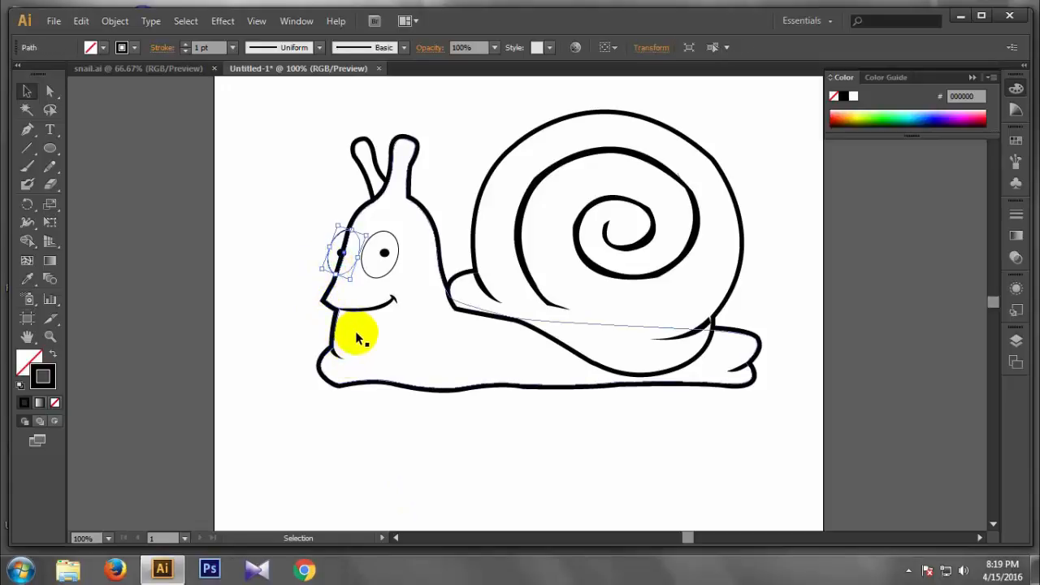
key("Up")
key("Up")
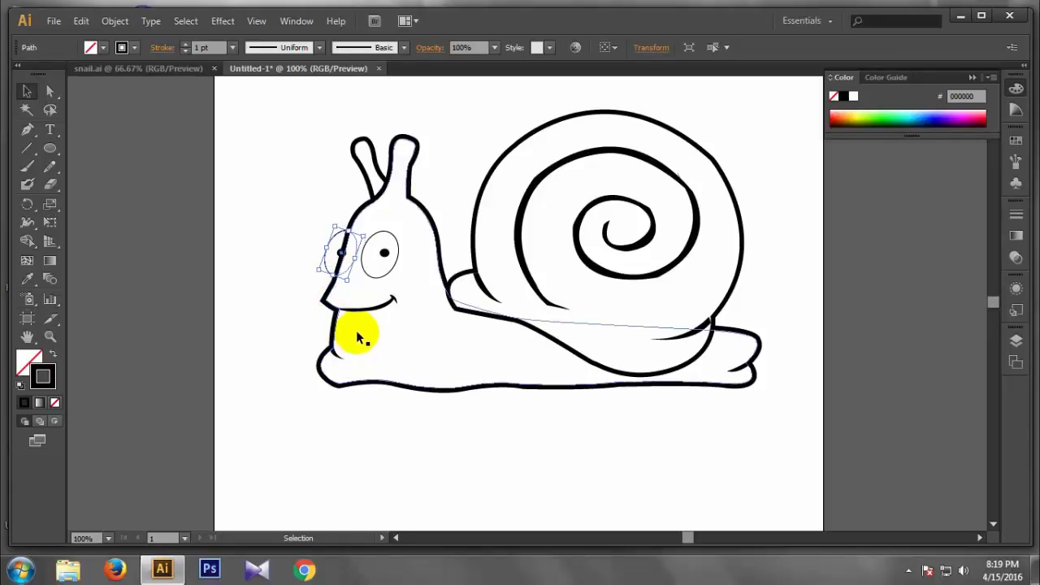
Shift the far eye's pupil slightly forward with its outline, send it backward behind the head, and deselect it
right_click(340, 253)
mouse_move(436, 474)
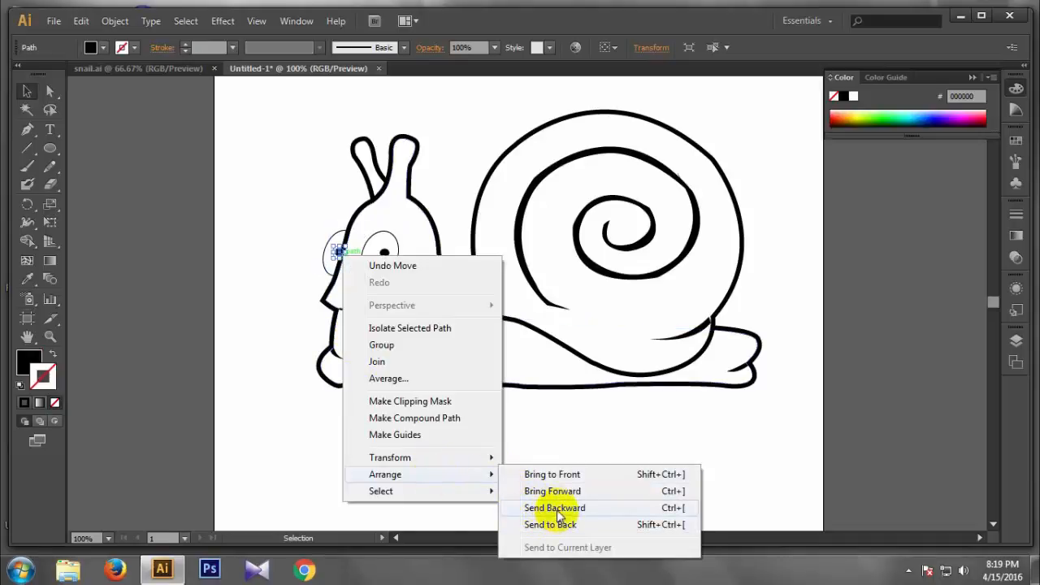
left_click(563, 508)
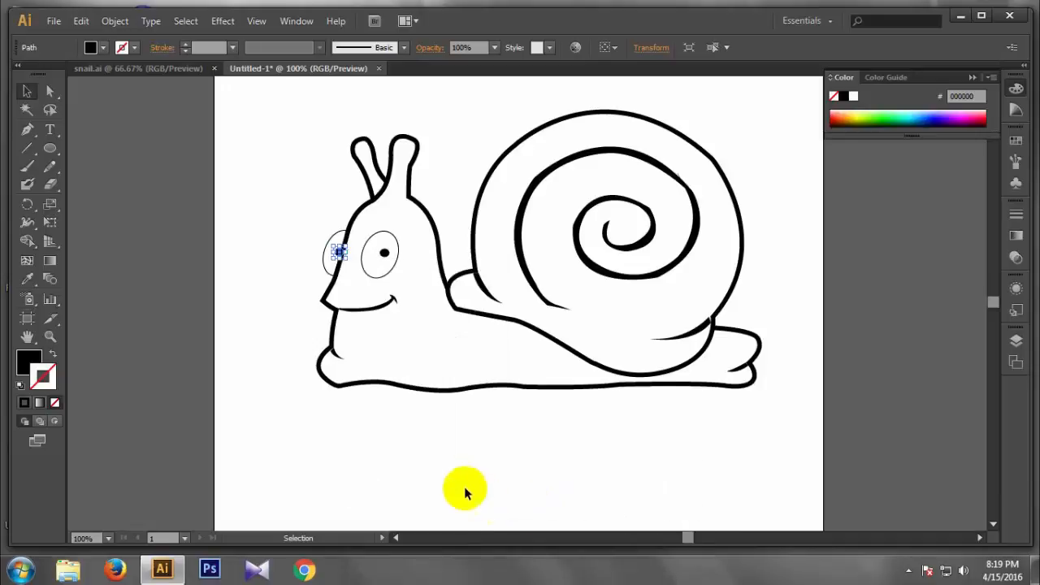
left_click(464, 486)
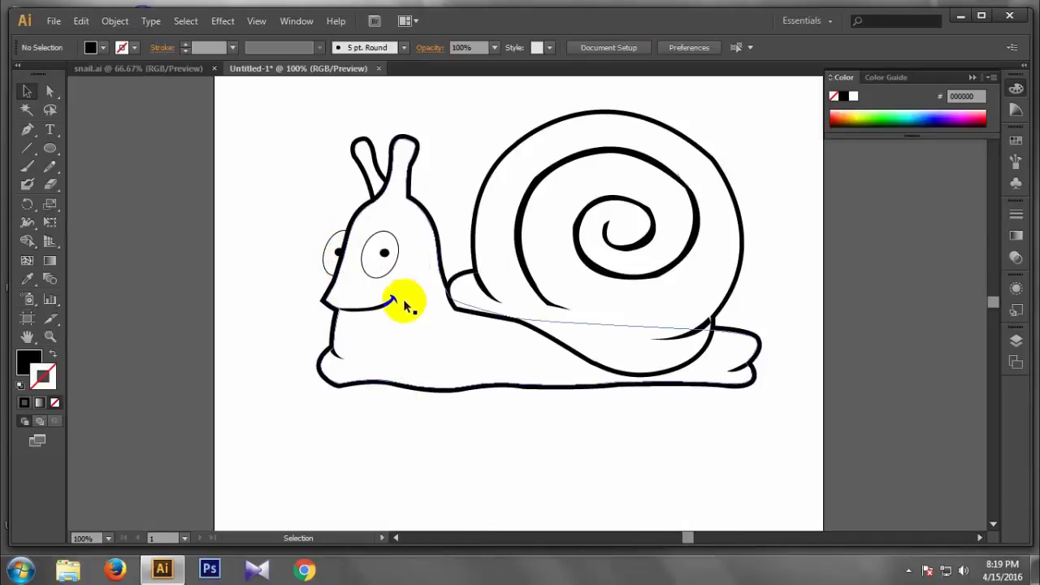
Give the near and far eye outlines a 6 pt stroke with the width profile that tapers at both ends
left_click(393, 273)
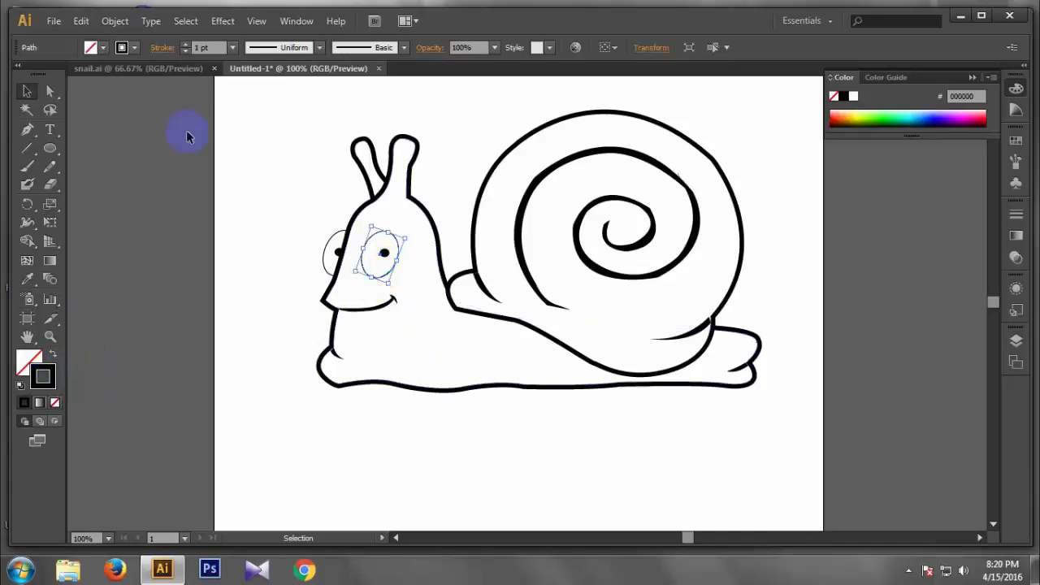
left_click(320, 47)
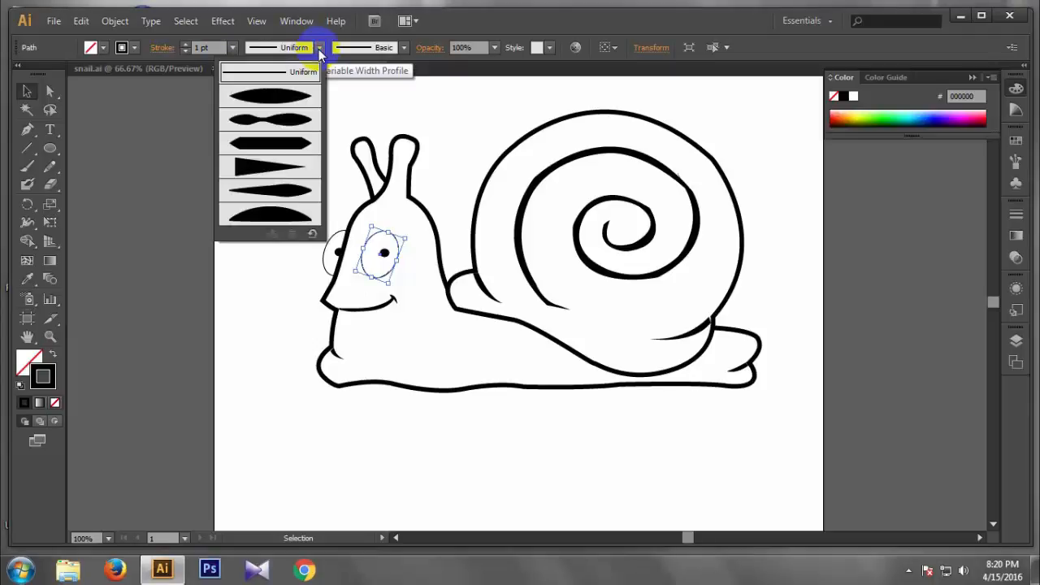
left_click(274, 99)
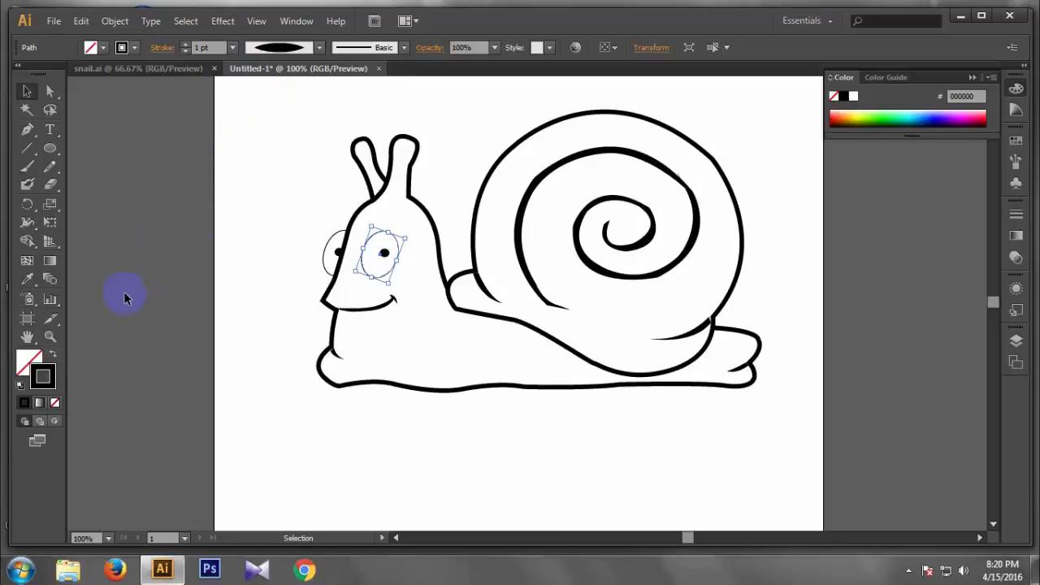
left_click(232, 48)
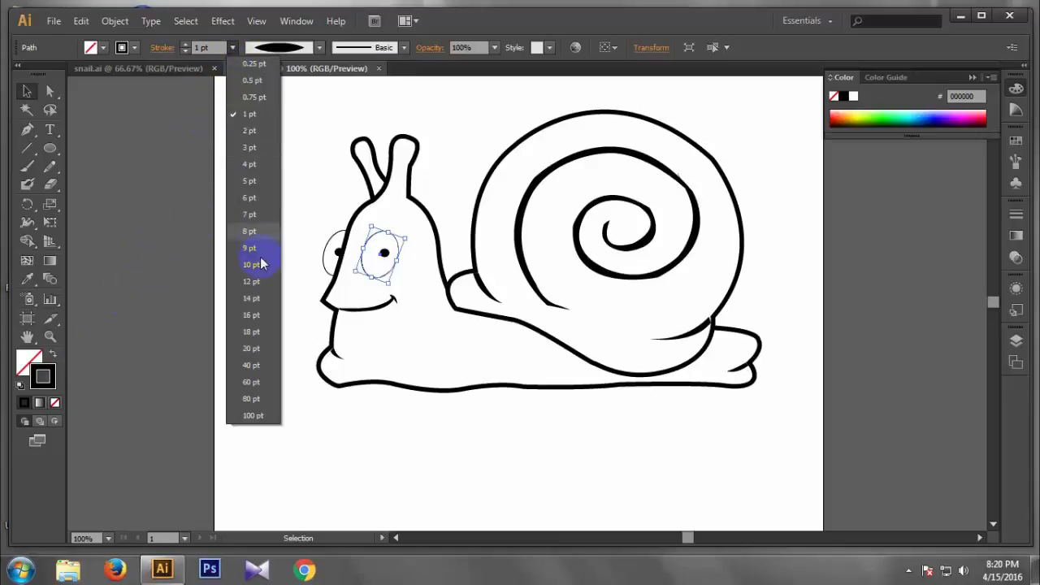
left_click(256, 204)
left_click(244, 308)
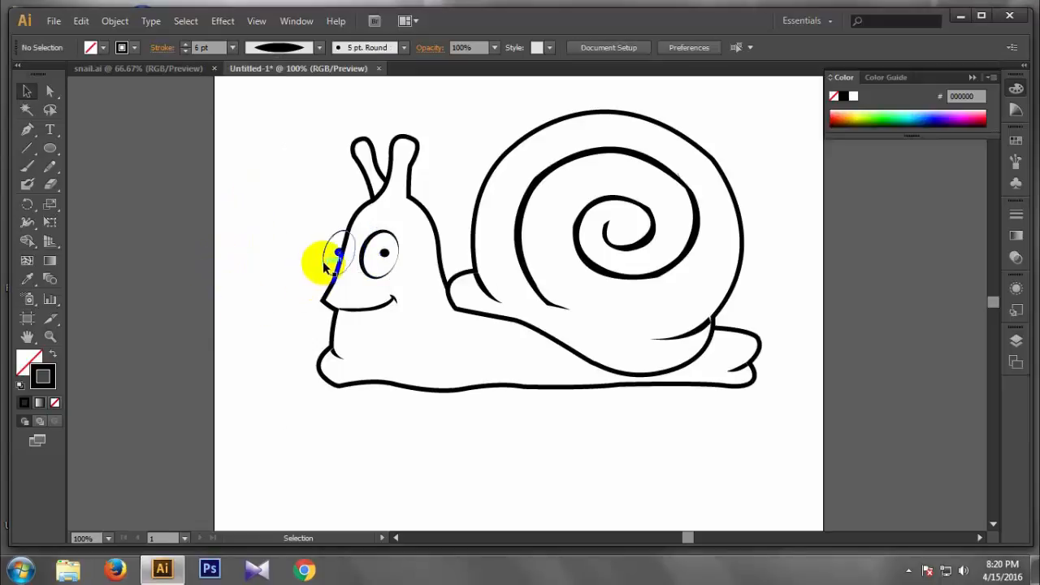
left_click(322, 262)
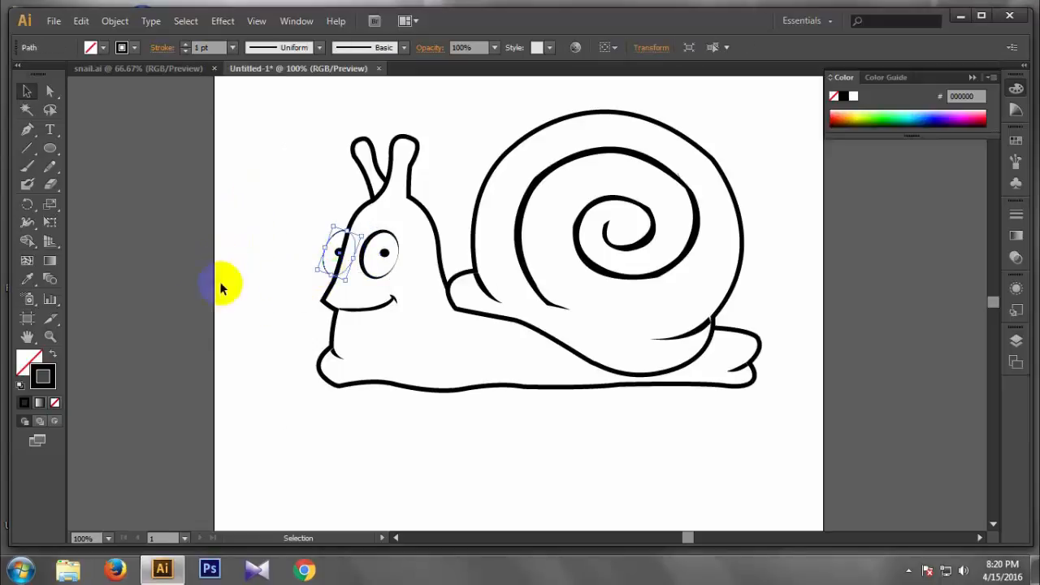
left_click(233, 48)
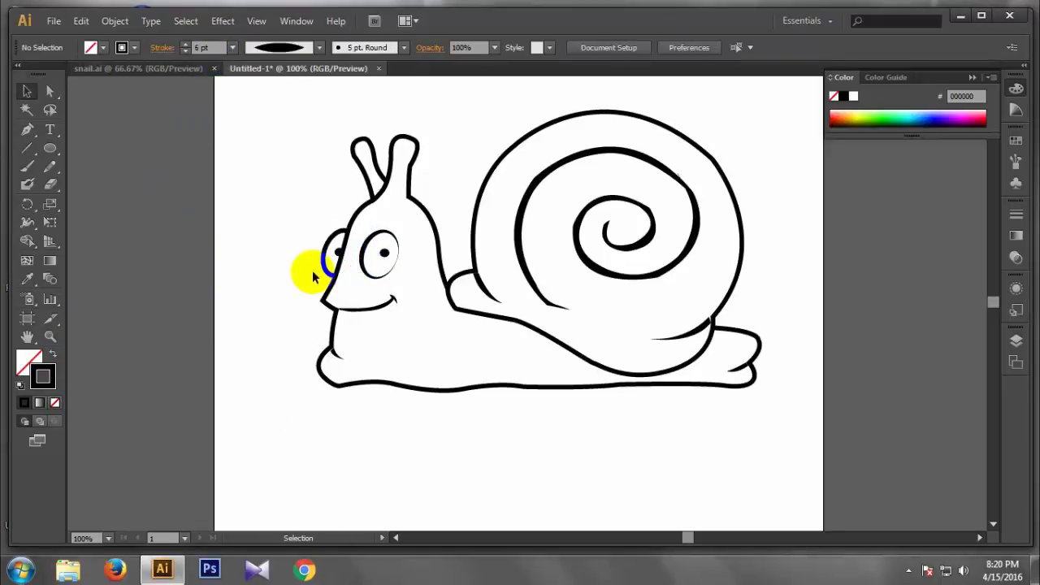
Reflect the near eye's outline across the vertical axis with preview on, and deselect it
left_click(384, 275)
right_click(384, 275)
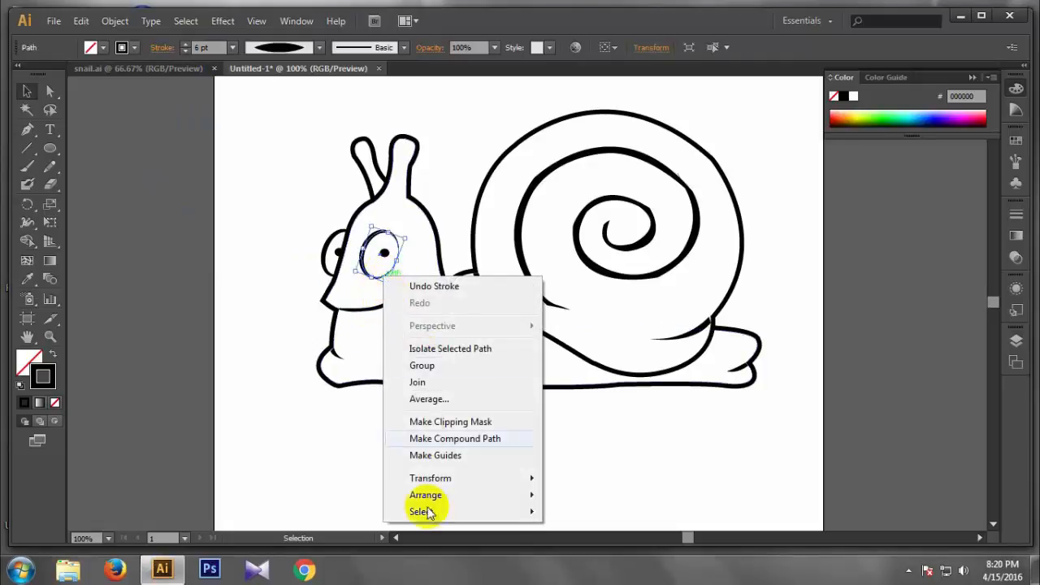
mouse_move(477, 497)
mouse_move(522, 478)
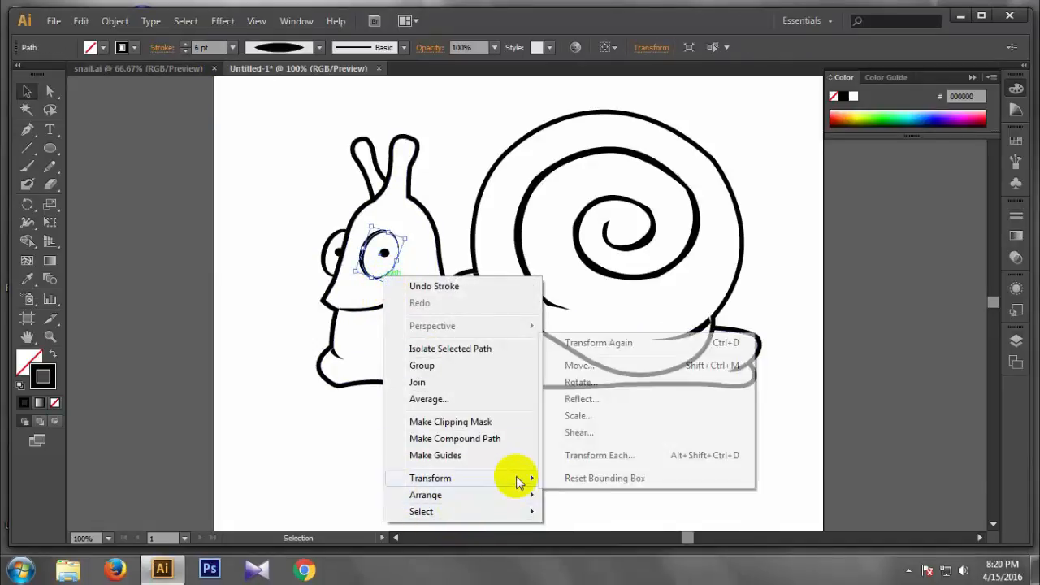
left_click(568, 399)
left_click(433, 344)
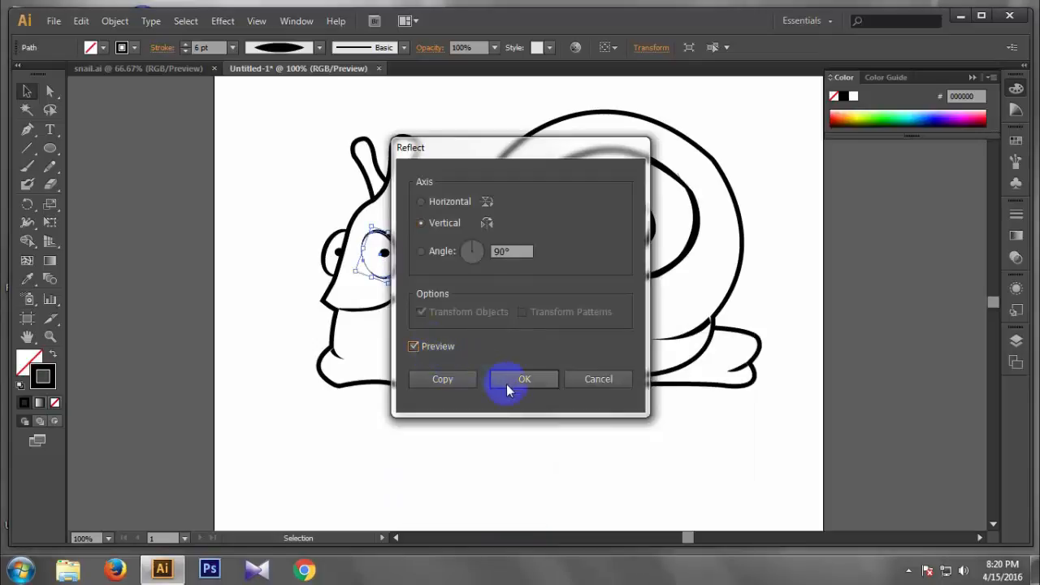
left_click(508, 381)
left_click(416, 404)
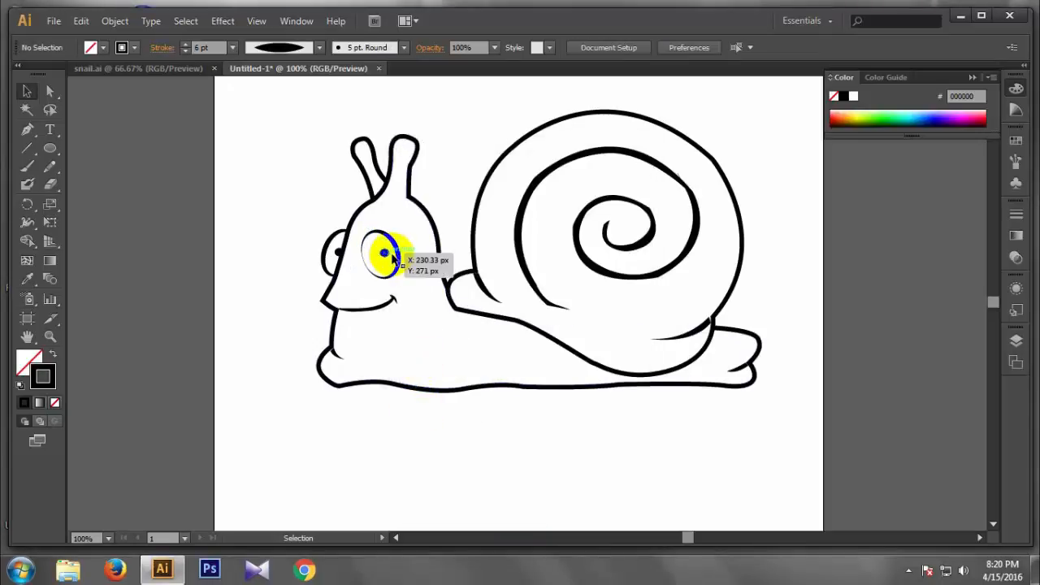
Reflect the near eye's outline across the horizontal axis, and nudge its pupil slightly toward the front of the face
left_click(395, 256)
right_click(395, 257)
mouse_move(512, 455)
left_click(603, 381)
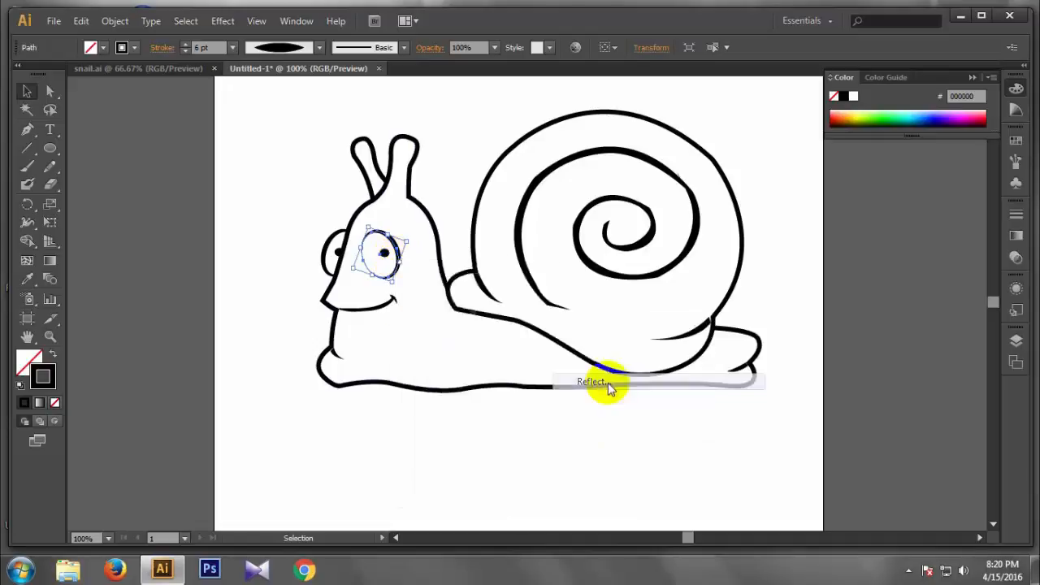
left_click(451, 203)
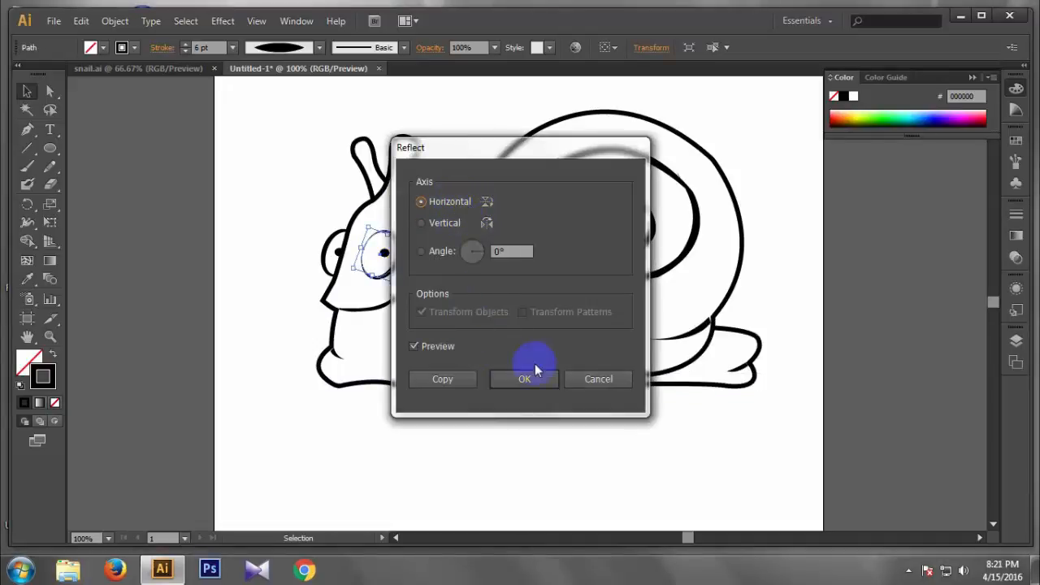
left_click(525, 379)
left_click(487, 417)
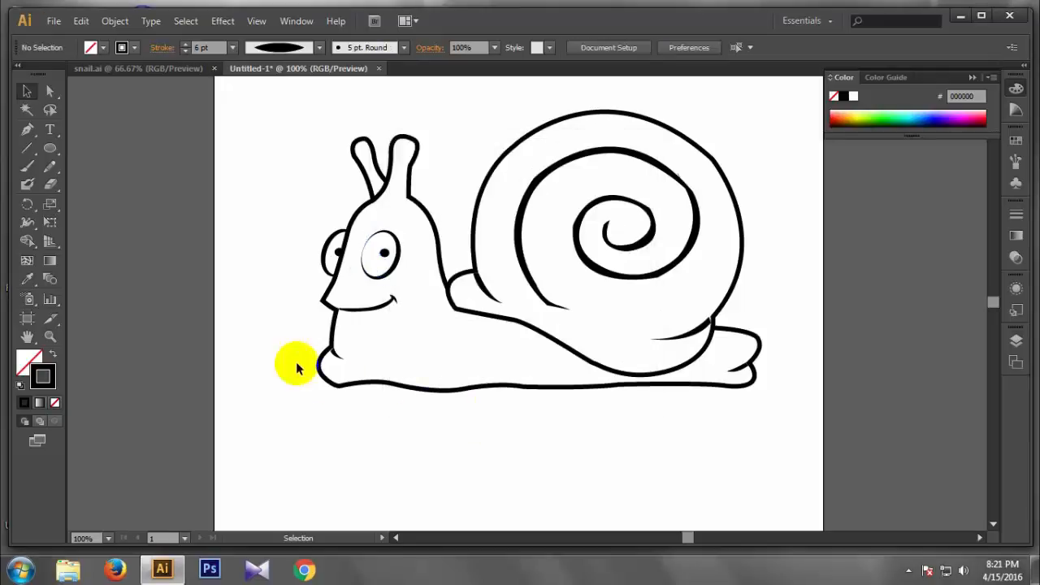
left_click(384, 255)
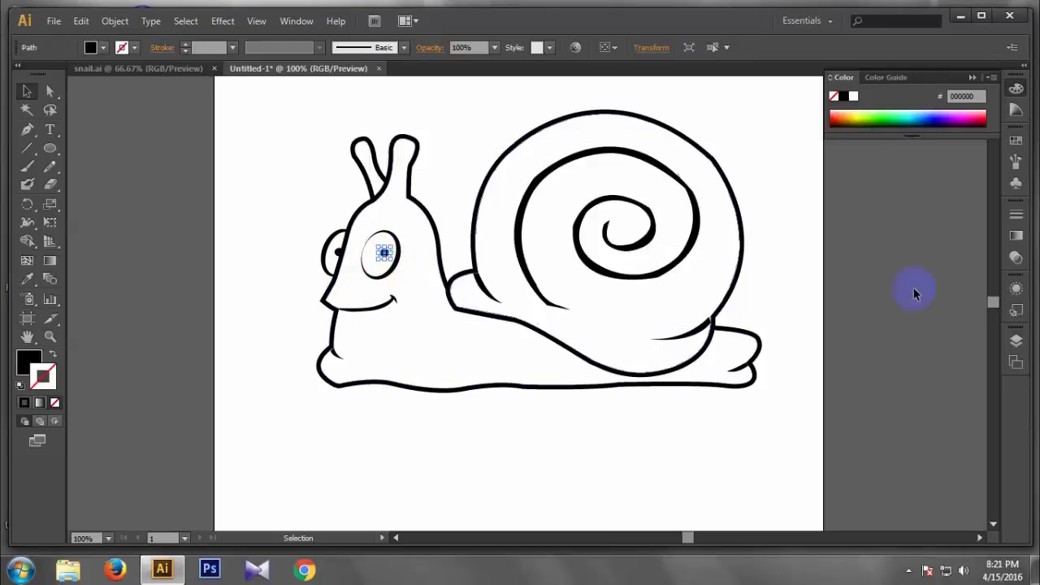
left_click(505, 450)
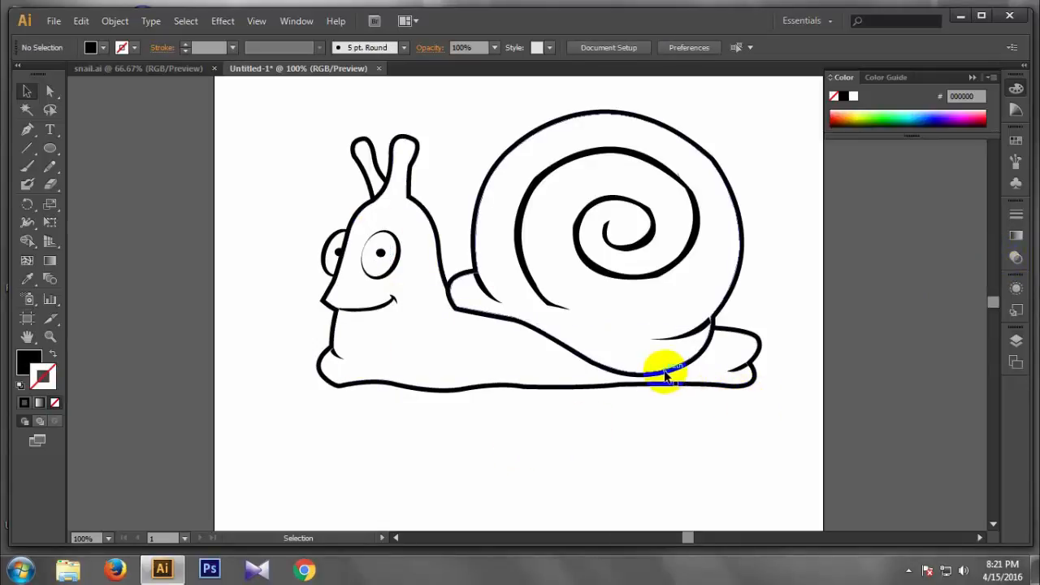
Select the new snail's shell shape, and copy the fill hex code EB5F1F from the finished shell in snail.ai
left_click(733, 279)
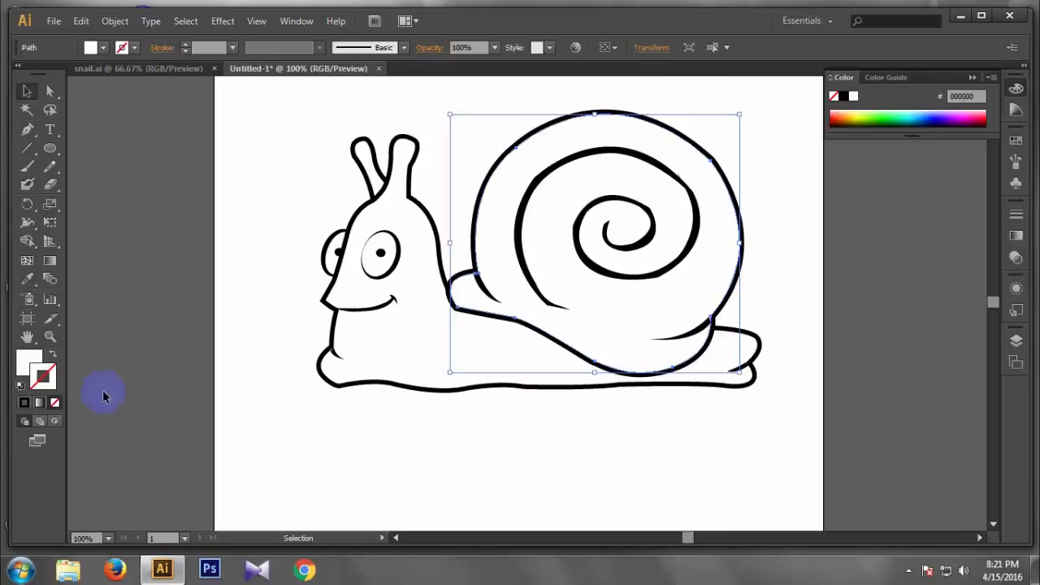
double_click(36, 366)
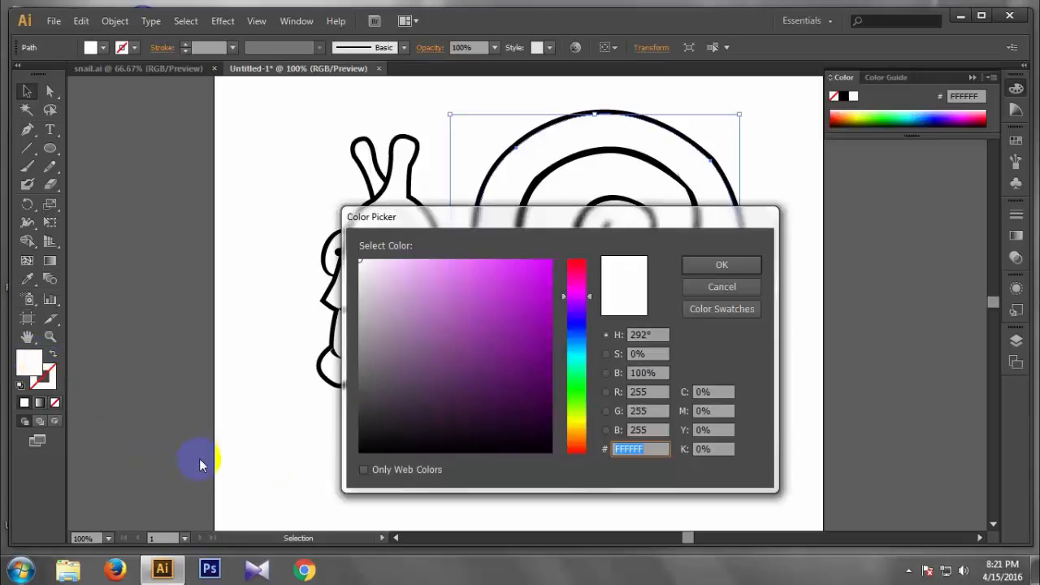
key("Escape")
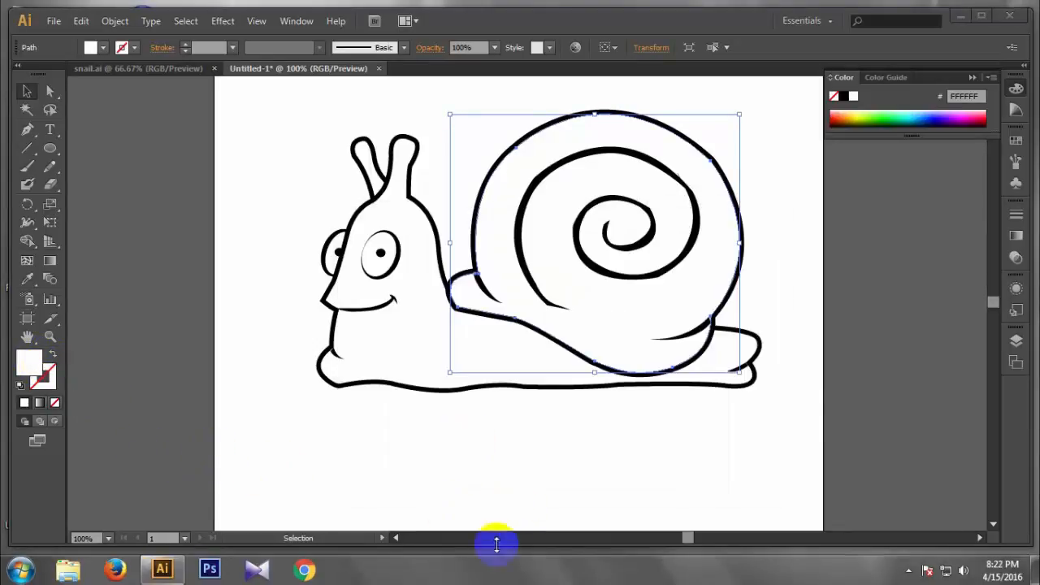
left_click(171, 69)
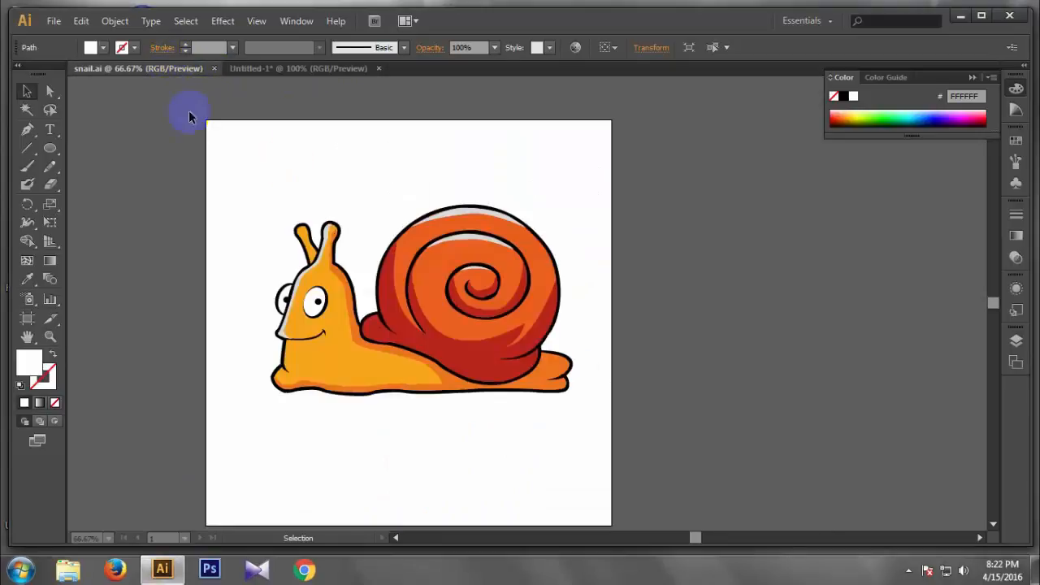
left_click(532, 307)
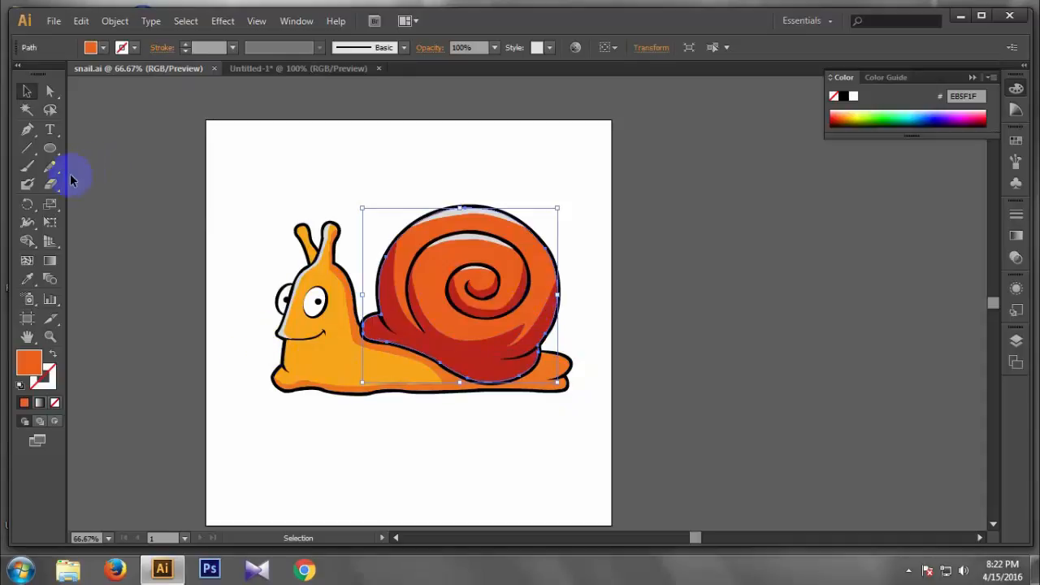
left_click(27, 279)
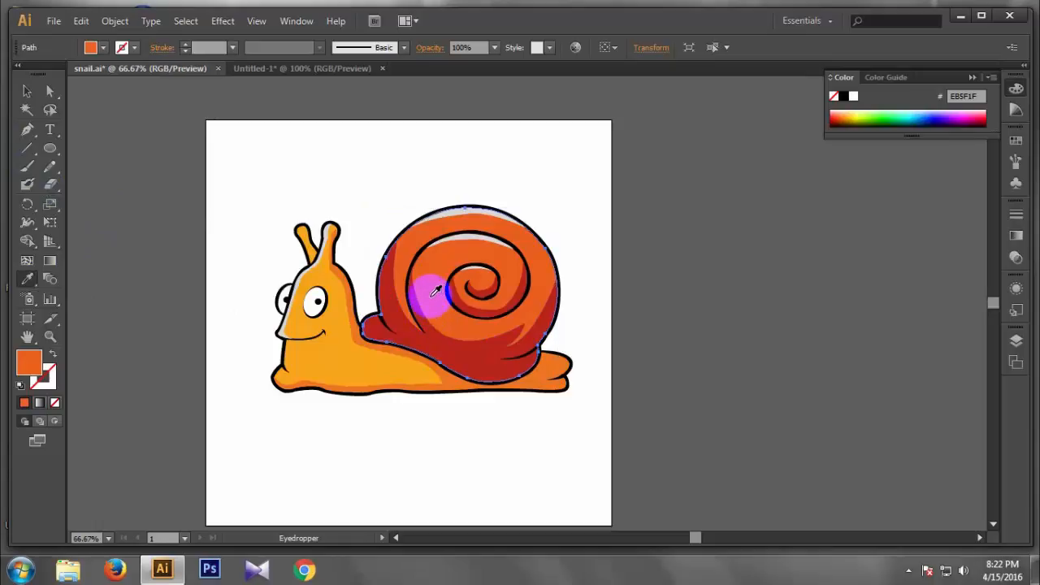
left_click(32, 366)
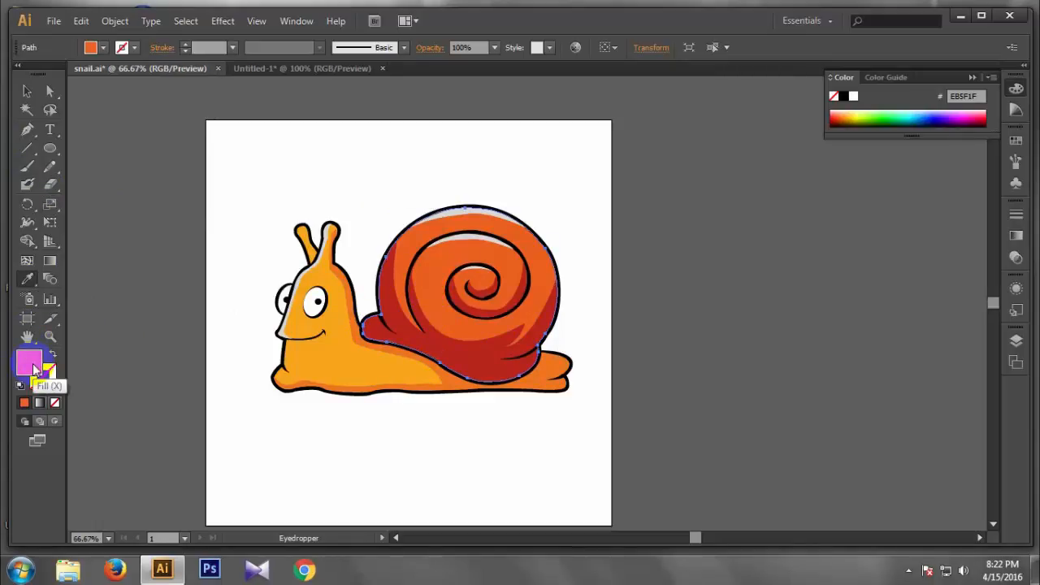
double_click(30, 370)
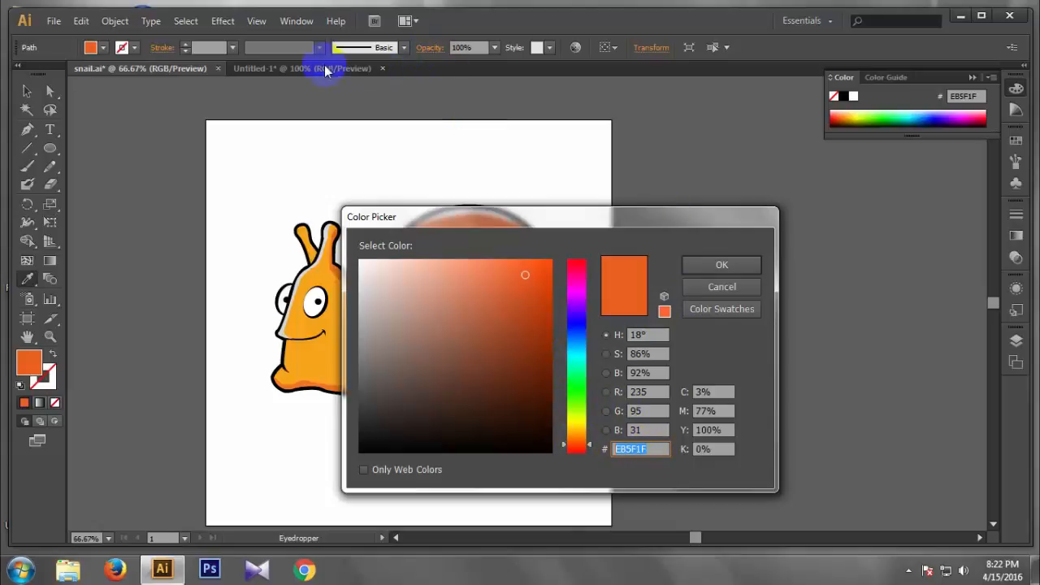
left_click(724, 290)
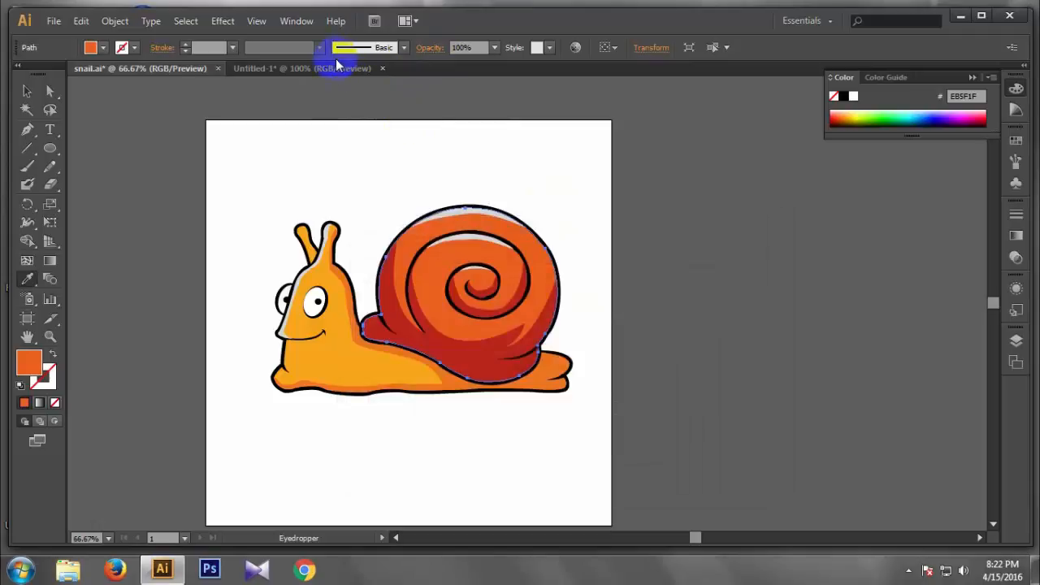
Return to the Untitled-1 document, fill the selected shell shape with EB5F1F, and deselect it
left_click(337, 67)
left_click_drag(476, 306, 566, 284)
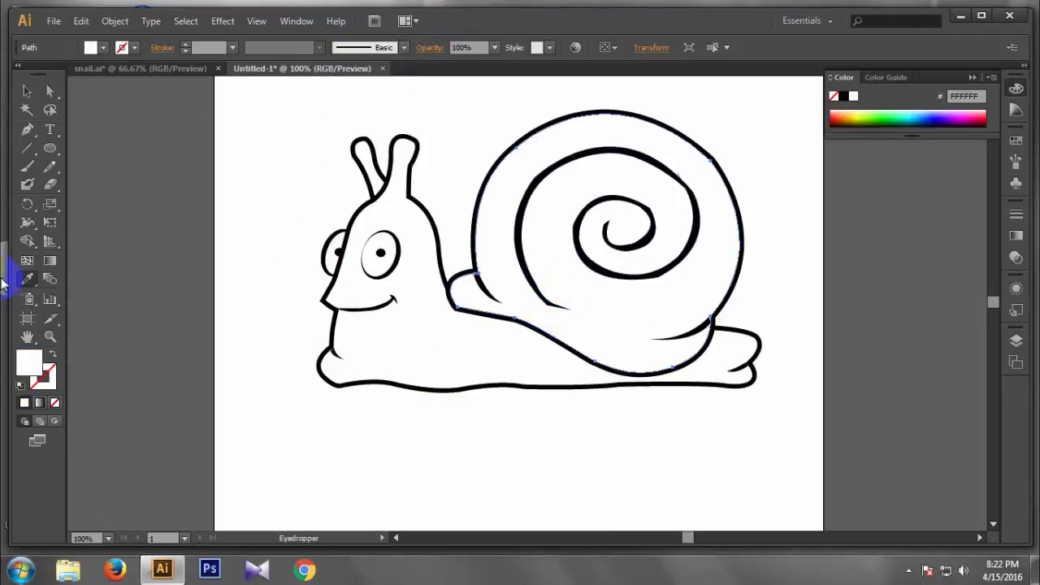
left_click(27, 91)
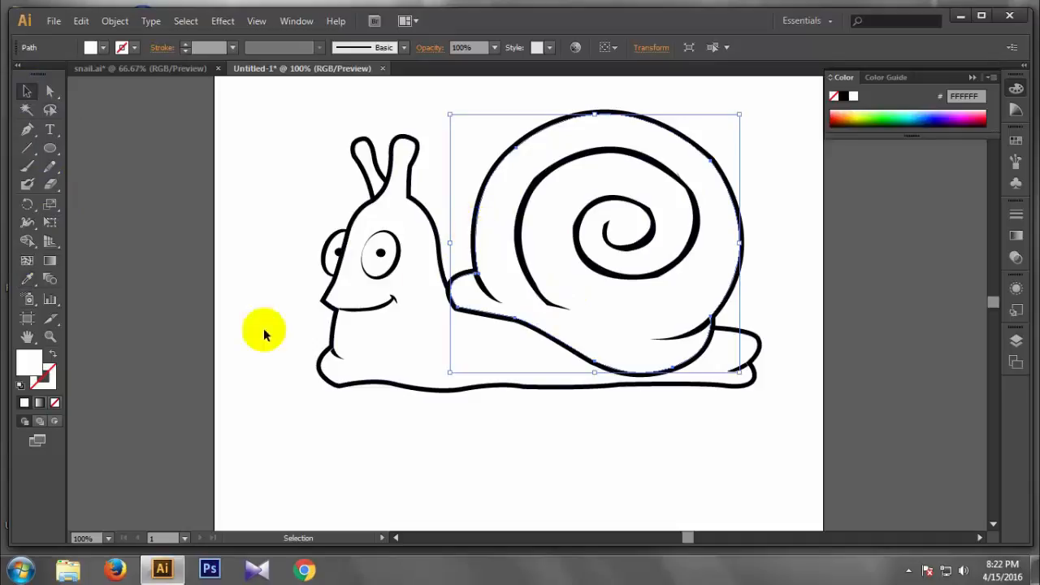
double_click(28, 362)
left_click(639, 450)
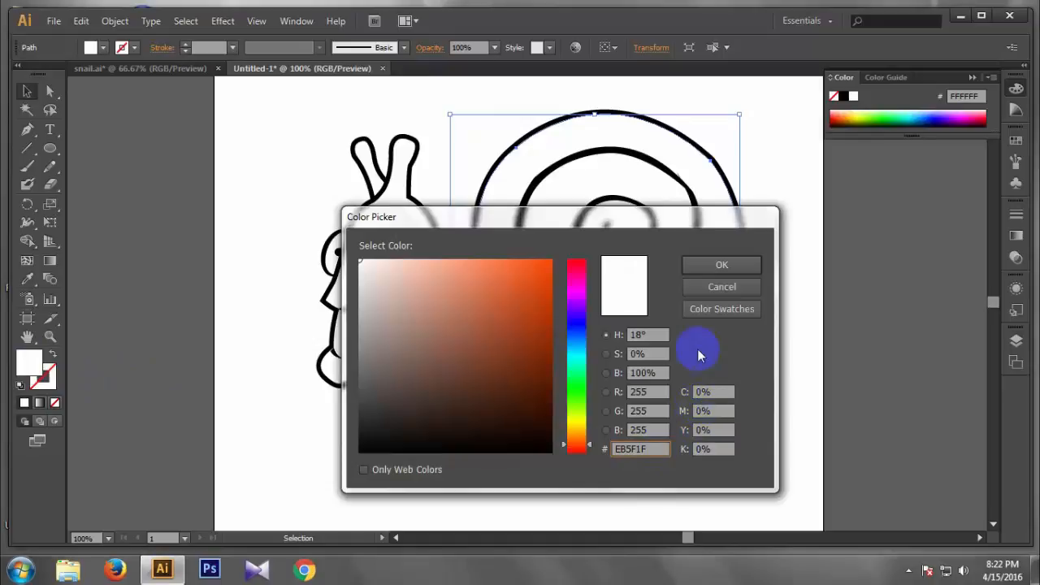
left_click(721, 265)
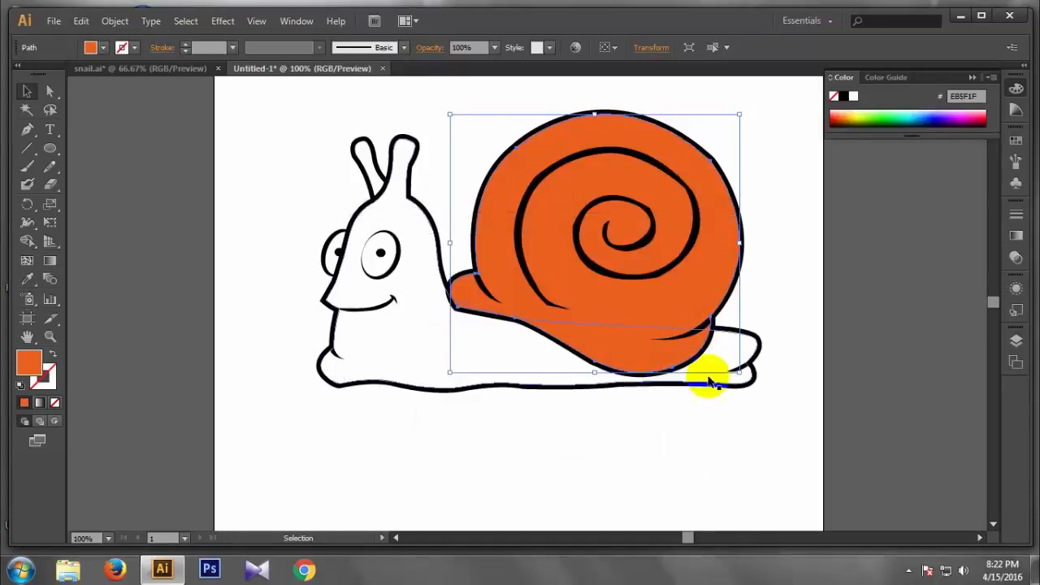
left_click(244, 360)
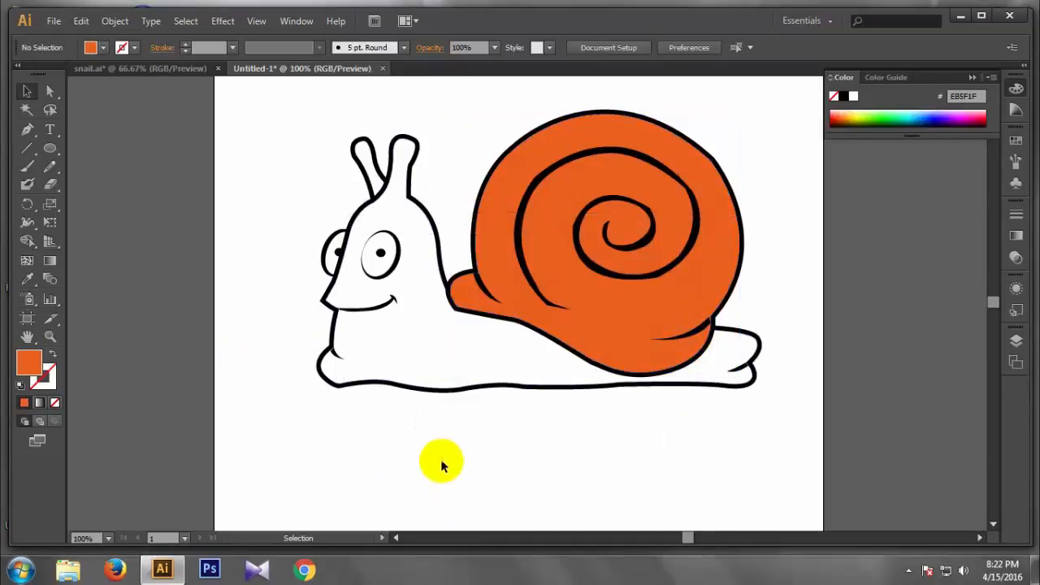
Select the new snail's white body shape and switch to the finished snail in snail.ai
left_click(433, 393)
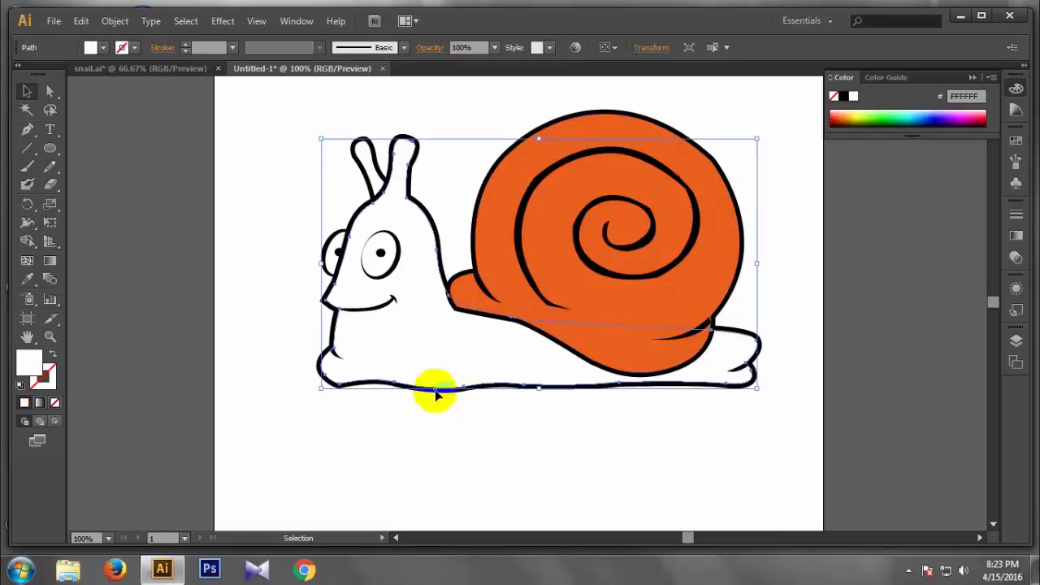
left_click(179, 69)
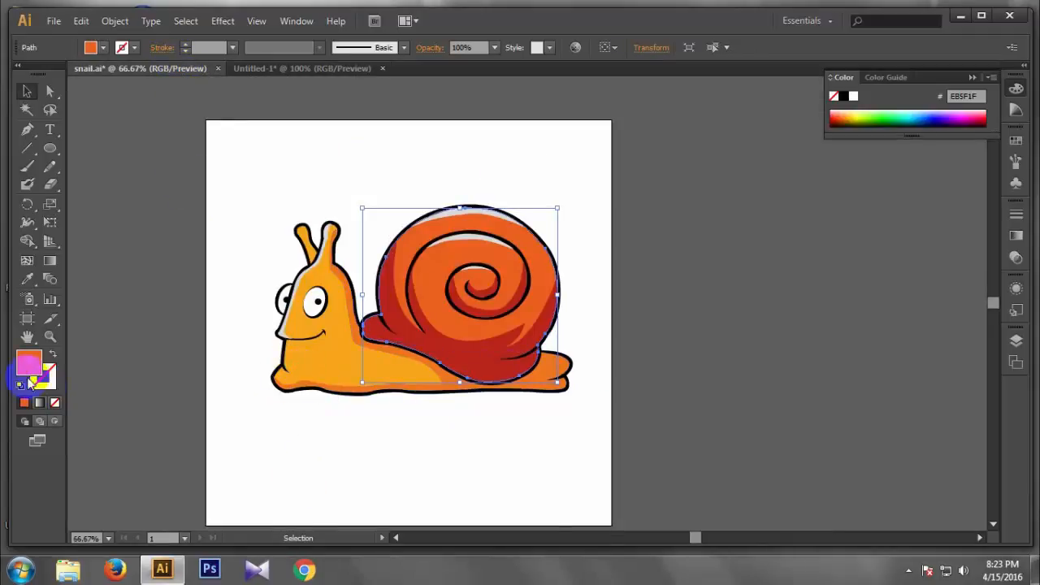
Try sampling the finished snail's body colour with the Eyedropper while its shell is selected, and undo the recolouring
left_click(27, 278)
left_click(307, 360)
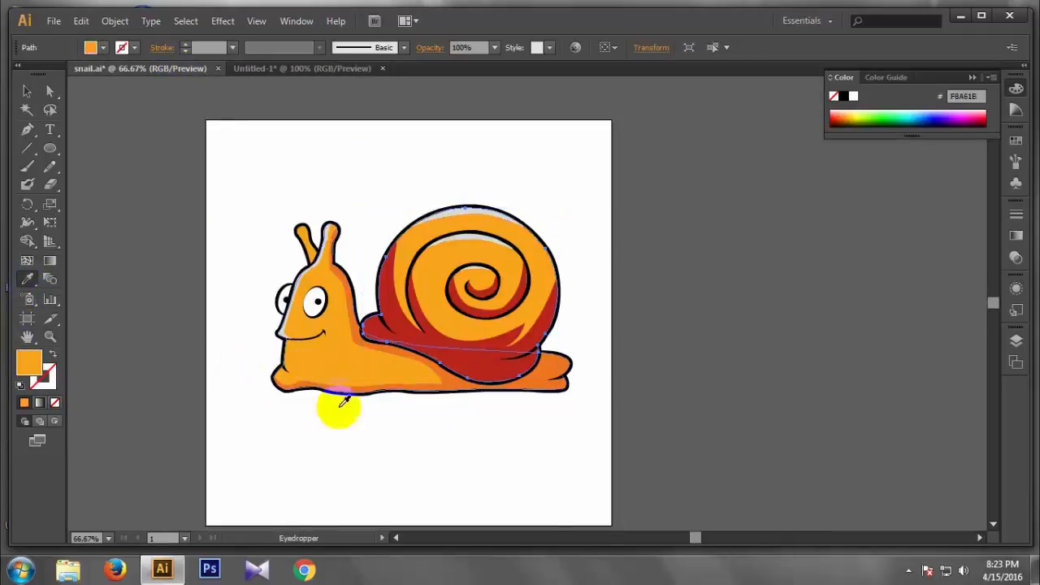
key("ctrl+z")
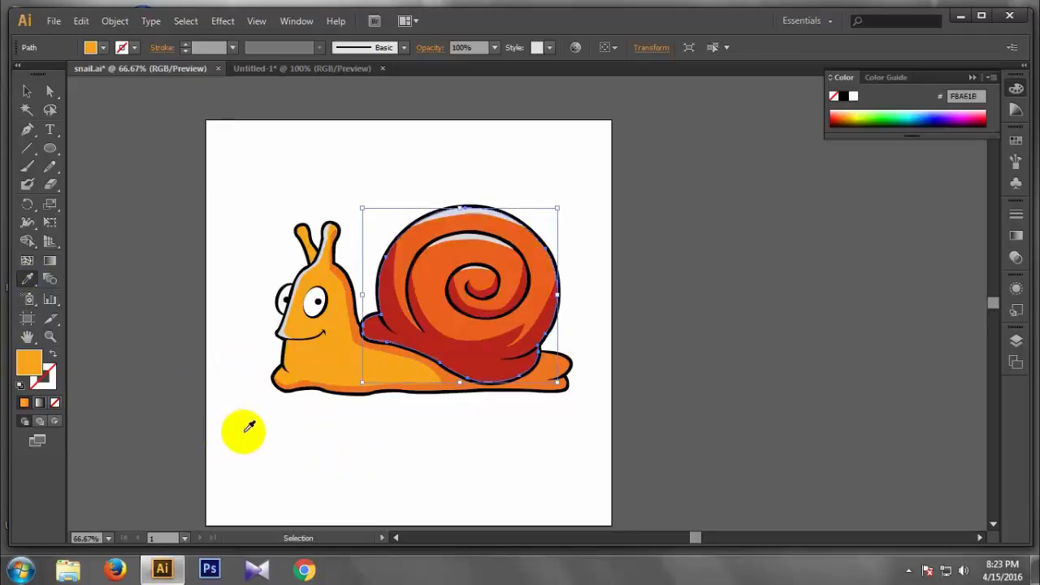
key("v")
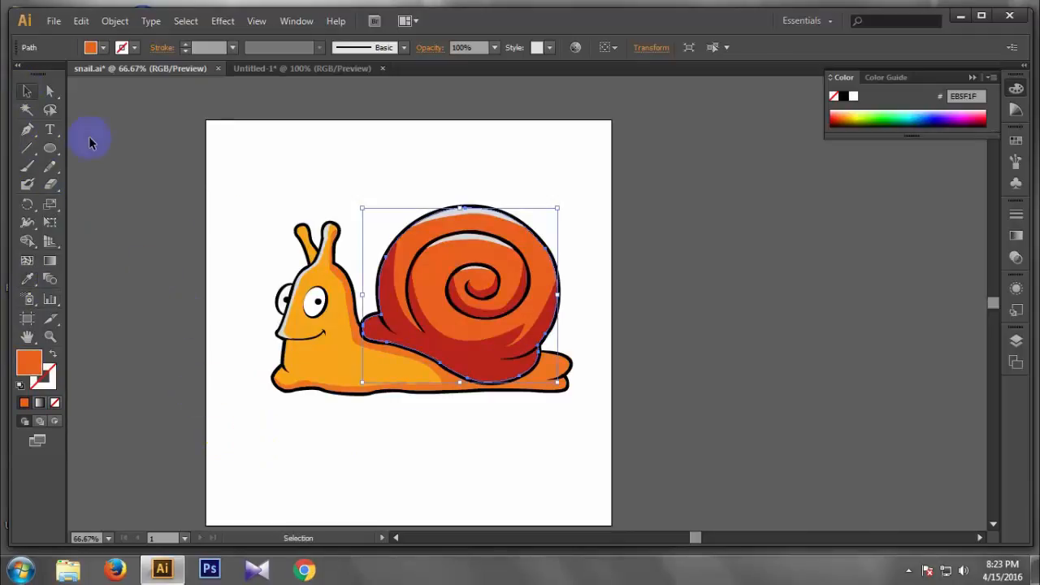
Deselect the finished snail's shell, sample its body colour with the Eyedropper, and copy the fill hex code F8A61B
left_click(225, 208)
left_click(26, 278)
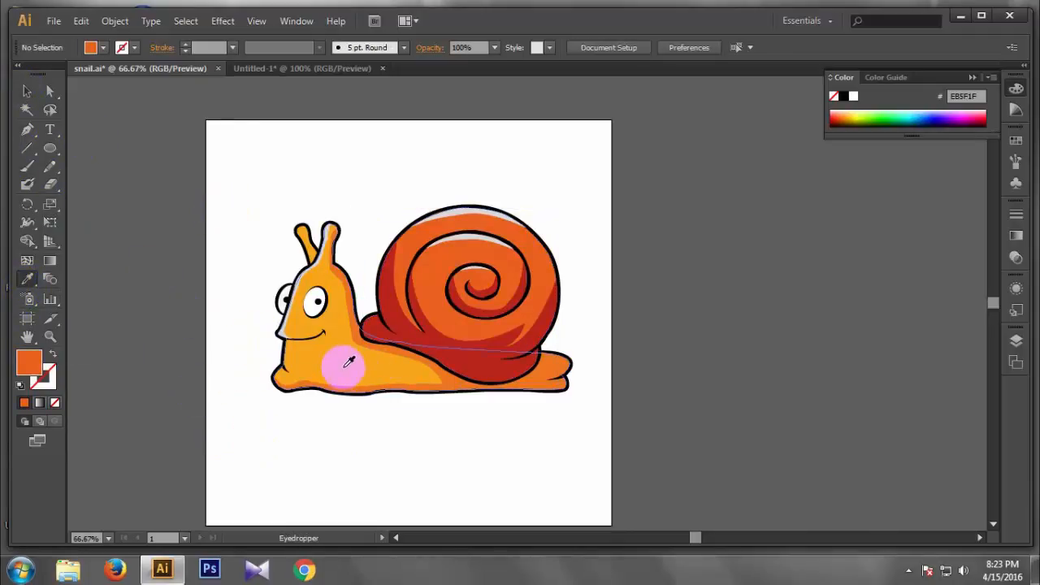
left_click(341, 360)
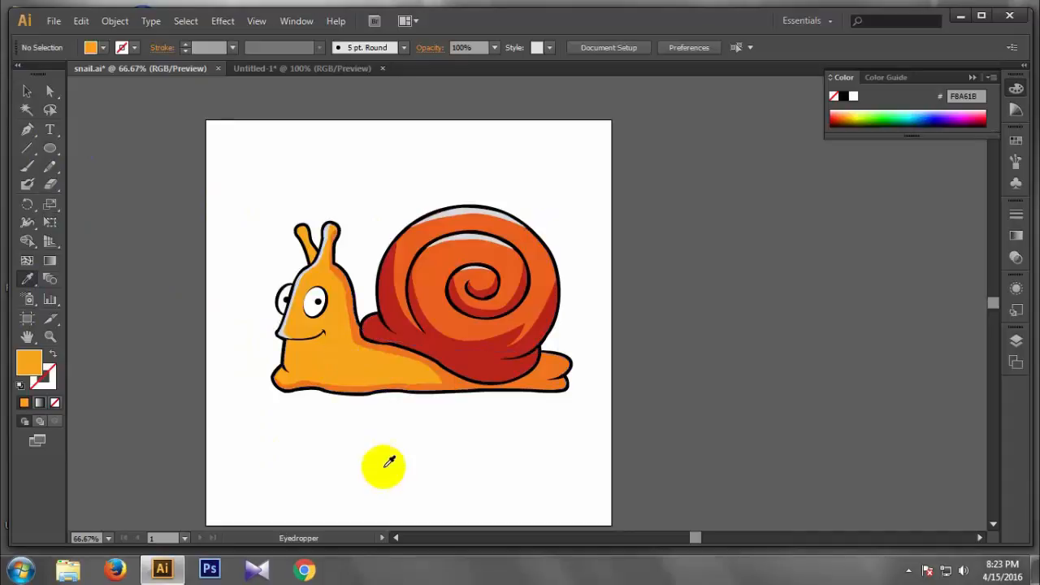
double_click(33, 362)
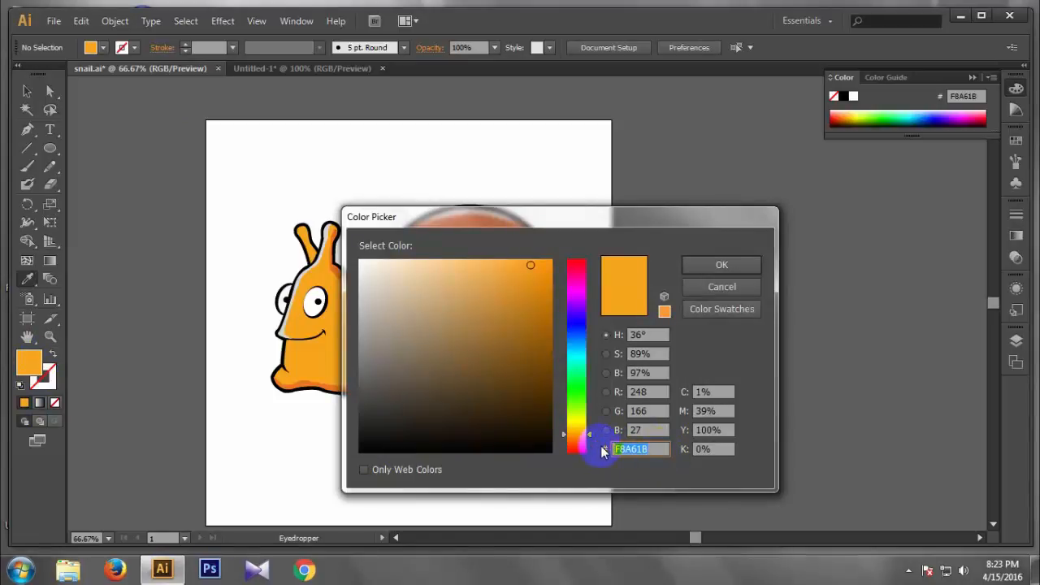
left_click(707, 265)
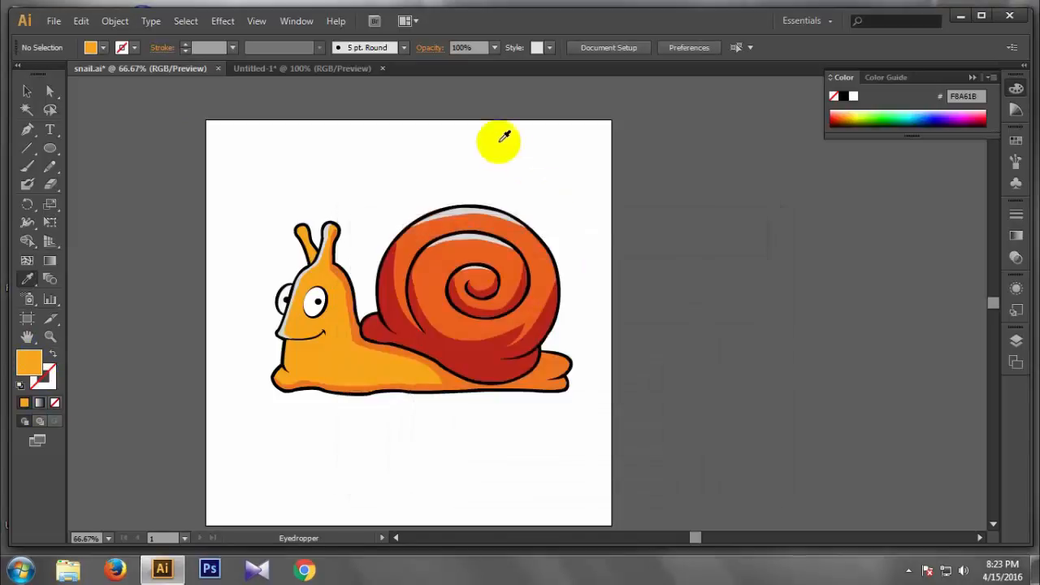
Return to the Untitled-1 document, fill the selected snail body shape with F8A61B, and deselect it
left_click(351, 70)
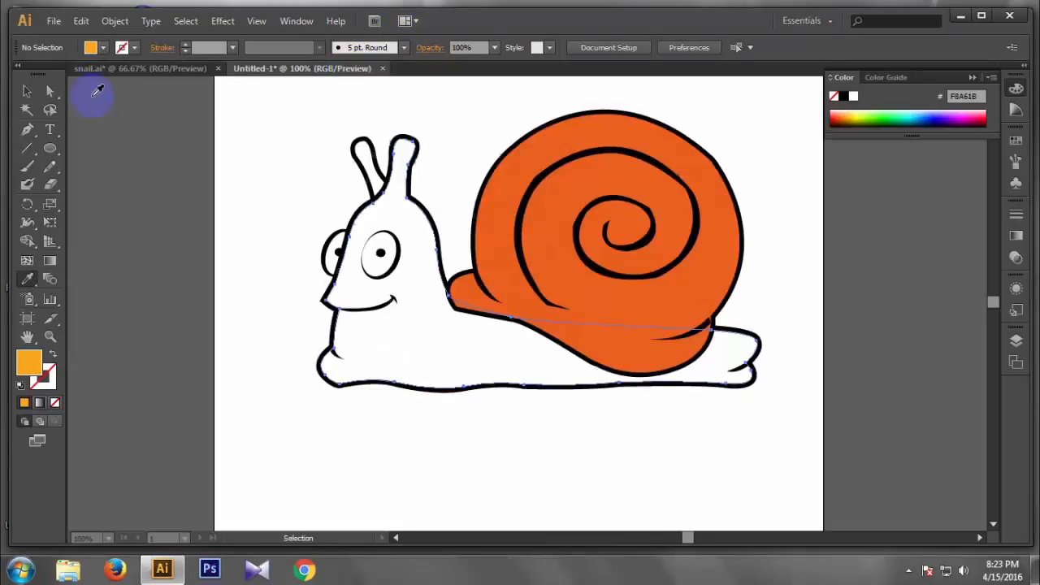
left_click(26, 91)
key("ctrl+a")
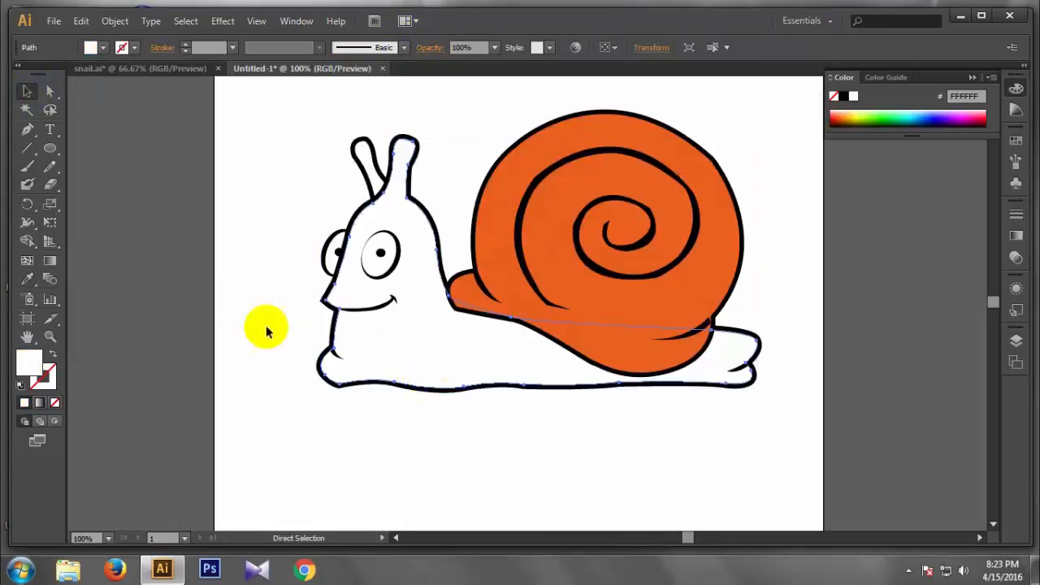
double_click(31, 364)
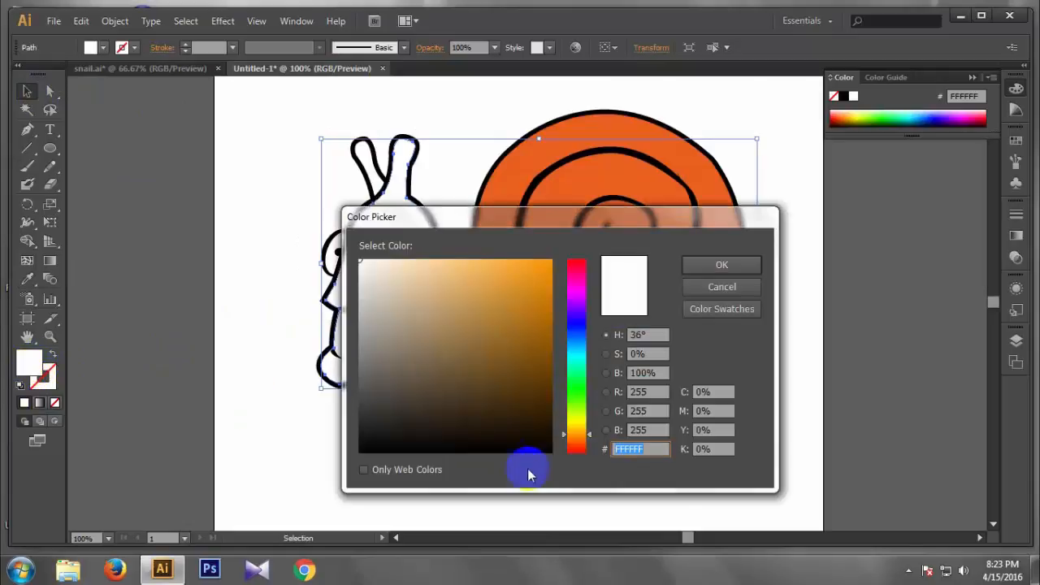
left_click(696, 265)
left_click(459, 454)
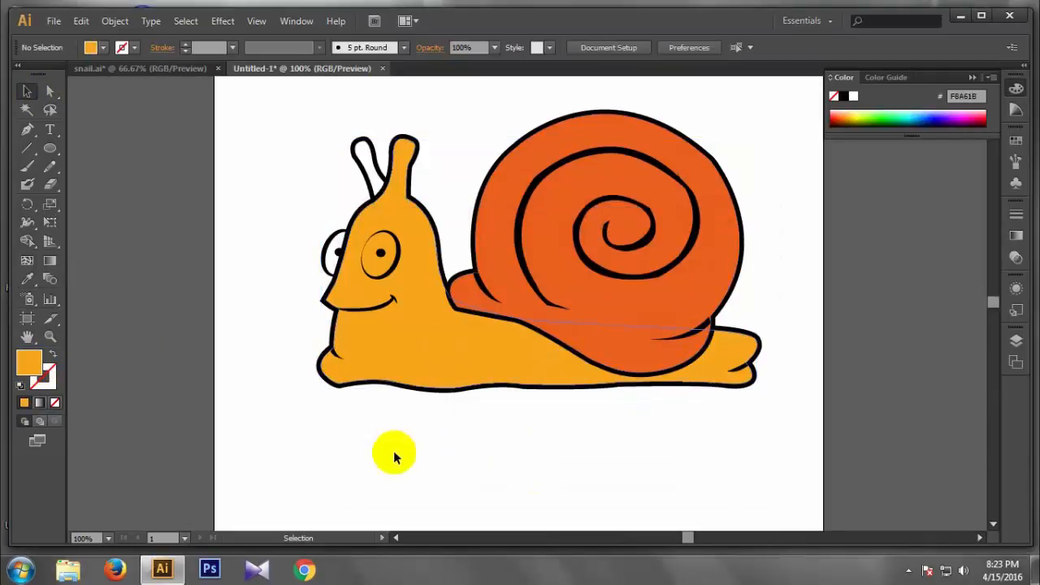
Fill the snail's near eye with white, FFFFFF, keeping its black outline, and deselect it
left_click(400, 296)
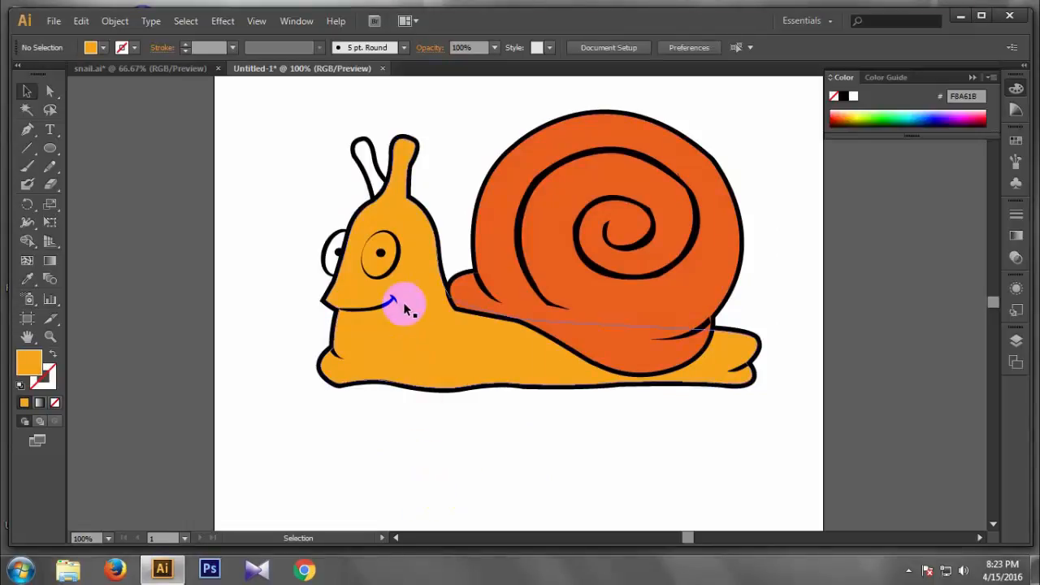
double_click(39, 360)
left_click_drag(381, 286, 360, 258)
left_click(722, 265)
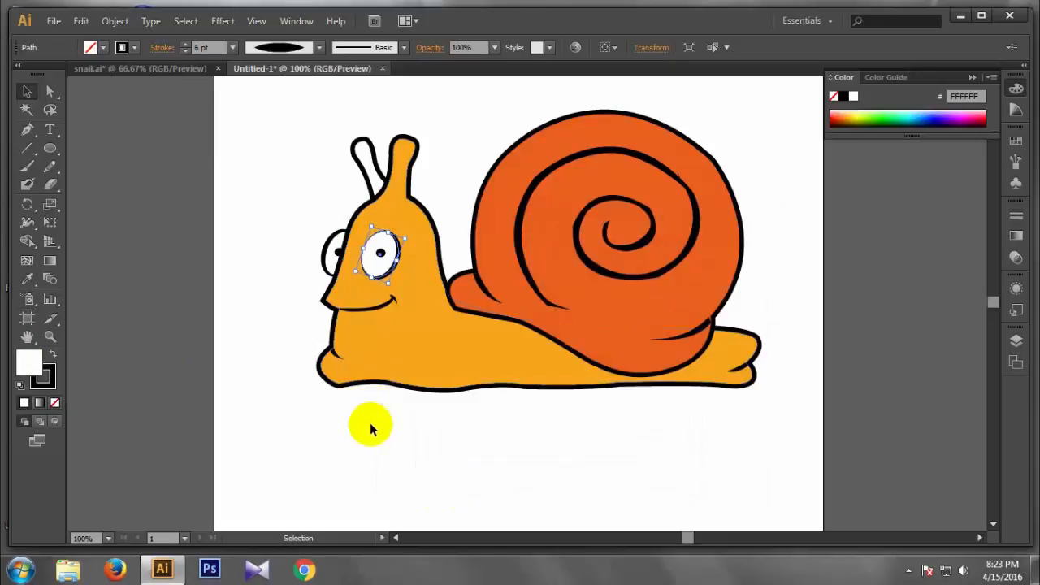
left_click(362, 414)
Fill the snail's far eye, partly hidden behind the head, with white and deselect it
left_click(330, 261)
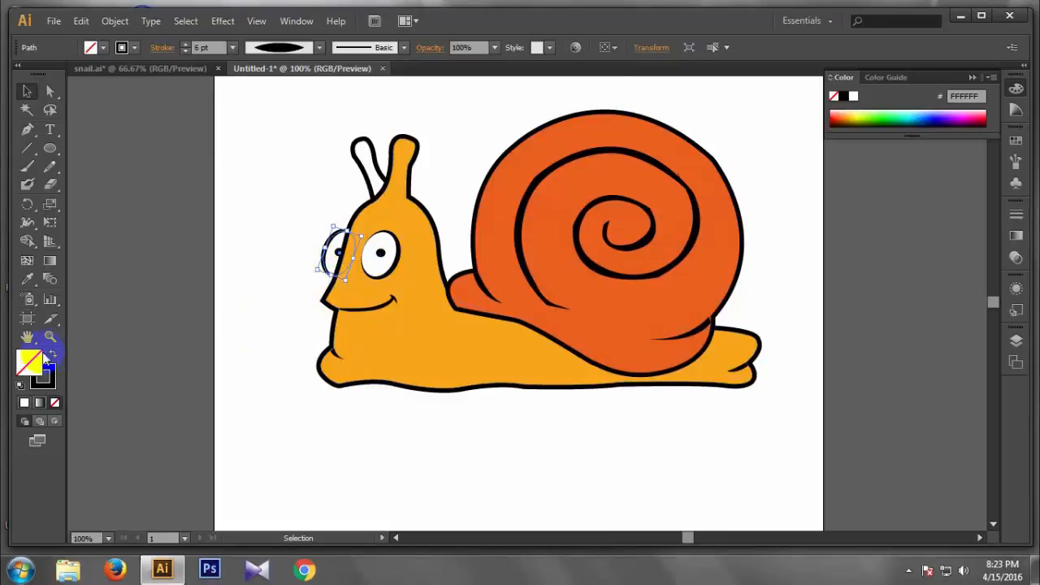
double_click(43, 363)
mouse_move(382, 297)
left_mouse_down()
mouse_move(376, 267)
mouse_move(346, 247)
left_mouse_up()
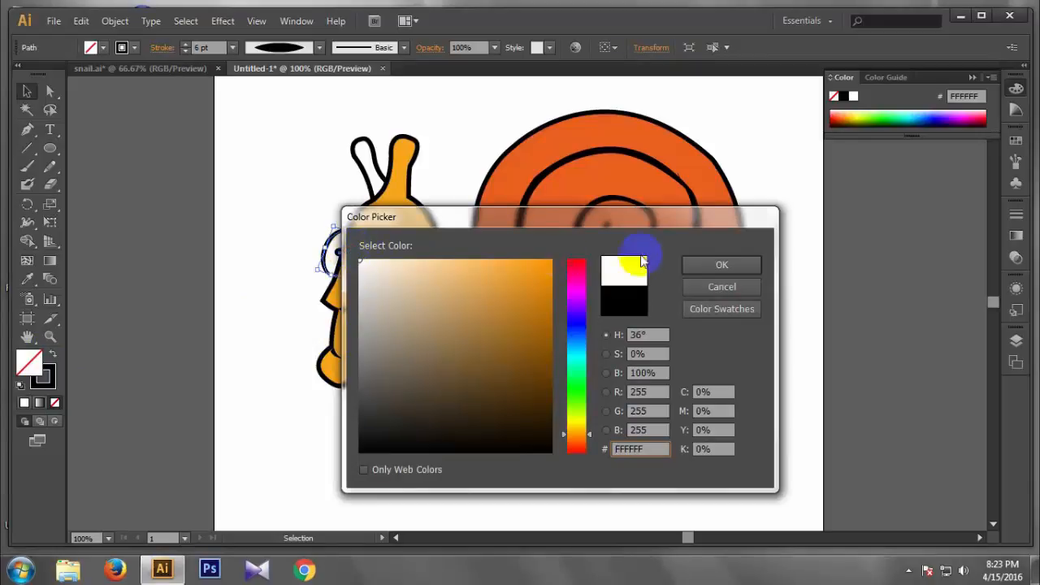
left_click(711, 266)
left_click(404, 483)
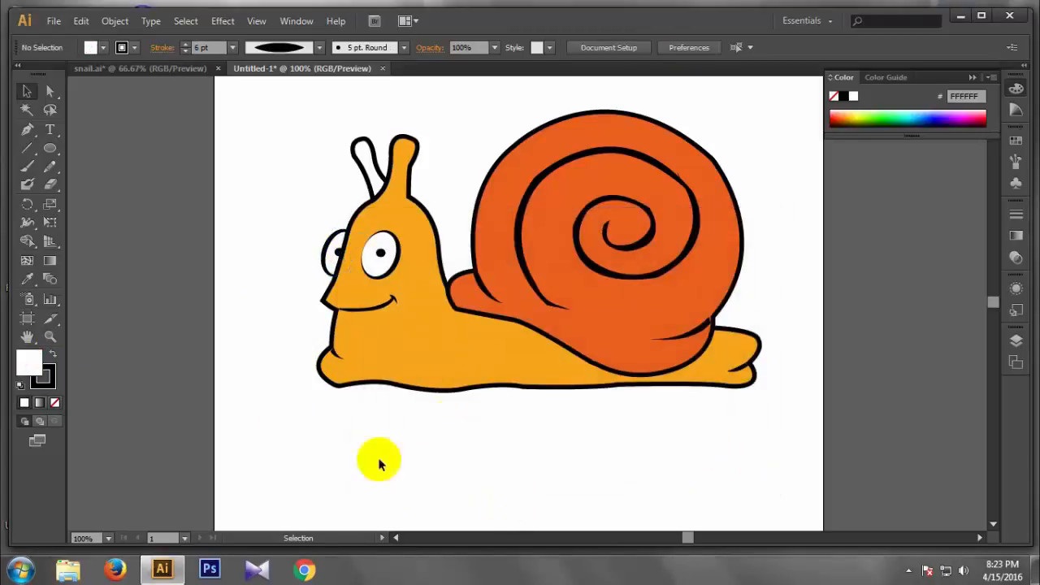
Select the unfilled rear antenna and colour it with the body's orange-yellow using the Eyedropper
left_click(377, 167)
double_click(30, 367)
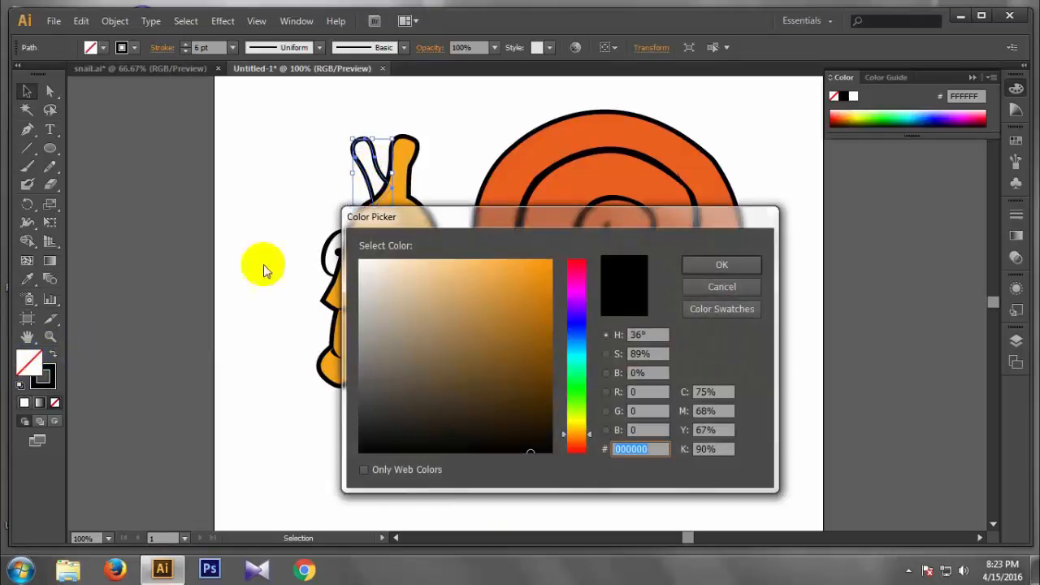
left_click(722, 289)
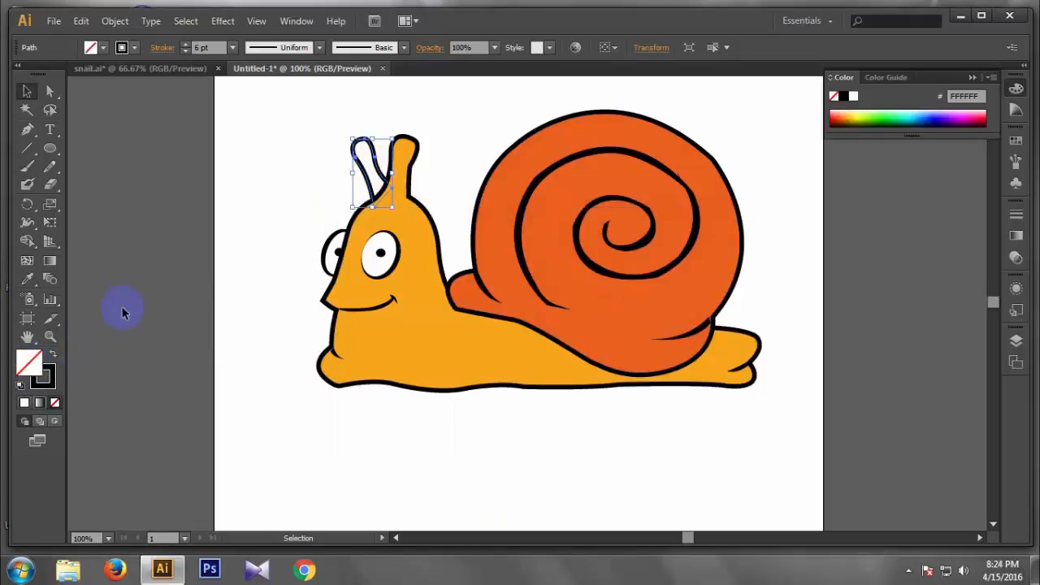
left_click(28, 282)
left_click(427, 289)
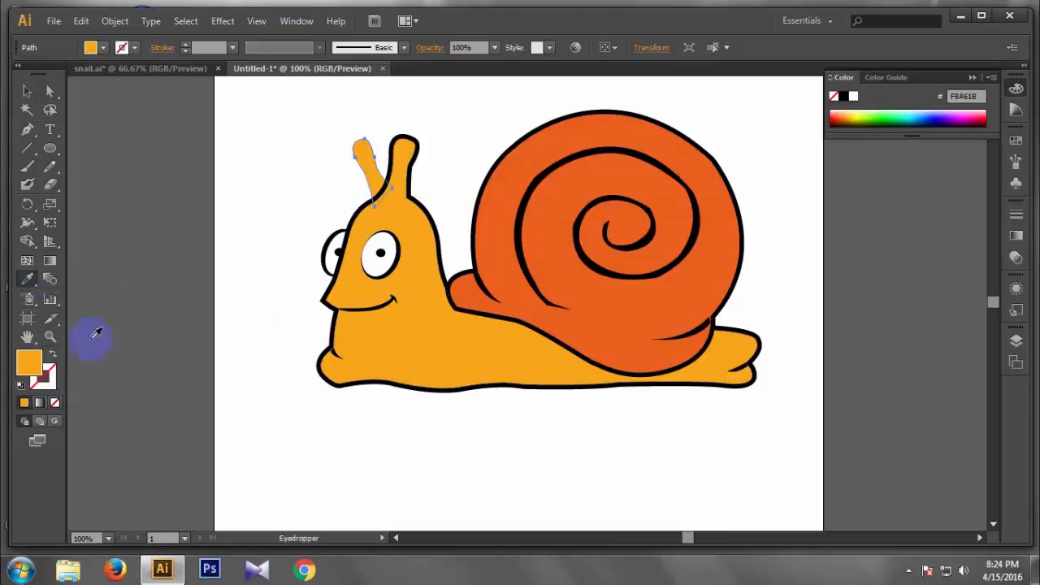
Restore the rear antenna's outline with a black 6 pt stroke and deselect it
double_click(52, 372)
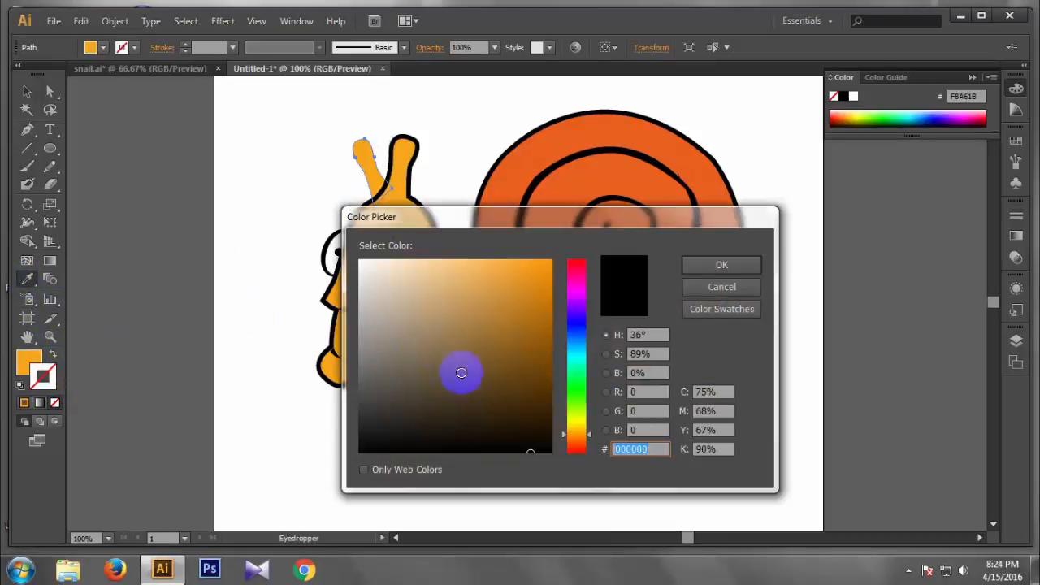
left_click(699, 265)
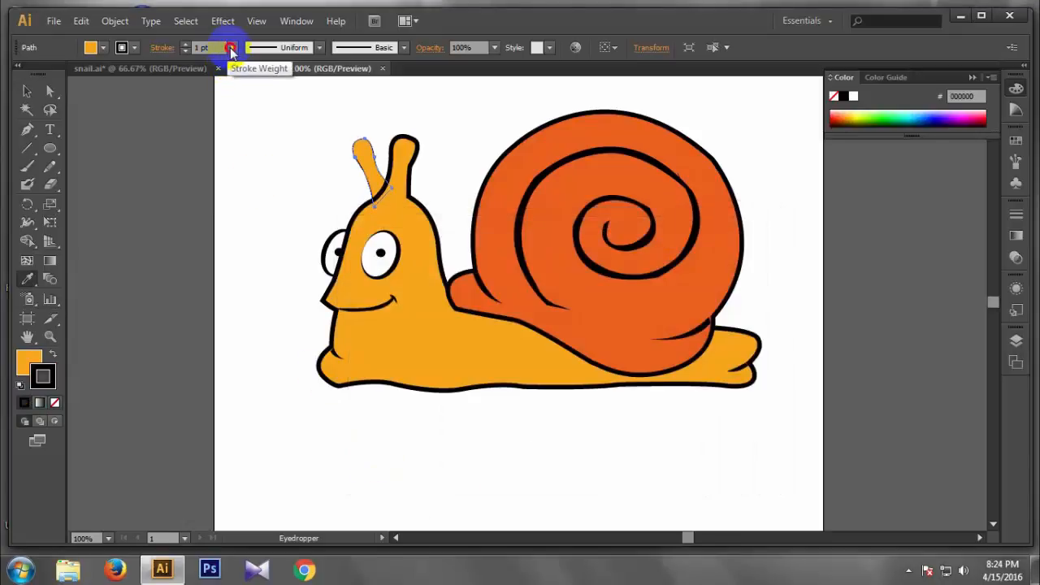
left_click(231, 48)
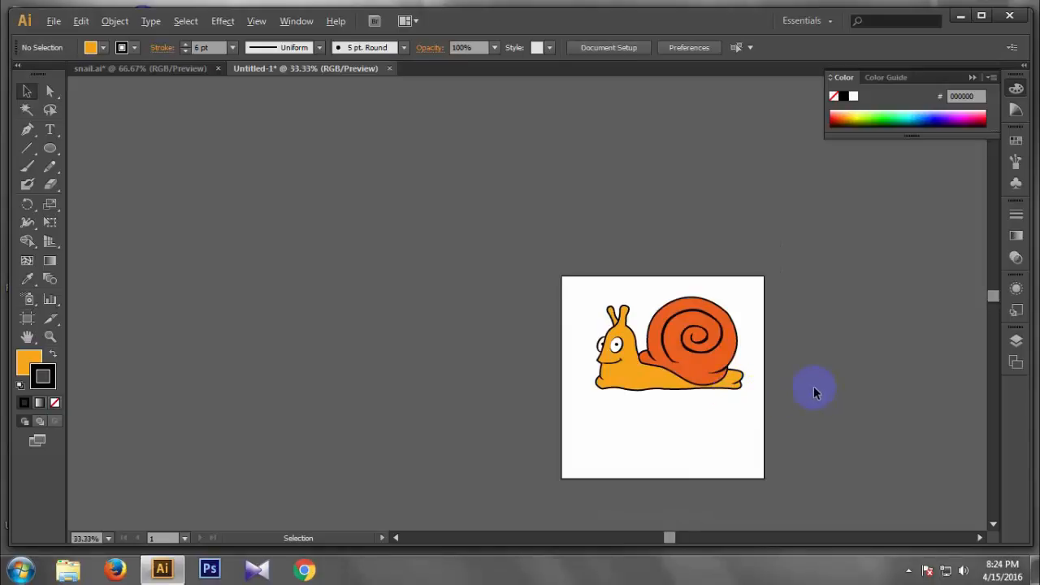
Nudge the black crease line near the shell's lower rear edge slightly up and right to meet the outline
scroll(812, 390, "up", 3)
scroll(799, 394, "down", 1)
scroll(798, 394, "up", 2)
scroll(792, 398, "down", 4)
scroll(788, 396, "up", 1)
scroll(788, 403, "up", 2)
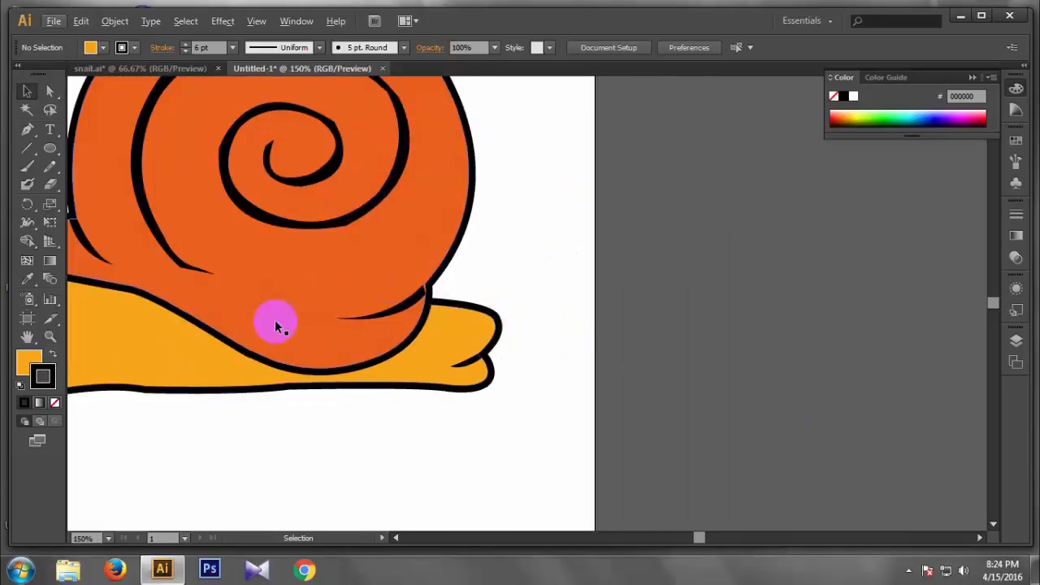
left_click(400, 315)
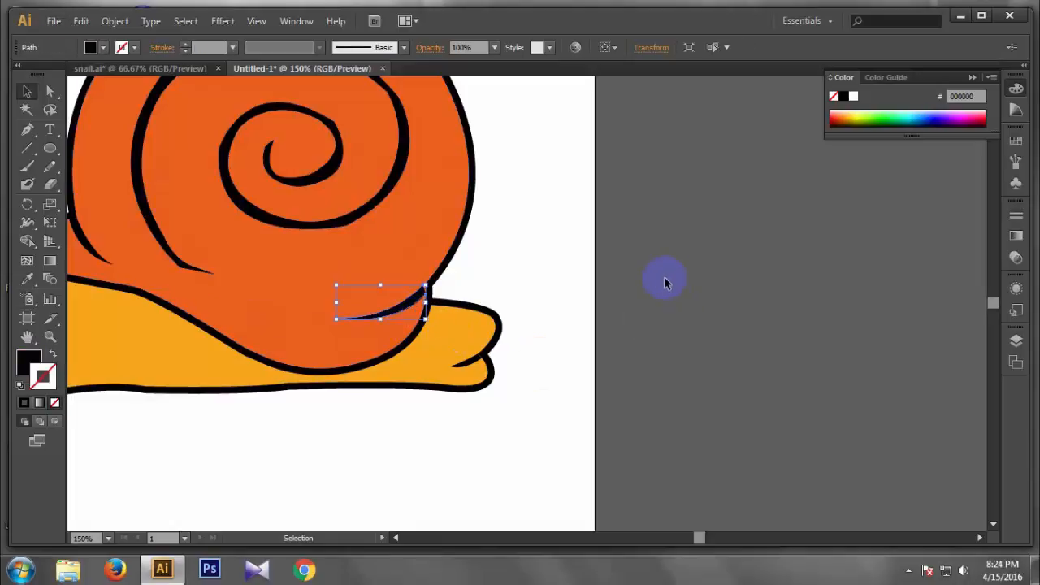
key("Up")
key("Right")
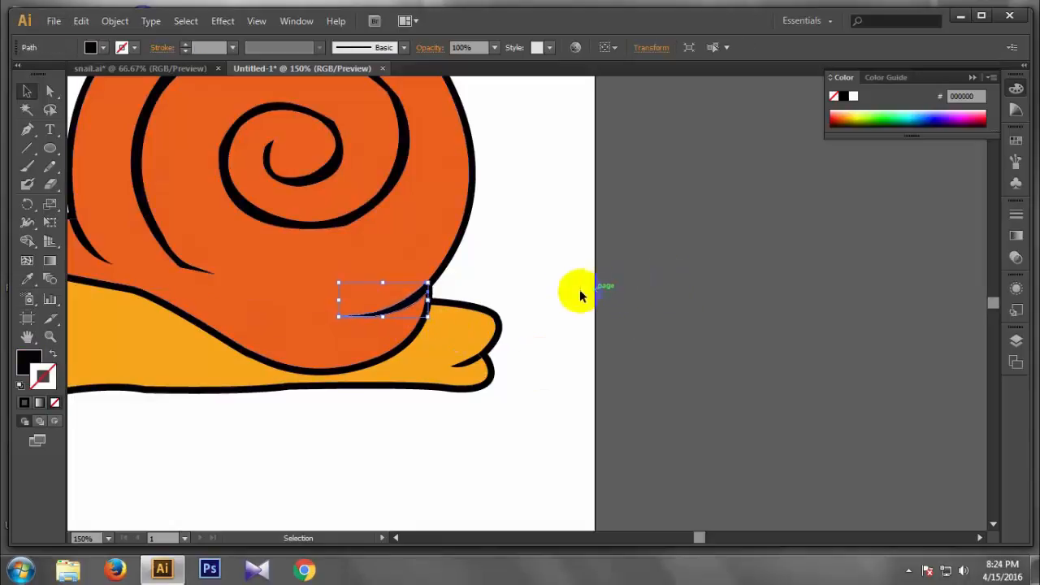
left_click(556, 280)
Nudge the small black crease line on the tail slightly up and right into the notch of the outline
left_click(417, 297)
left_click(466, 359)
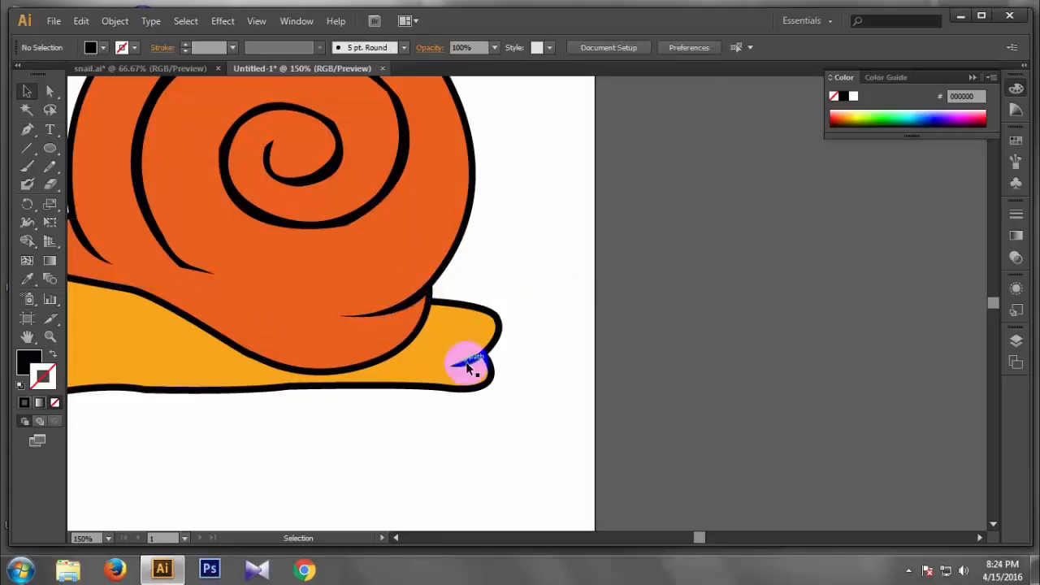
left_click(536, 365)
left_click(470, 363)
left_click(534, 362)
left_click(526, 388)
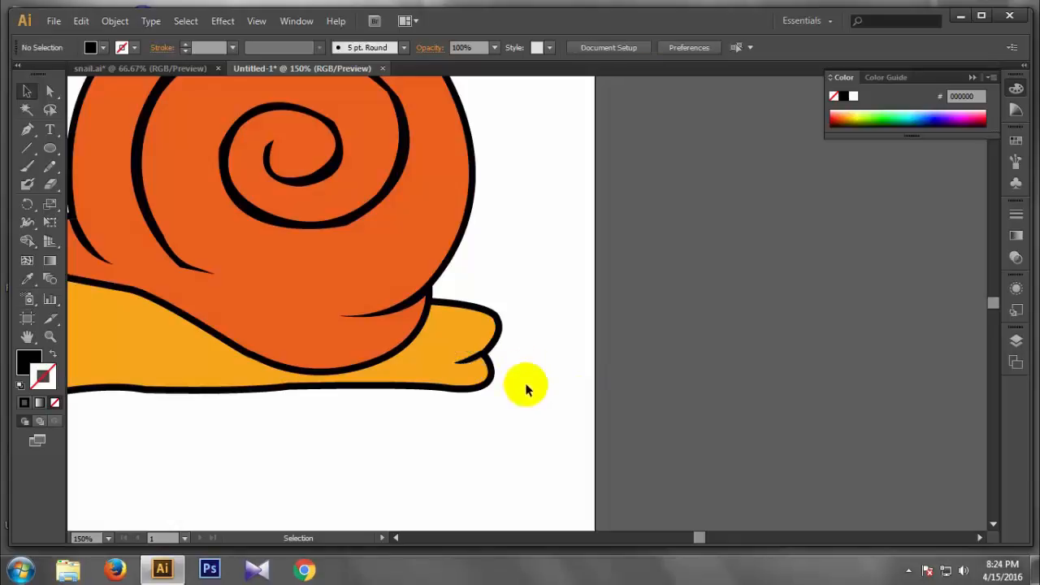
Check the mouth line's join, and move the small crease below the chin slightly up to meet the body outline
left_click_drag(79, 383, 631, 509)
left_click_drag(561, 461, 554, 388)
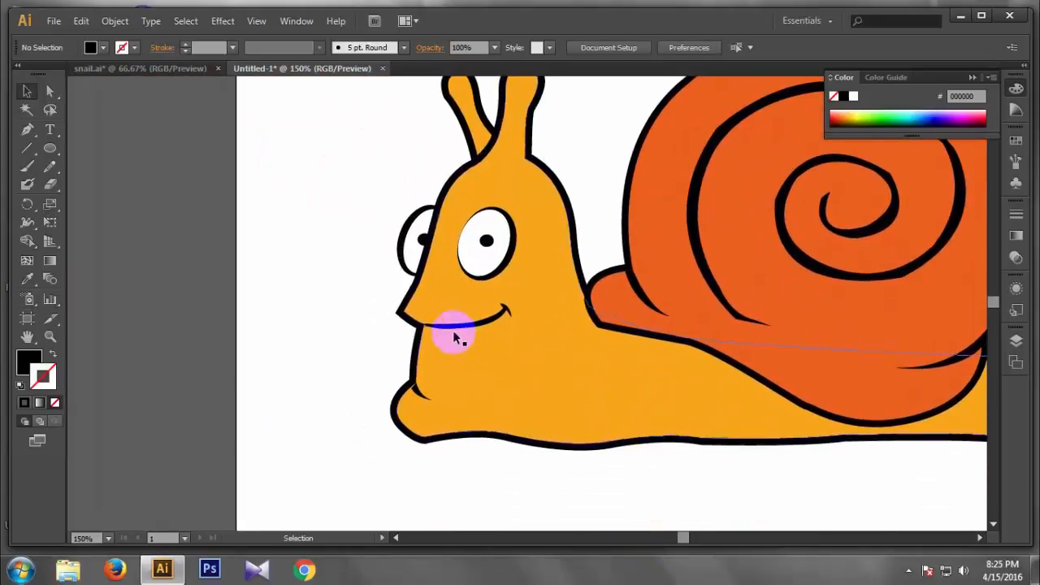
left_click(454, 330)
scroll(477, 377, "up", 1)
left_click(339, 308)
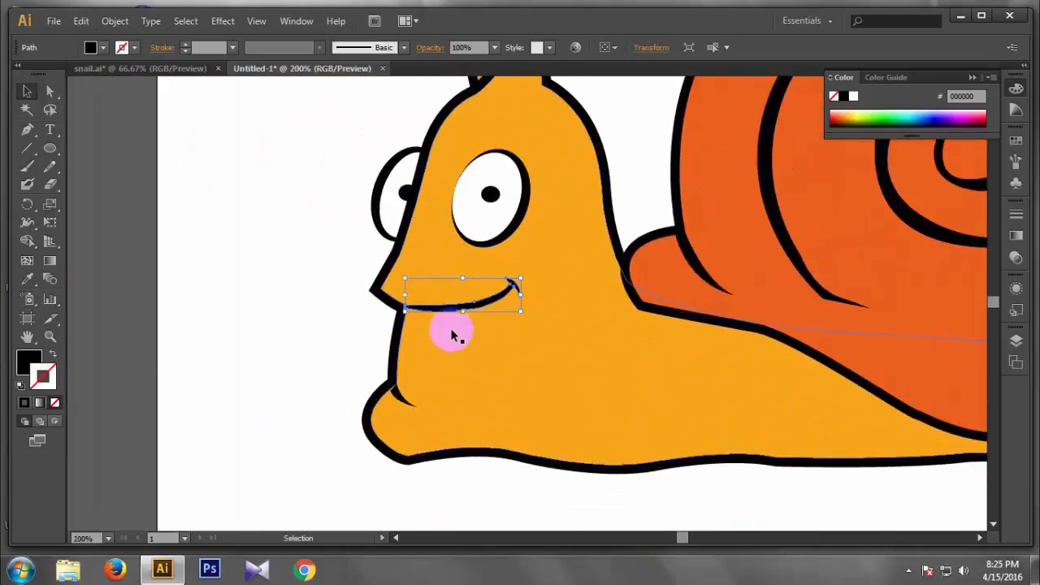
left_click_drag(413, 405, 411, 401)
left_click(676, 427)
Look over the coloured snail as a whole, and examine the dark red shell shading on the finished snail in snail.ai
scroll(677, 428, "down", 2)
left_click(705, 288)
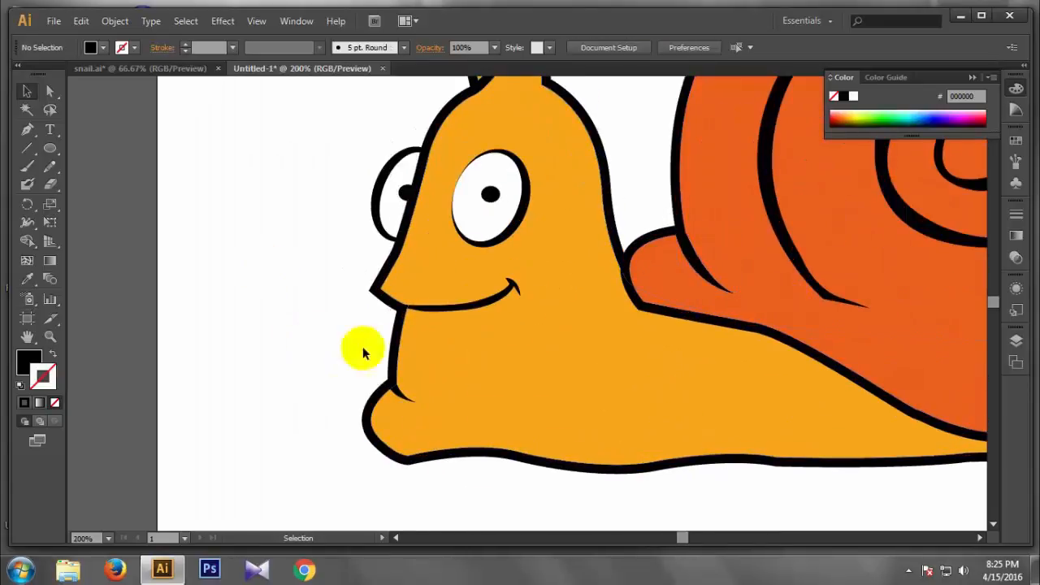
left_click(334, 288)
scroll(731, 374, "down", 3)
scroll(996, 388, "up", 2)
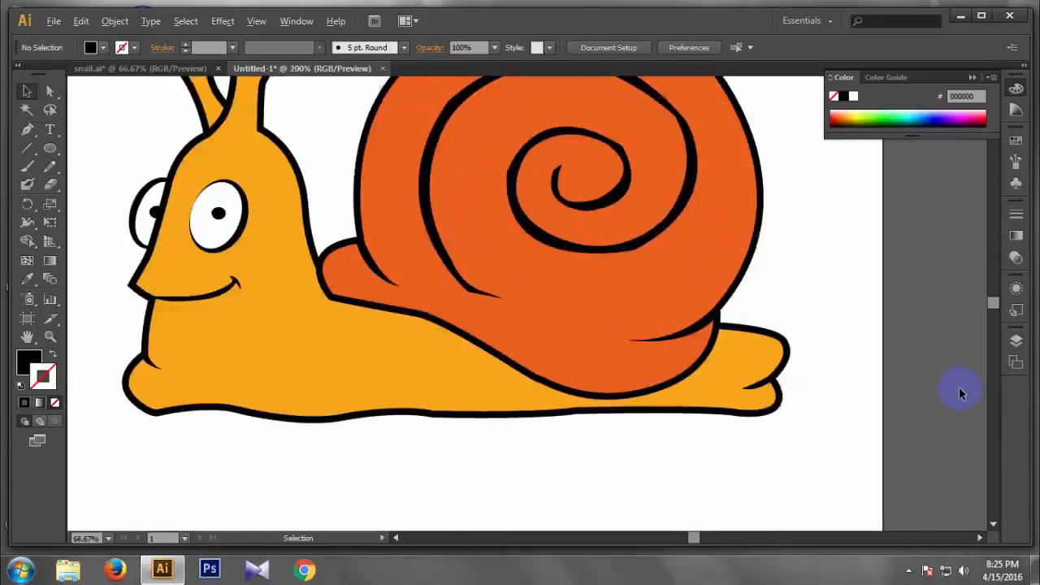
scroll(958, 388, "down", 1)
key("ctrl")
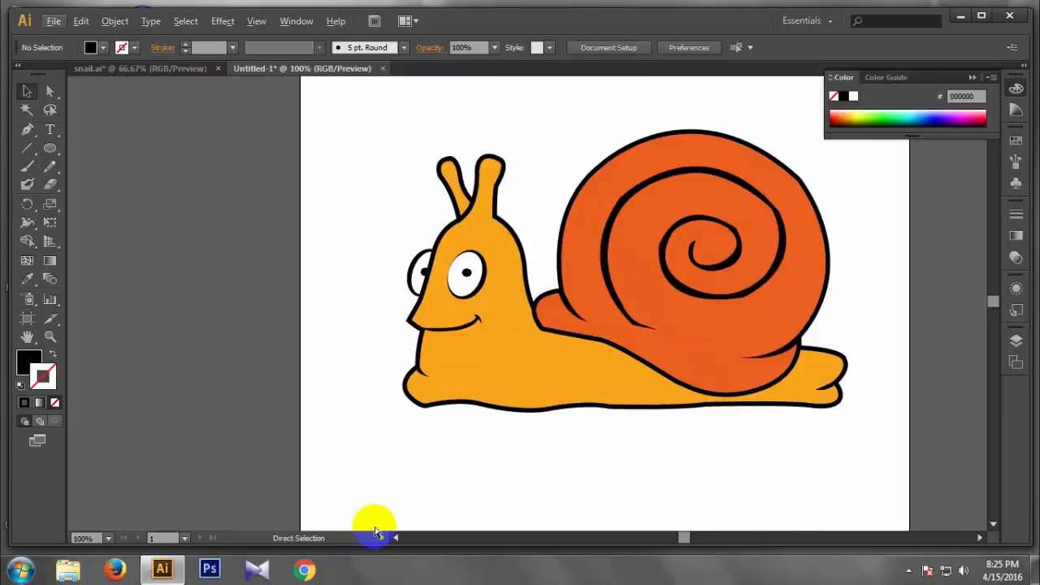
key("ctrl+Tab")
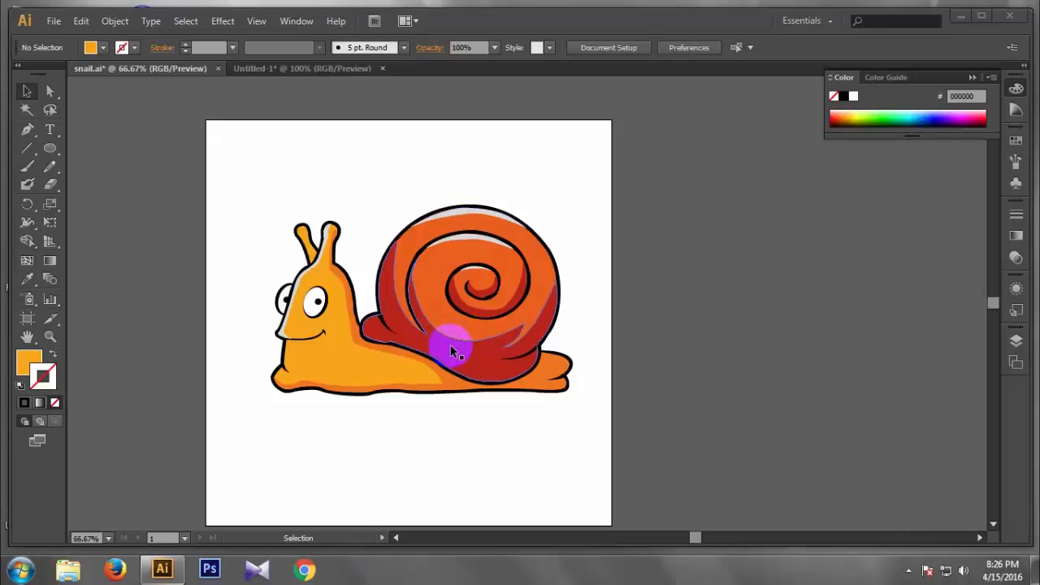
left_click_drag(480, 307, 480, 294)
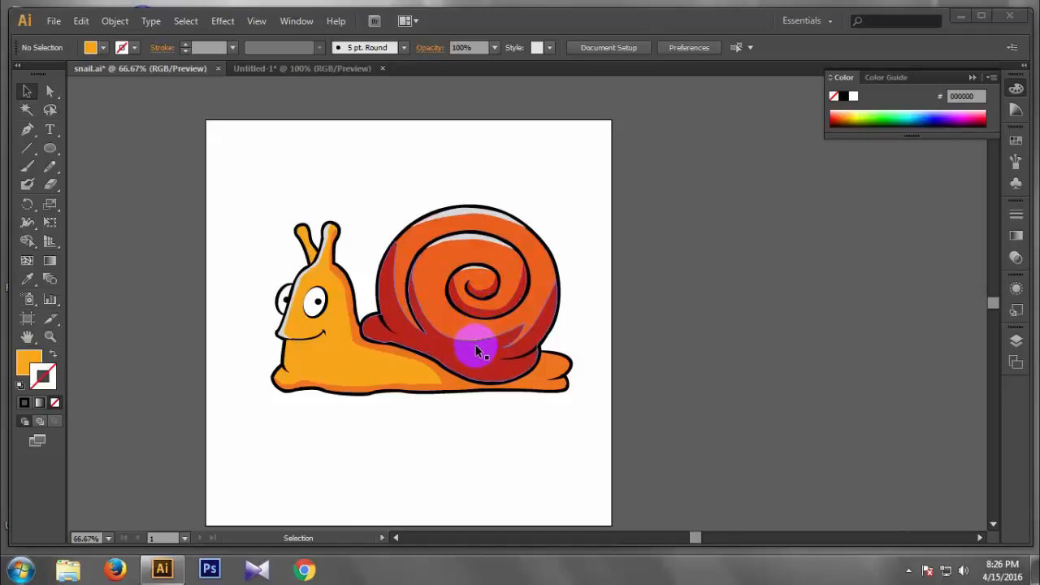
Return to Untitled-1 and set the Pen tool to no fill with a magenta F90BF9 stroke for drawing on the shell
left_click(357, 69)
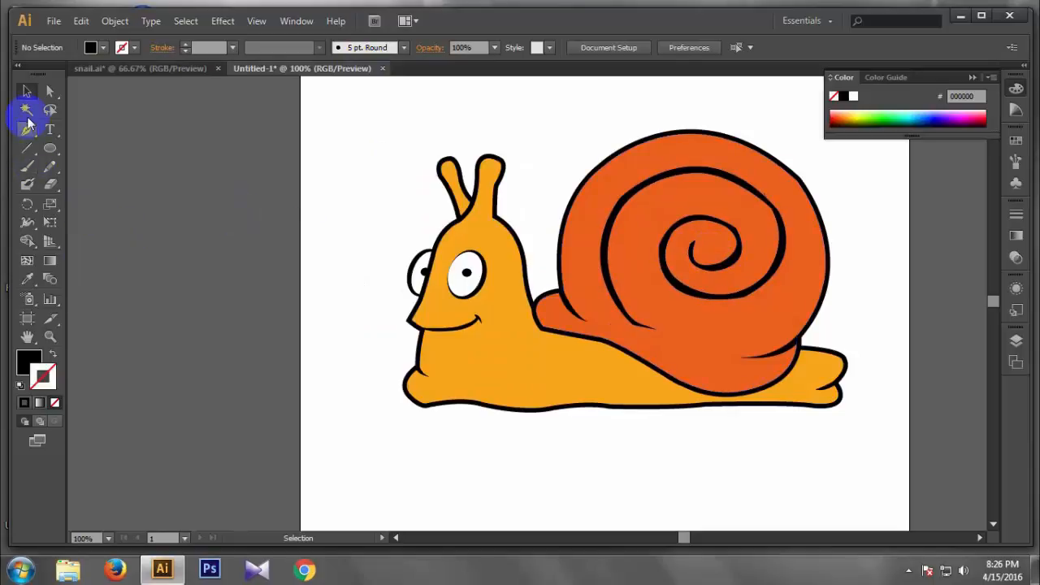
double_click(49, 376)
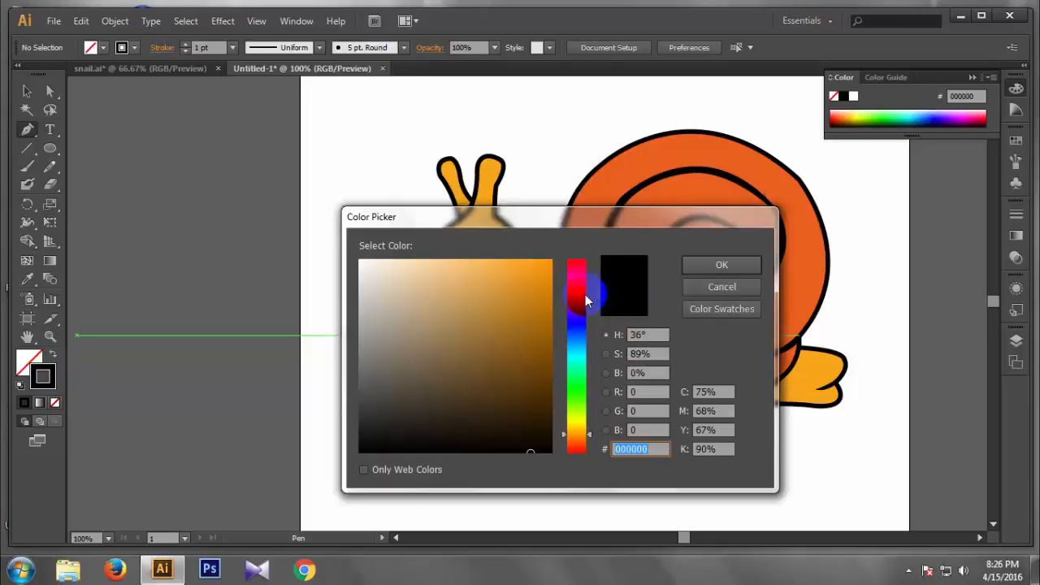
left_click_drag(587, 301, 585, 291)
left_click(544, 264)
left_click(717, 264)
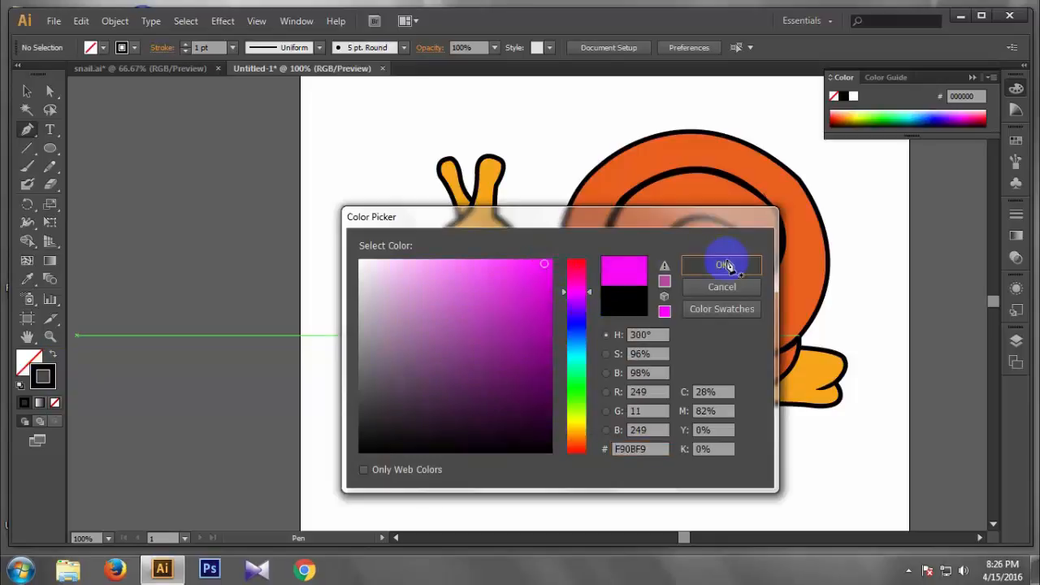
scroll(777, 336, "up", 2, "alt")
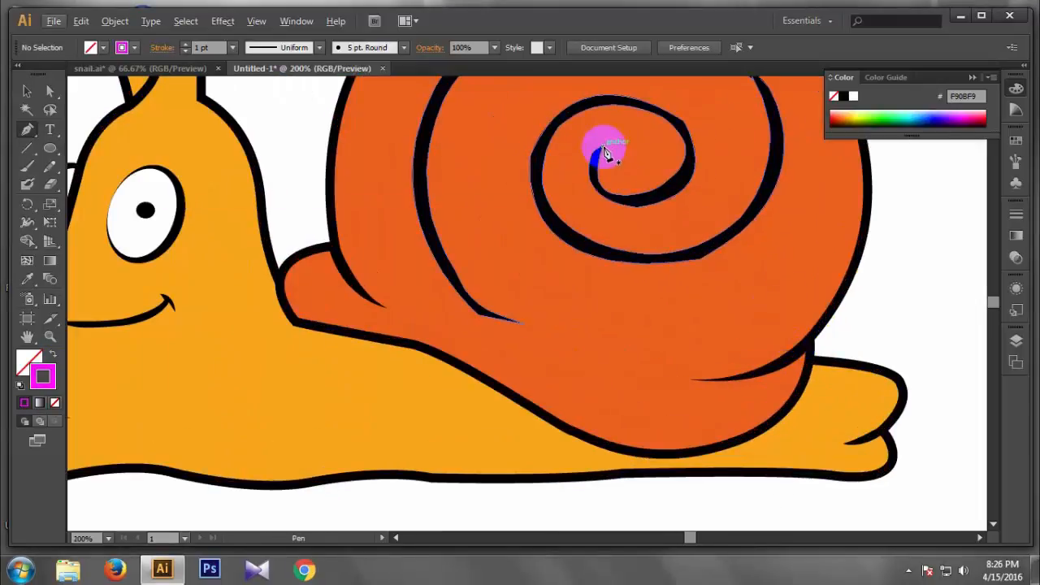
Draw a closed crescent shading shape along the lower inside edge of the shell's innermost spiral curl
left_click(602, 147)
left_click_drag(612, 190, 684, 115)
left_click(676, 167)
left_click(684, 142)
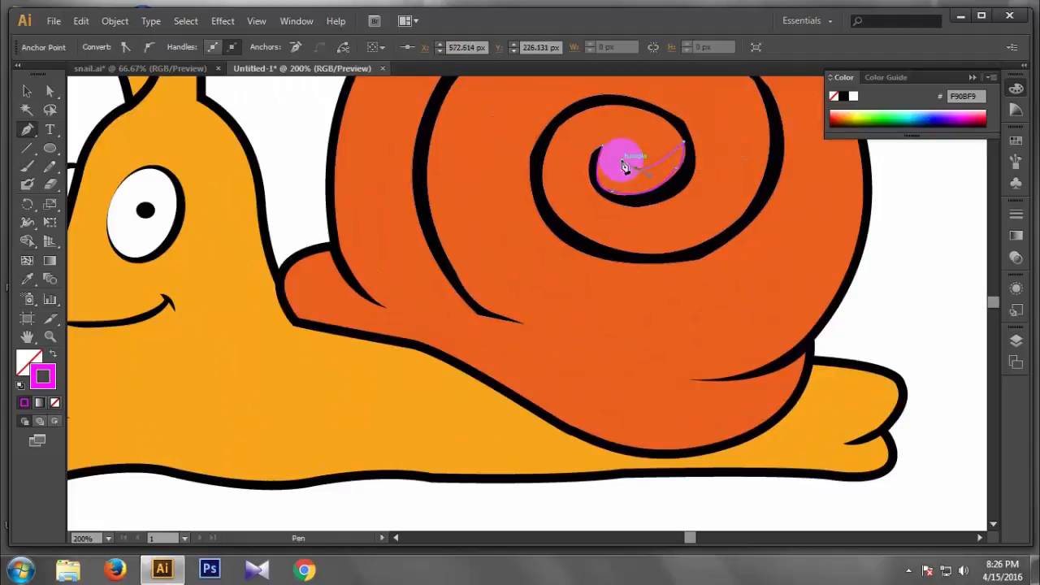
left_click_drag(603, 148, 606, 154)
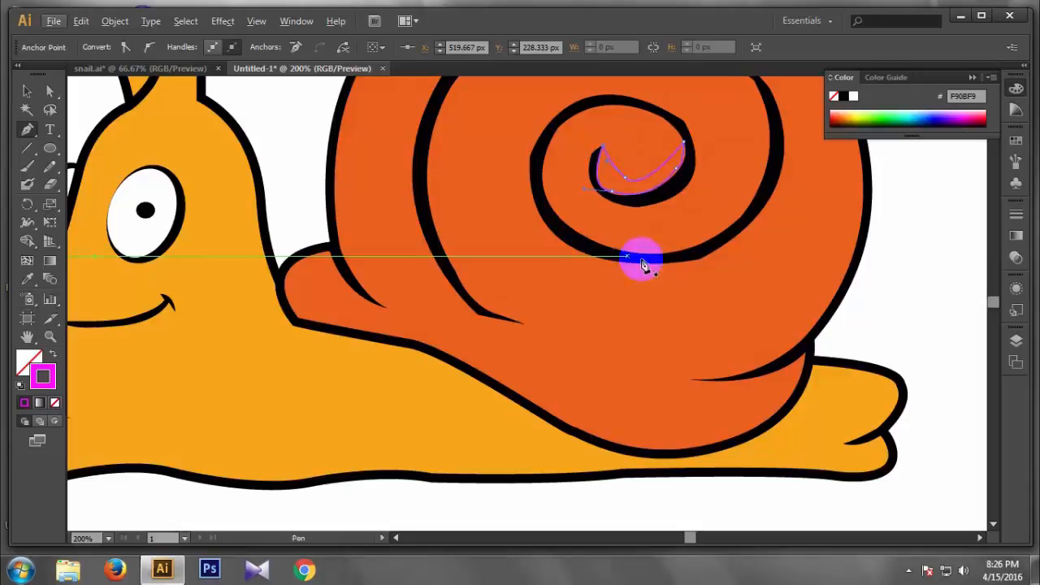
Draw a second closed crescent along the lower inside edge of the next spiral turn outward
left_click(542, 188)
left_click_drag(695, 243, 769, 179)
left_click(696, 244)
left_click(751, 202)
left_click_drag(636, 231, 612, 218)
left_click(637, 231)
left_click_drag(542, 189, 533, 176)
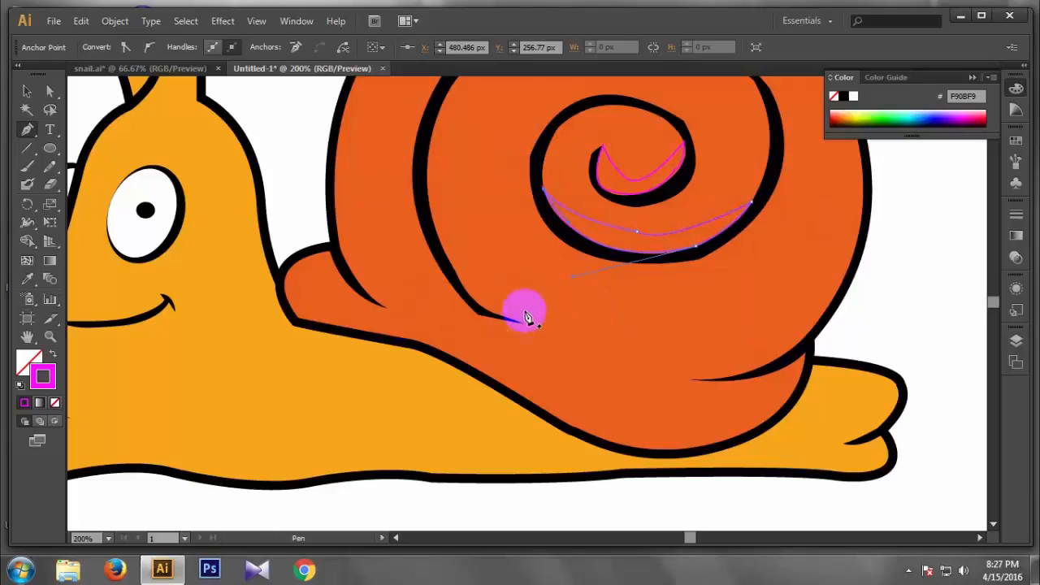
Start the large lower-shell shading outline, curving from the outer spiral's inner left edge through a pointed notch to the shell's right edge
key("ctrl+minus")
left_click(459, 183)
key("ctrl+z")
left_click(457, 190)
left_click_drag(587, 311, 672, 324)
key("ctrl+z")
left_click_drag(601, 302, 693, 313)
left_click(725, 264)
left_click_drag(770, 270, 792, 246)
left_click(771, 269)
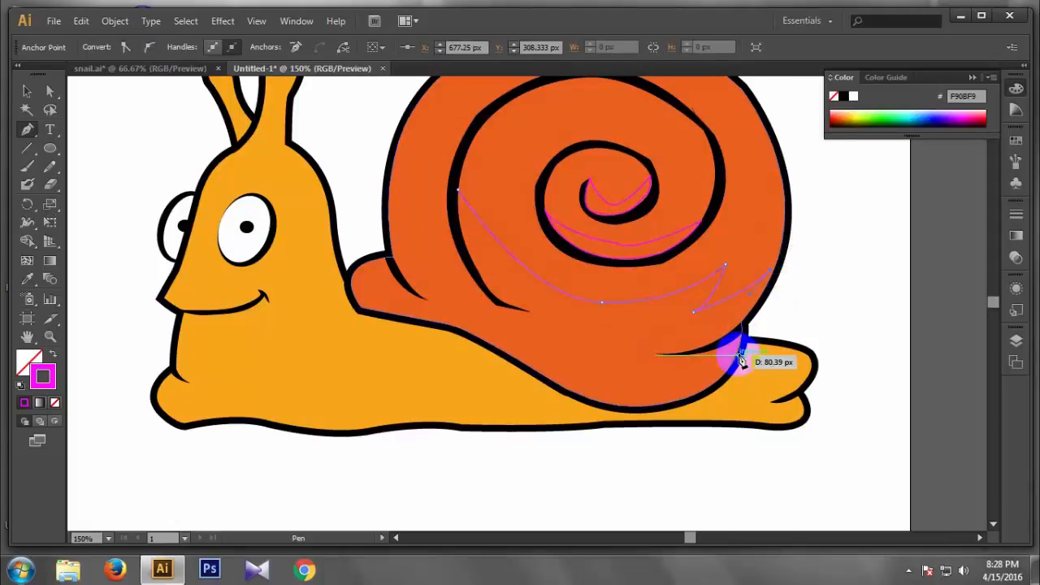
Continue the shading outline down the shell's right edge, along its base and around the small front lobe
left_click(740, 329)
key("ctrl+z")
left_click_drag(737, 321, 722, 359)
left_click_drag(464, 344, 369, 325)
left_click_drag(359, 307, 388, 259)
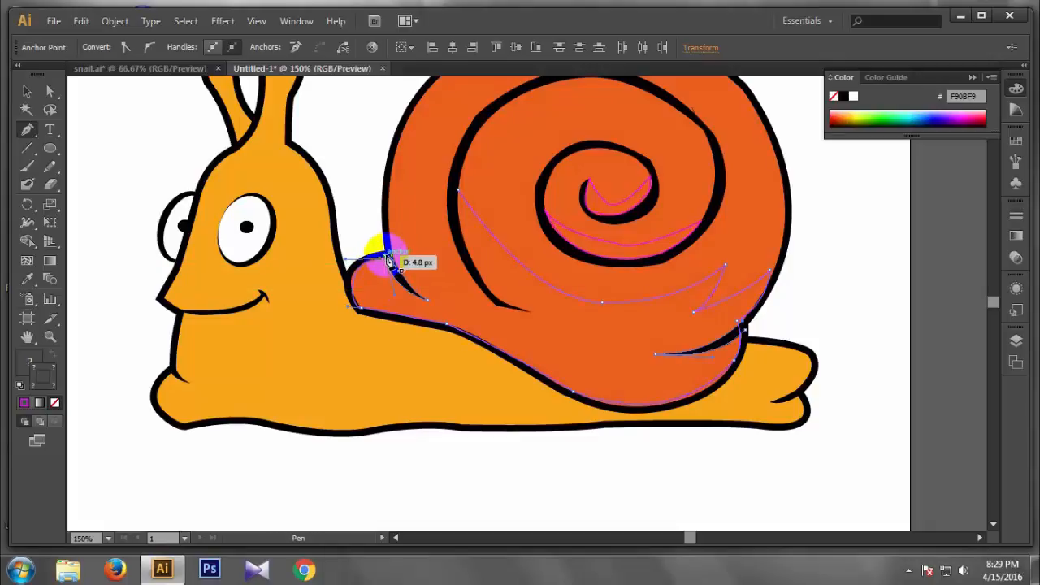
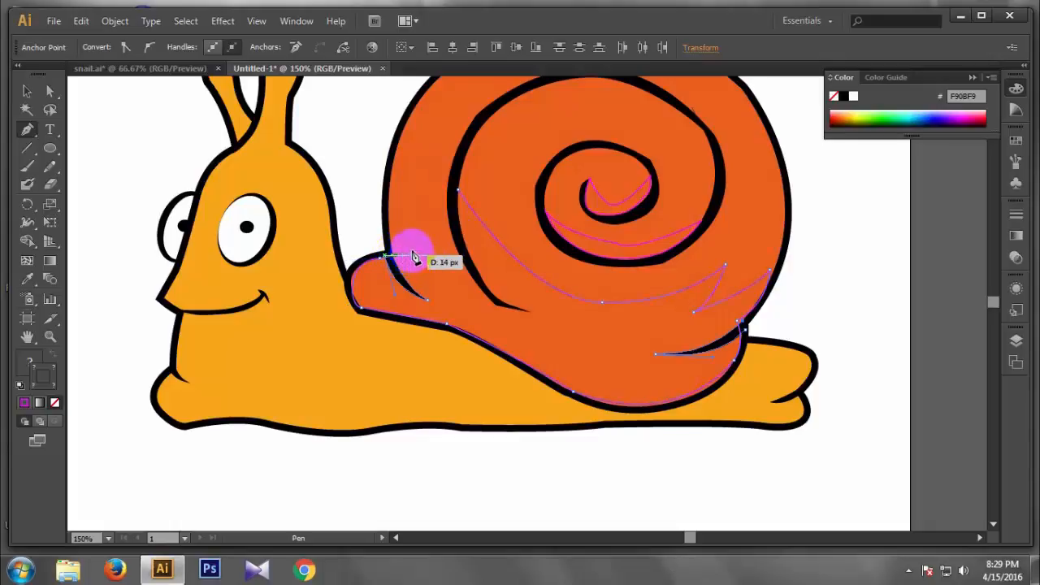
Close the large shading outline up the shell's left edge, down to the outer spiral's tip and back along the spiral to its start
left_click_drag(394, 158, 441, 234)
left_click_drag(459, 197, 536, 321)
left_click(531, 313)
left_click_drag(470, 255, 460, 213)
left_click(470, 255)
left_click(458, 191)
Draw a thin closed highlight shape under the shell's top outline, with no fill and a purple CD00FF stroke
key("space")
left_click_drag(564, 252, 560, 327)
key("space")
left_click_drag(526, 288, 515, 324)
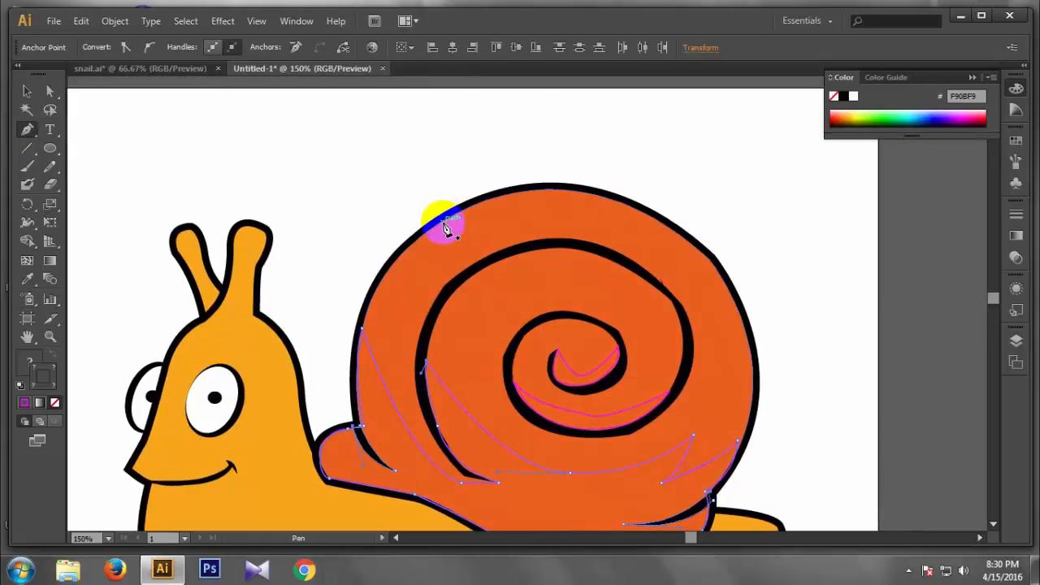
mouse_move(442, 226)
left_mouse_down()
mouse_move(599, 209)
mouse_move(585, 192)
mouse_move(661, 208)
left_mouse_up()
left_click(53, 354)
double_click(43, 375)
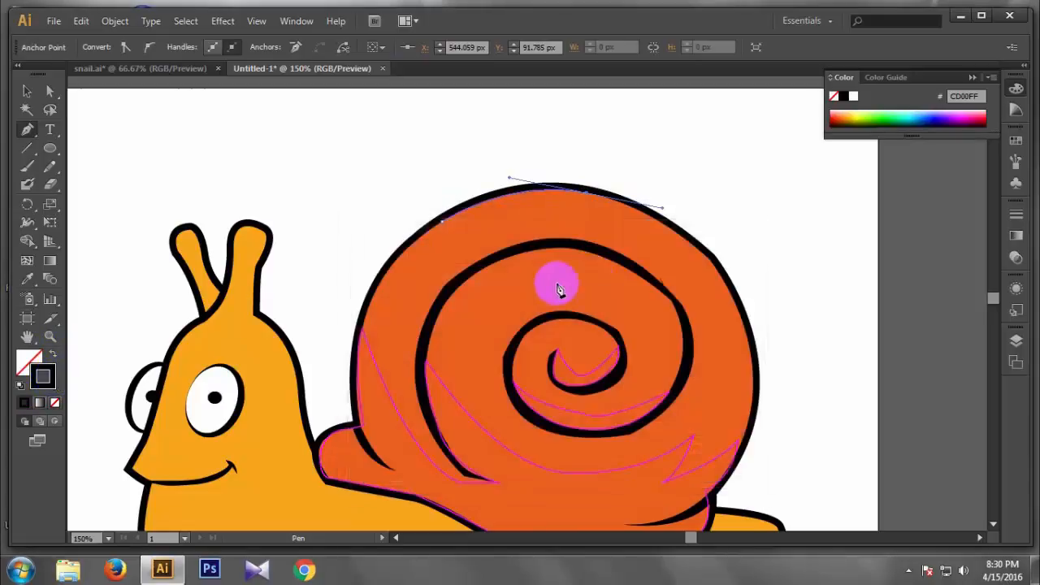
mouse_move(585, 189)
left_mouse_down()
mouse_move(619, 207)
mouse_move(441, 222)
mouse_move(388, 241)
mouse_move(443, 221)
left_mouse_up()
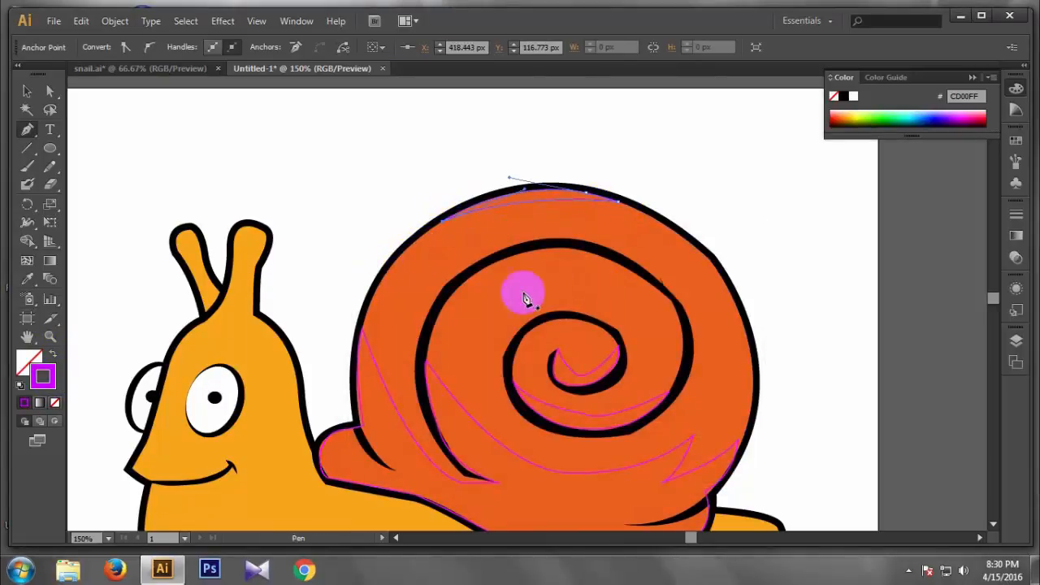
Draw a thin closed highlight shape beneath the top of the outer spiral line
left_click(469, 277)
mouse_move(622, 266)
left_mouse_down()
mouse_move(703, 301)
mouse_move(698, 309)
left_mouse_up()
left_click(622, 266)
left_click_drag(470, 277, 445, 299)
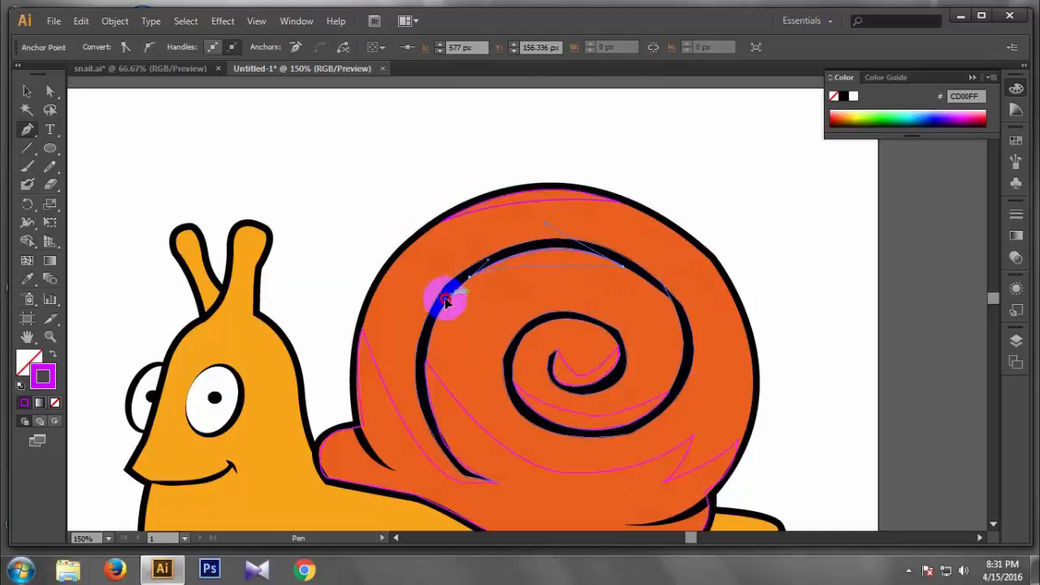
Draw a thin closed highlight shape beneath the top of the inner spiral curl, and deselect it
left_click_drag(538, 372, 536, 278)
left_click(521, 241)
left_click_drag(608, 242, 655, 274)
left_click(608, 241)
left_click_drag(521, 241, 502, 260)
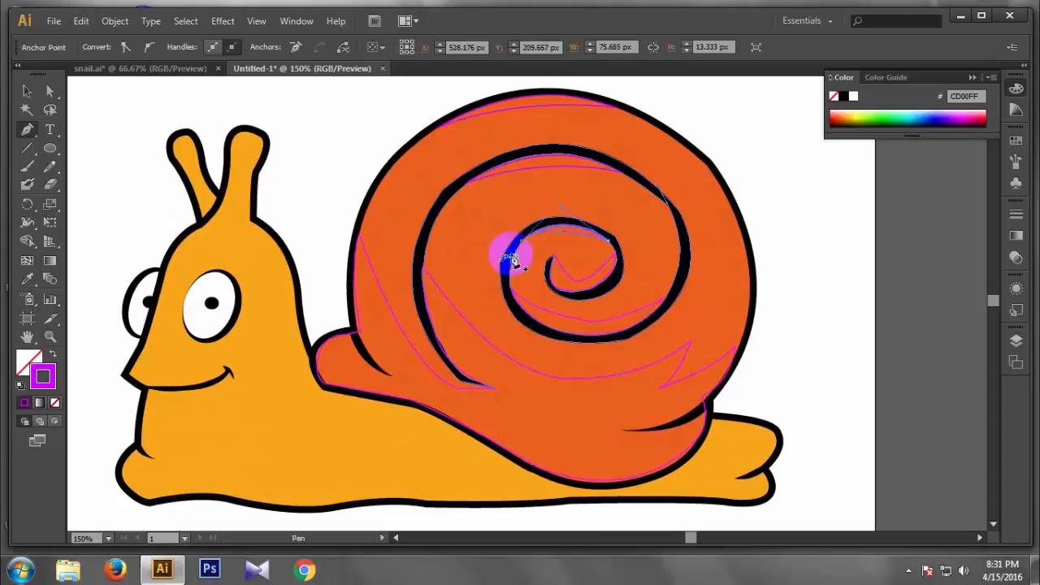
scroll(638, 268, "down", 4)
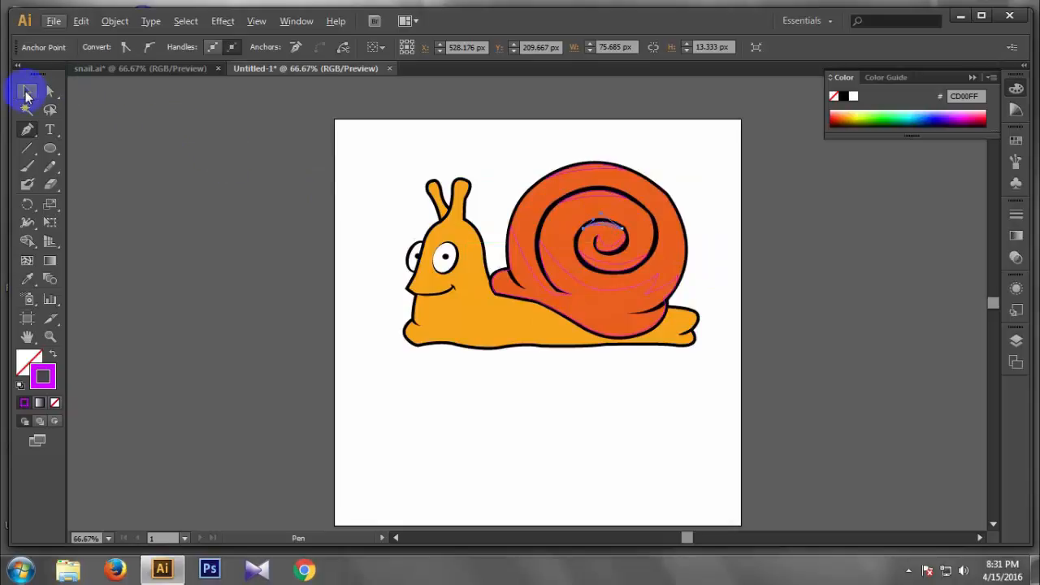
left_click(365, 227)
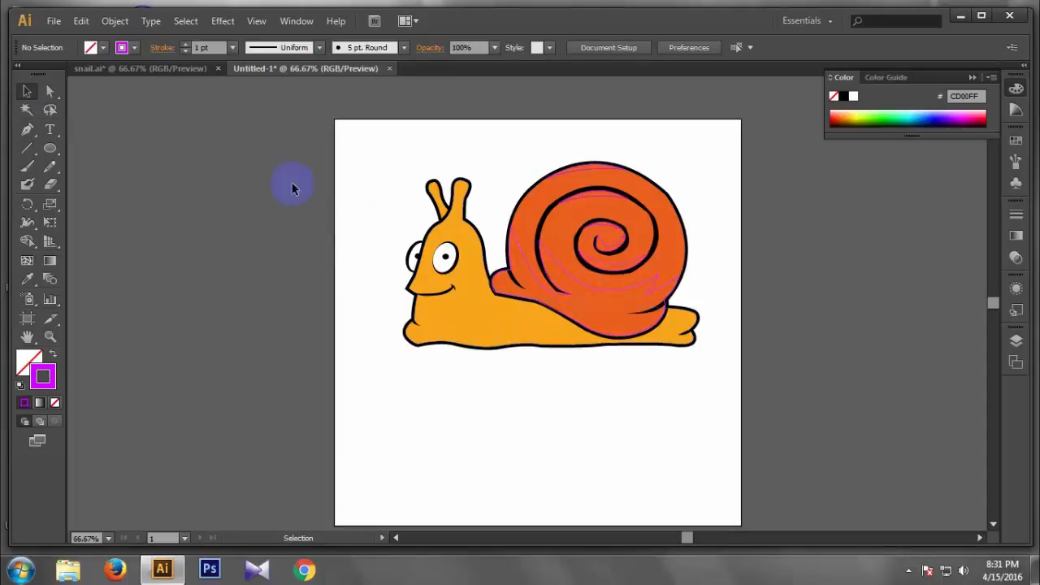
Sample the dark red shell shading in snail.ai and copy its hex code B8241A
left_click(156, 69)
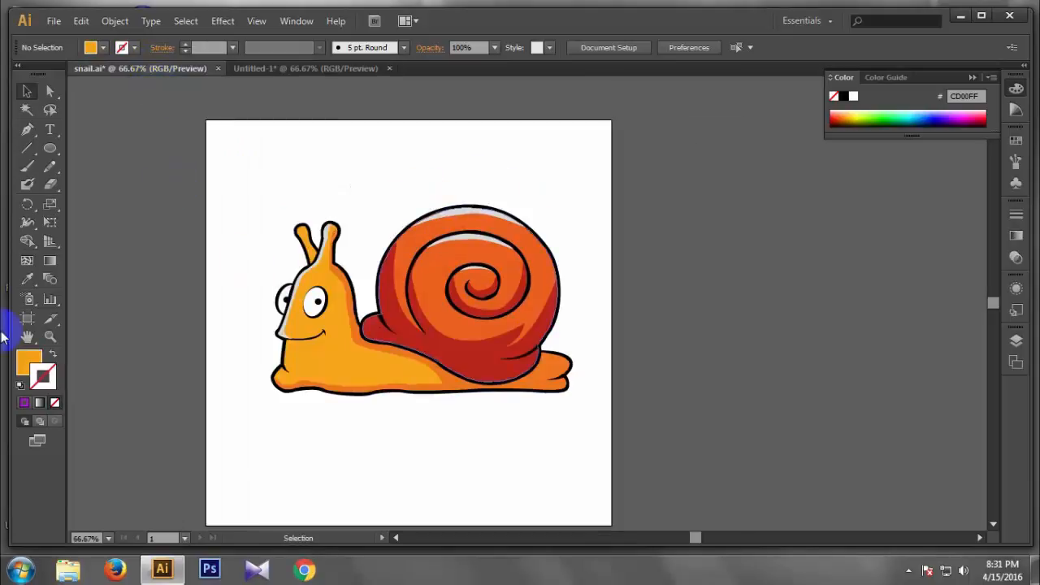
left_click(29, 282)
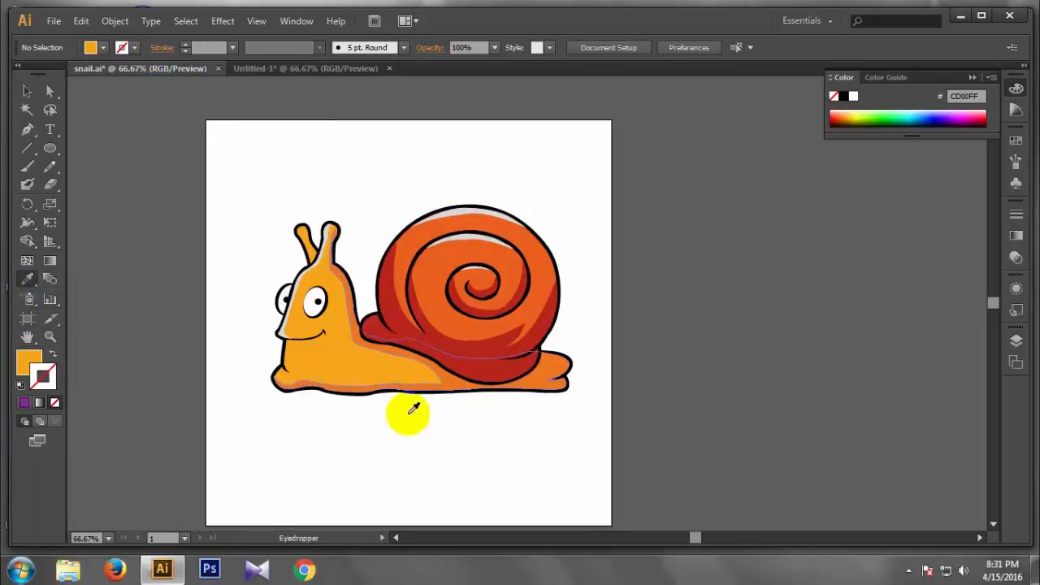
left_click(478, 347)
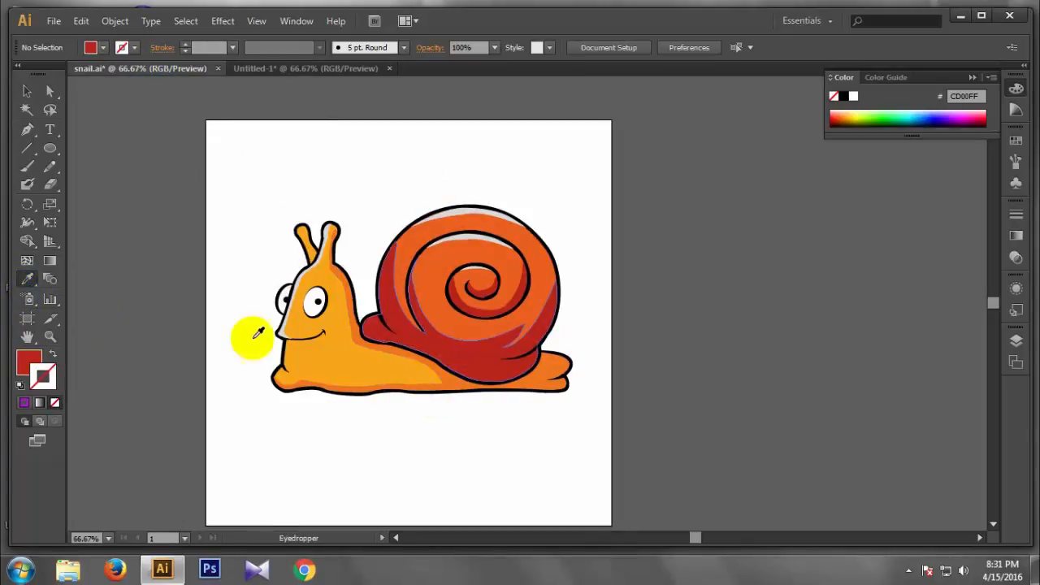
double_click(33, 361)
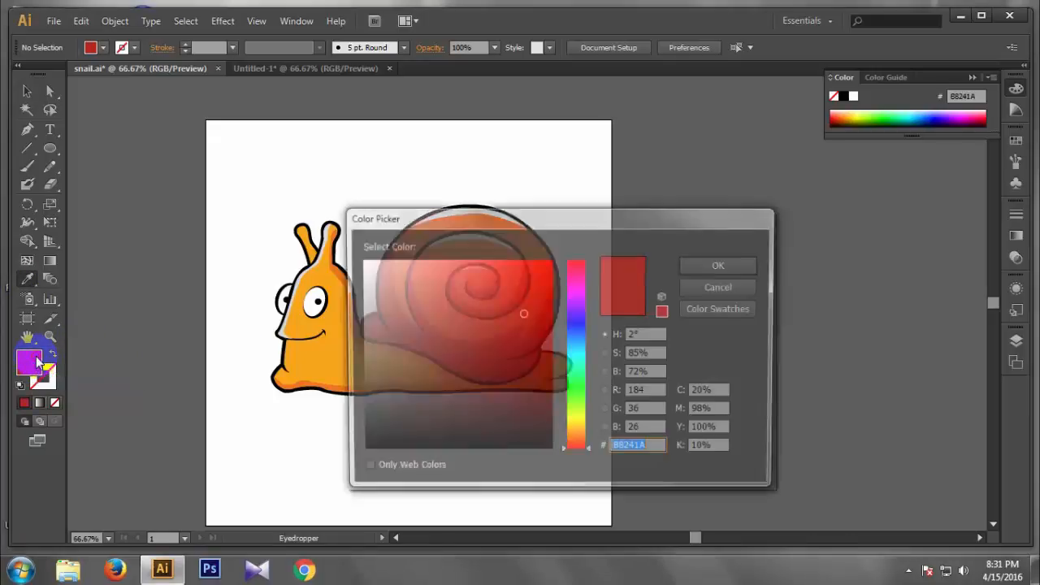
left_click(642, 449)
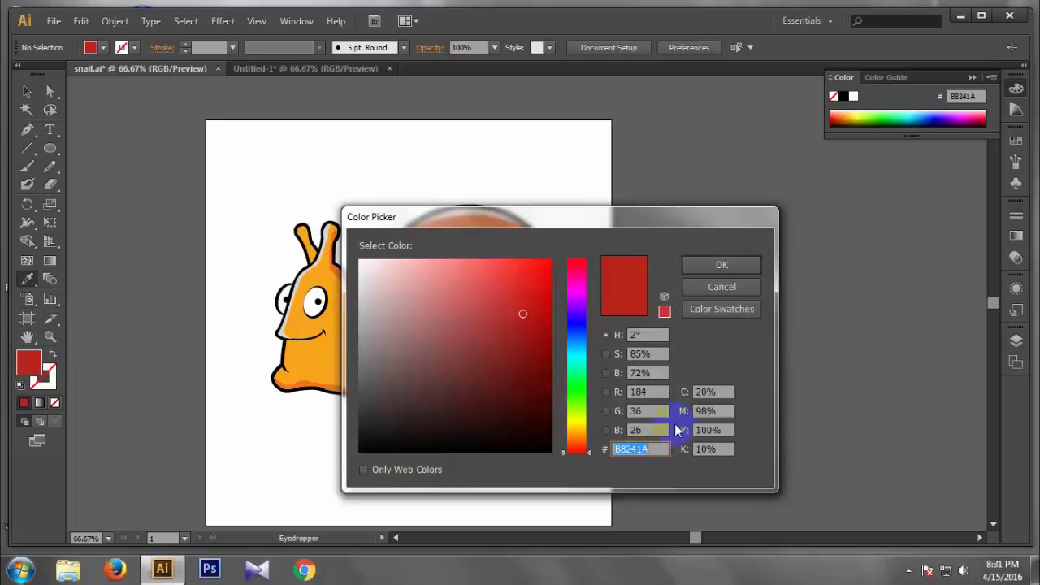
left_click(729, 265)
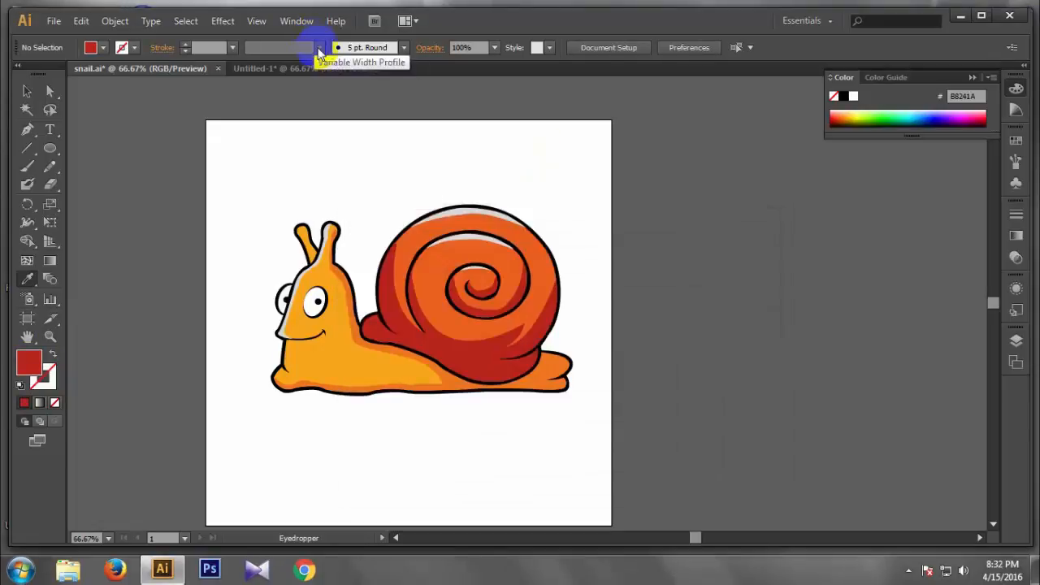
Return to Untitled-1 and give the large lower-shell shading shape a B8241A fill with no stroke
left_click(329, 69)
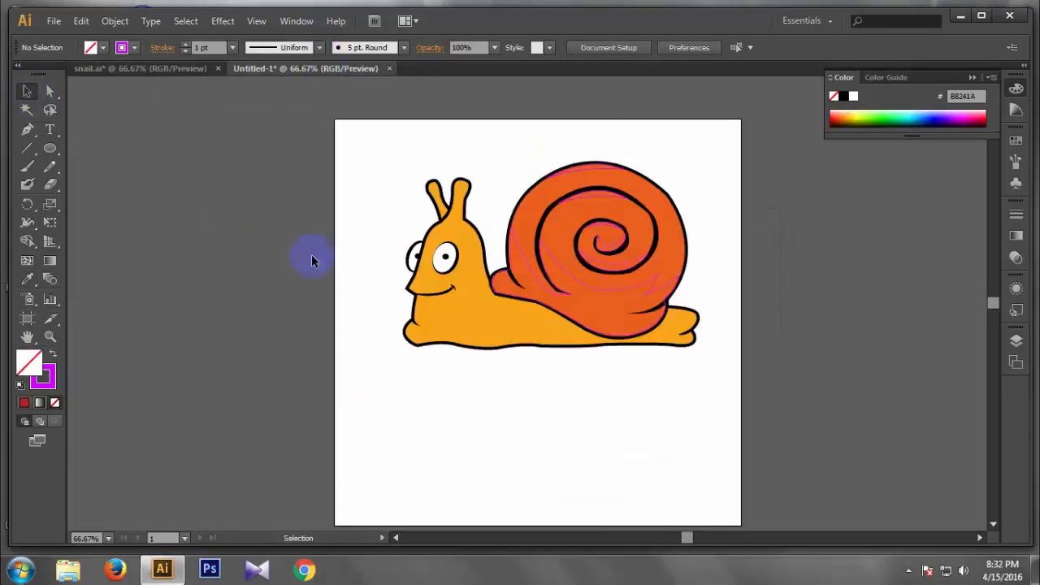
left_click(567, 291)
left_click(583, 286)
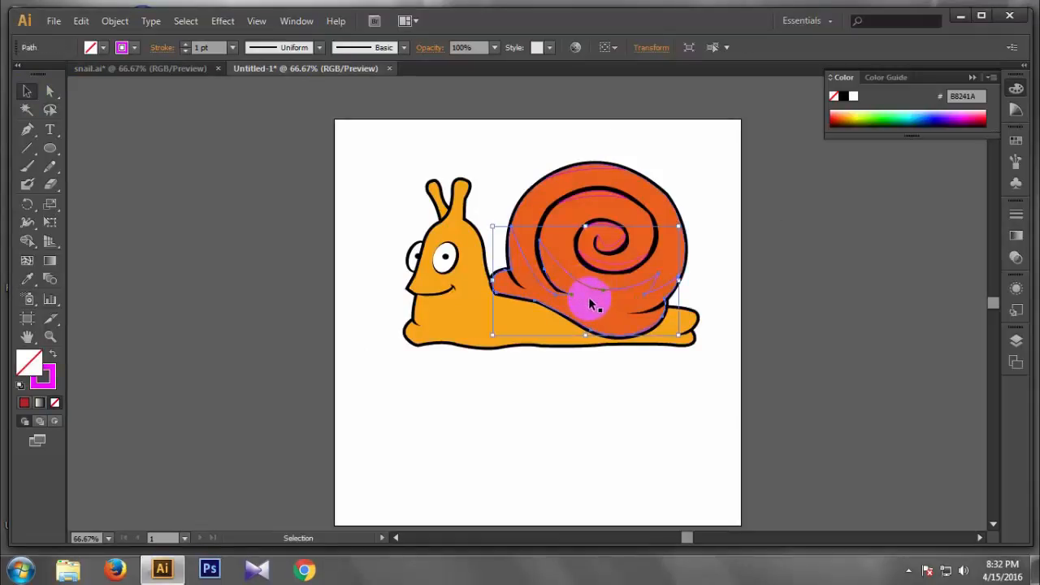
left_click(50, 358)
double_click(28, 361)
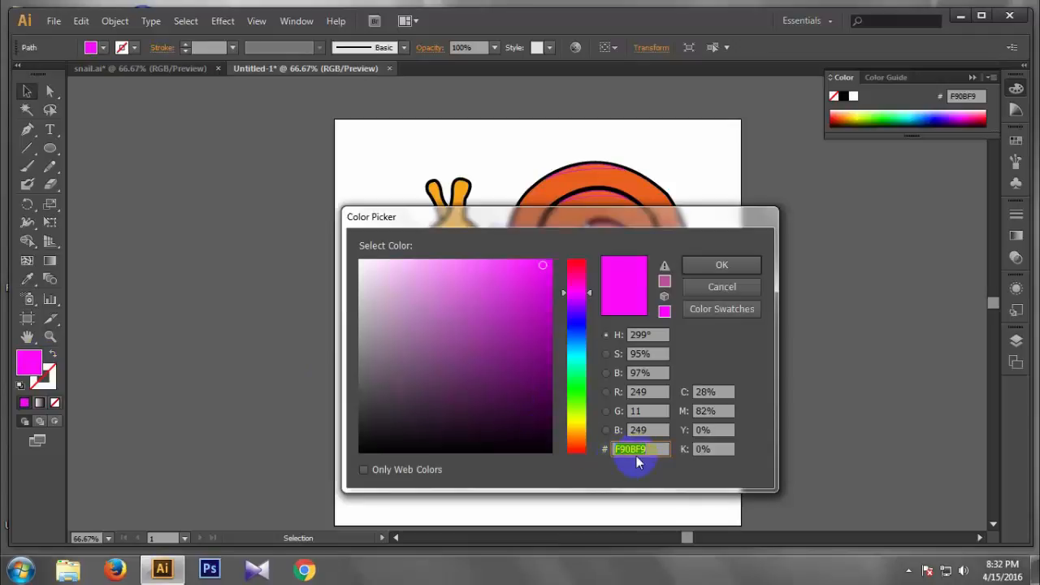
left_click(719, 268)
left_click(388, 412)
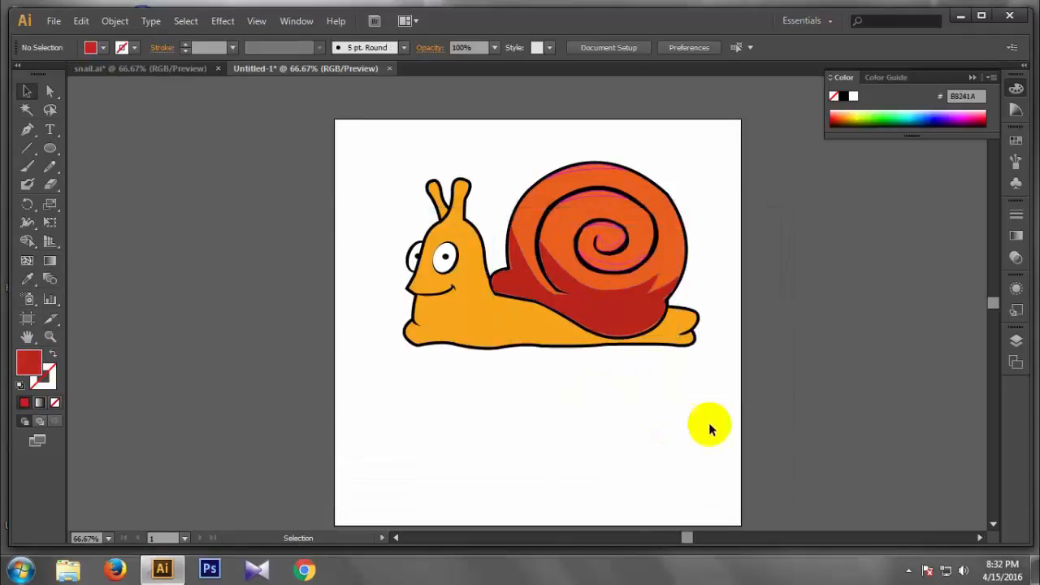
Apply the B8241A dark red fill with no stroke to the two crescent shapes inside the spiral
left_click(628, 264)
left_click(23, 401)
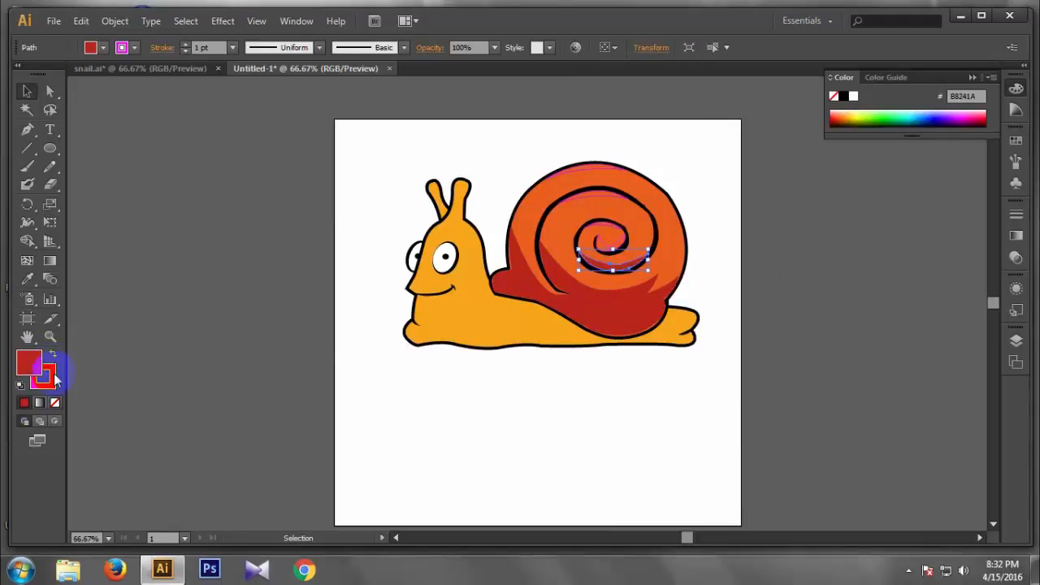
left_click(610, 235)
left_click(32, 359)
left_click(28, 281)
left_click(630, 316)
left_click(27, 92)
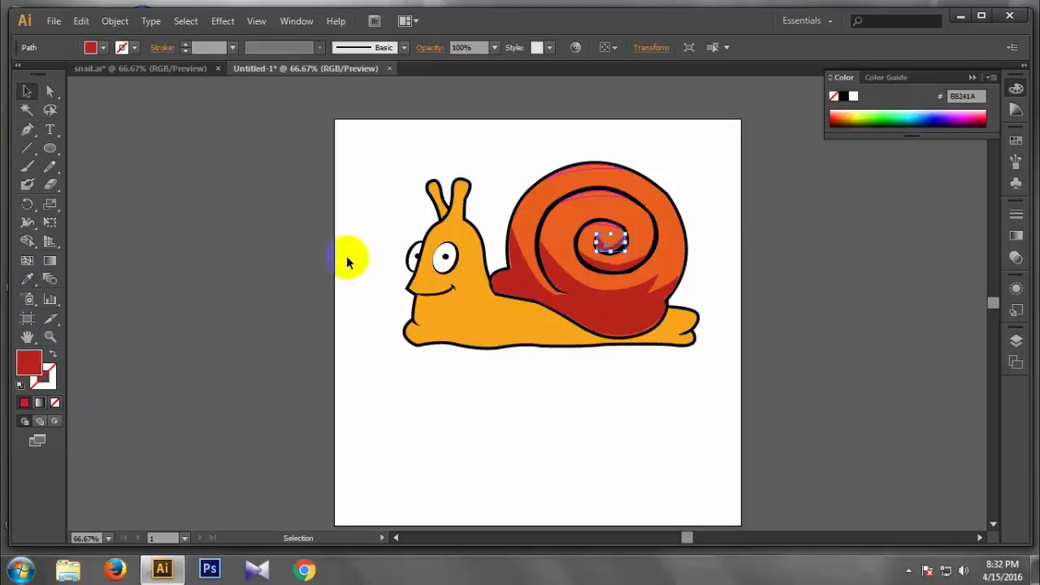
left_click(377, 294)
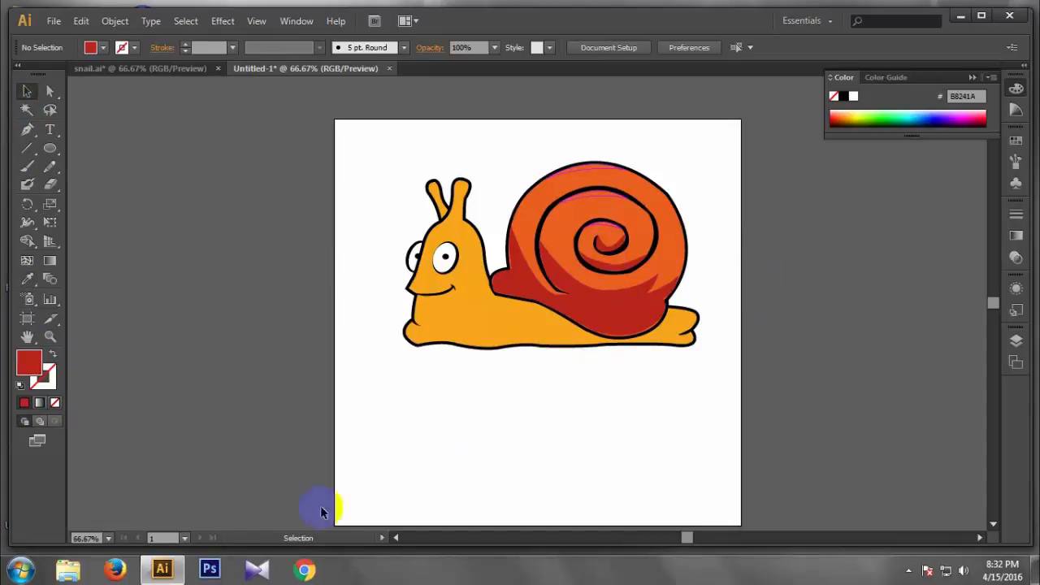
Sample the light grey shell highlight in snail.ai and copy its hex code D8D8D8
key("ctrl+Tab")
key("i")
left_click(475, 218)
left_click(33, 365)
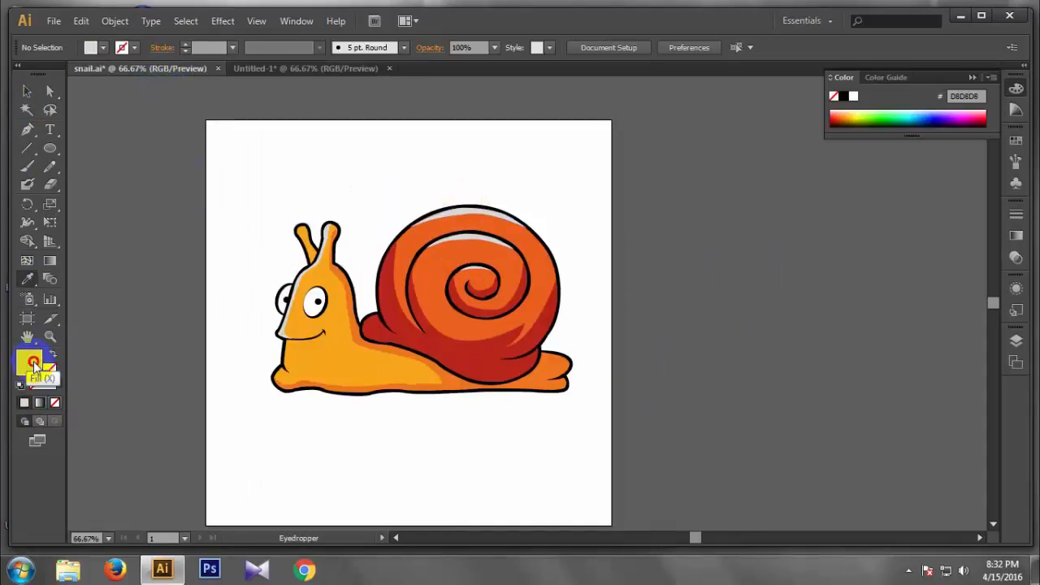
left_click(34, 366)
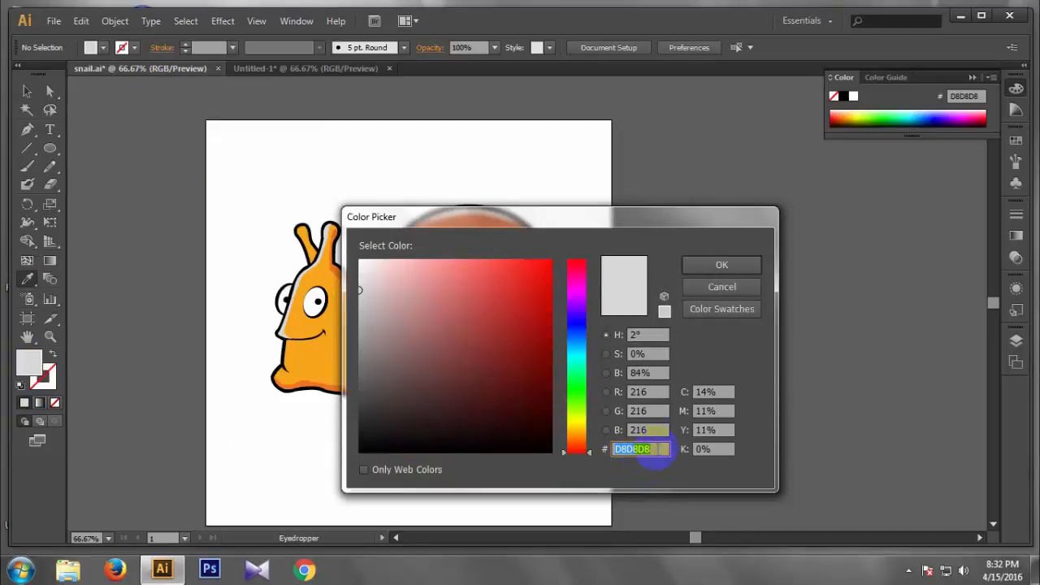
left_click(715, 270)
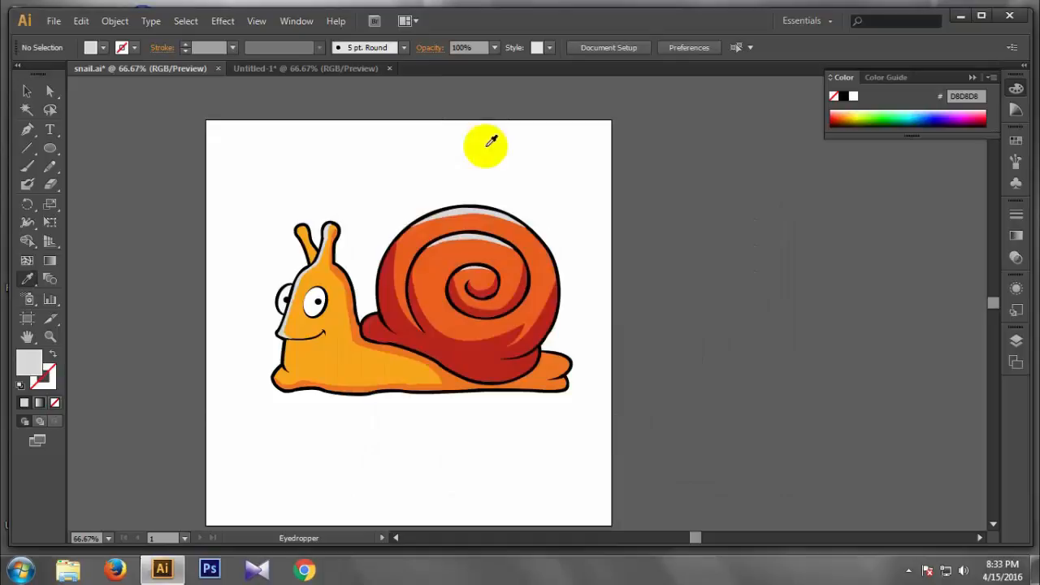
Return to Untitled-1 and fill the three shell highlight shapes with light grey D8D8D8
left_click(315, 71)
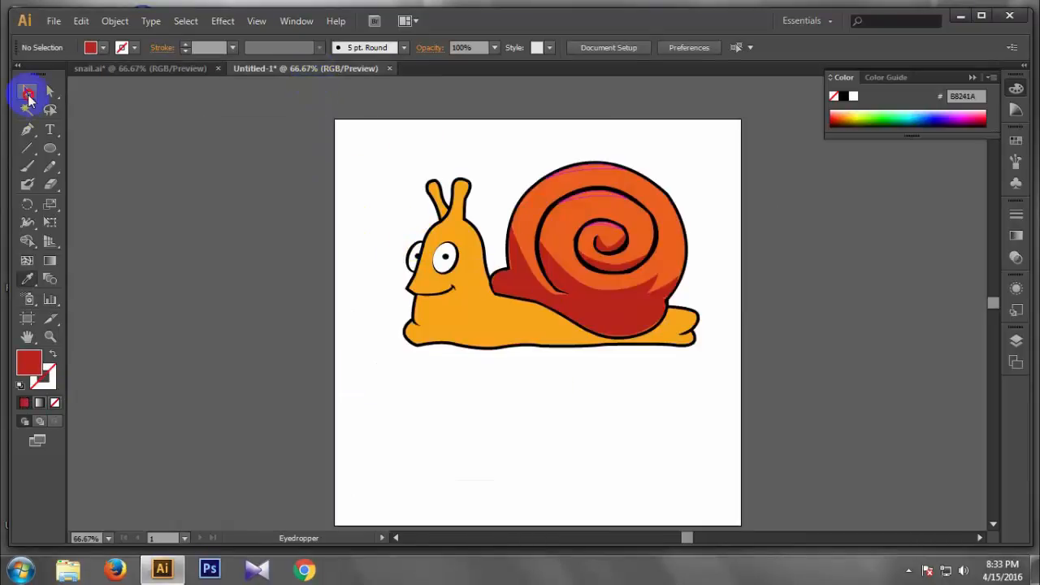
left_click(27, 93)
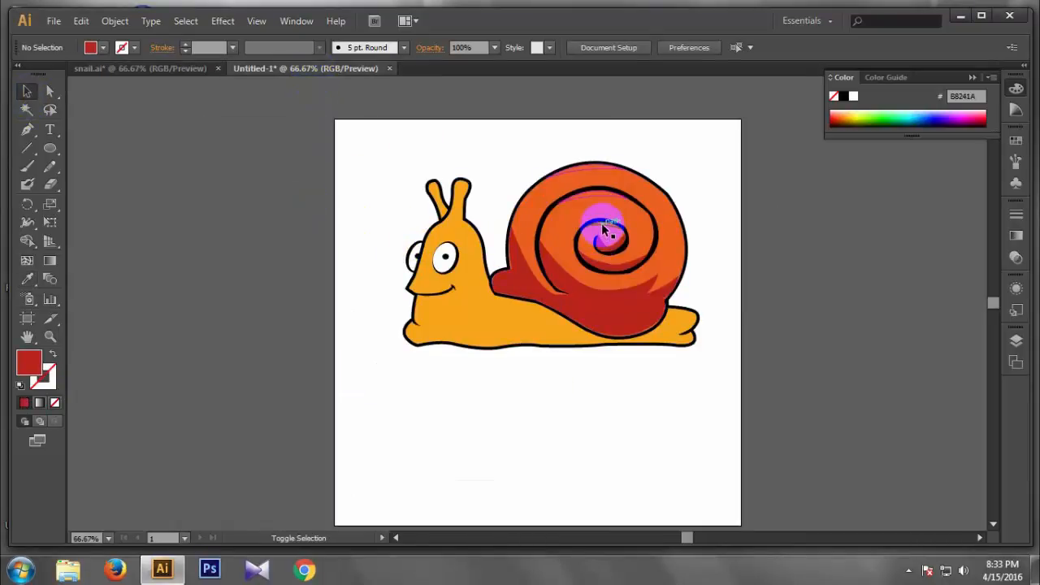
left_click(603, 230)
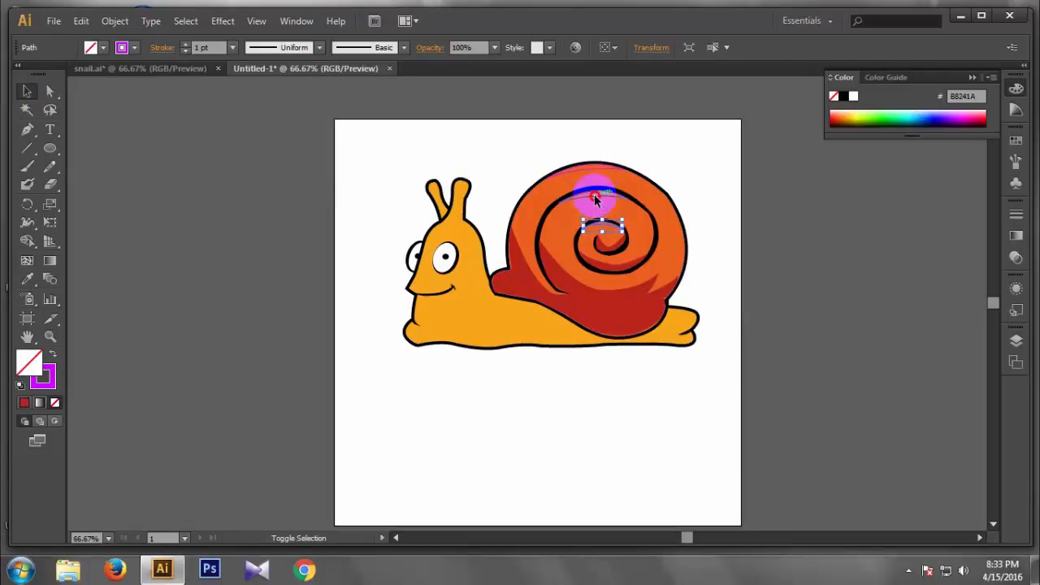
left_click(596, 196, "shift")
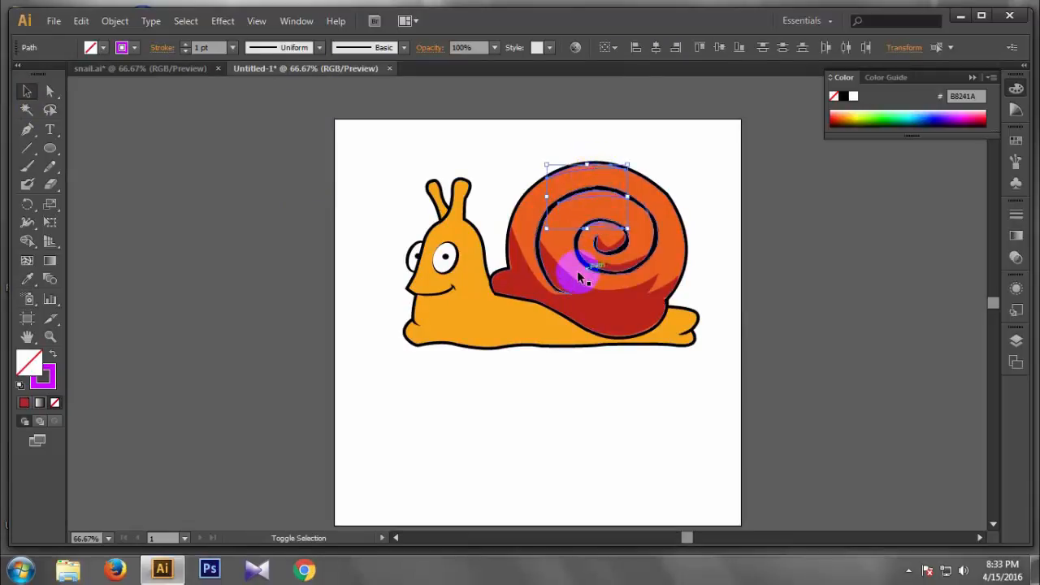
double_click(31, 364)
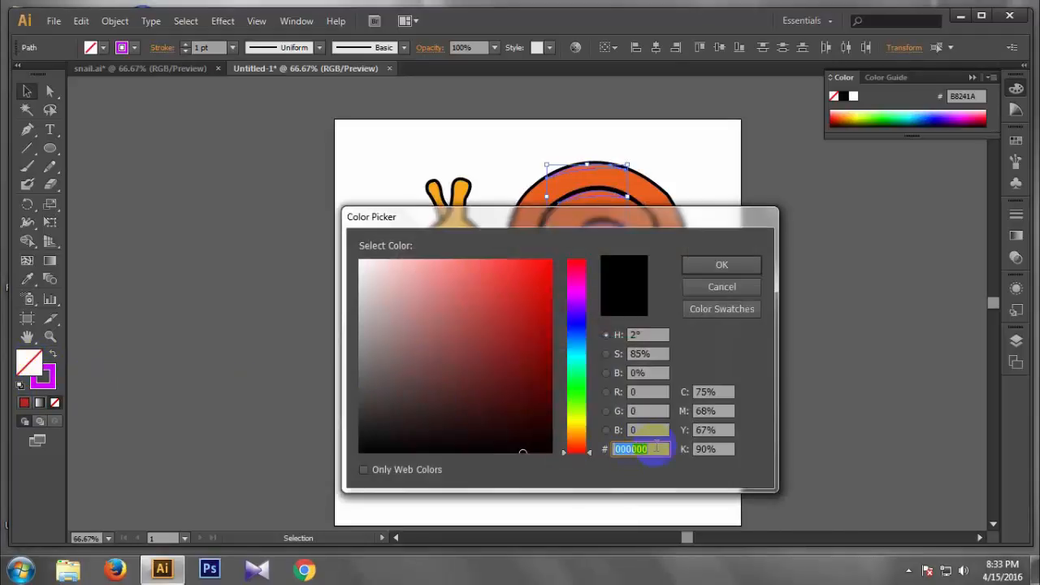
left_click(722, 262)
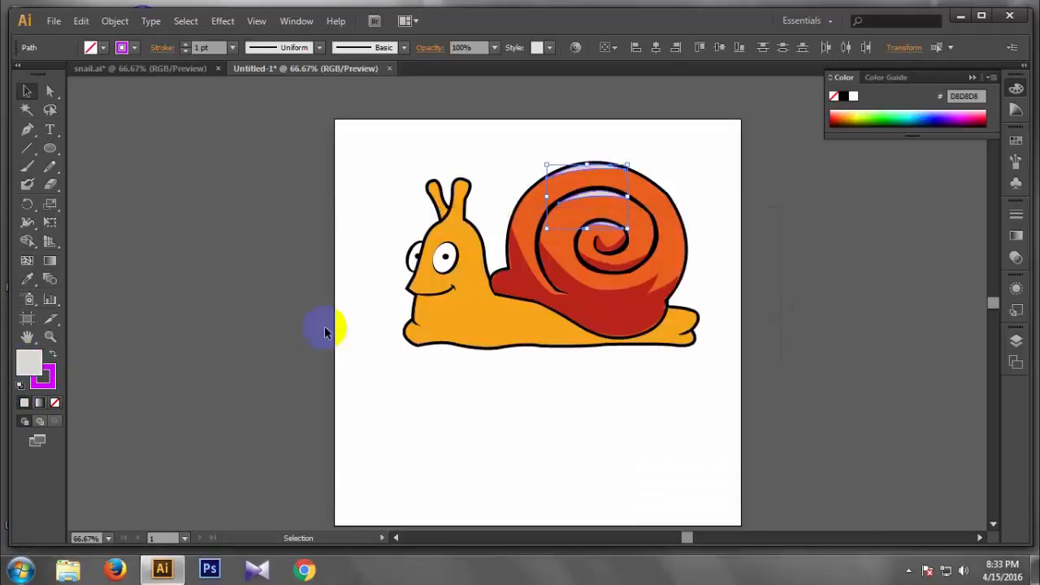
Remove the magenta stroke from the three shell highlight shapes and deselect them
left_click(57, 401)
left_click(241, 404)
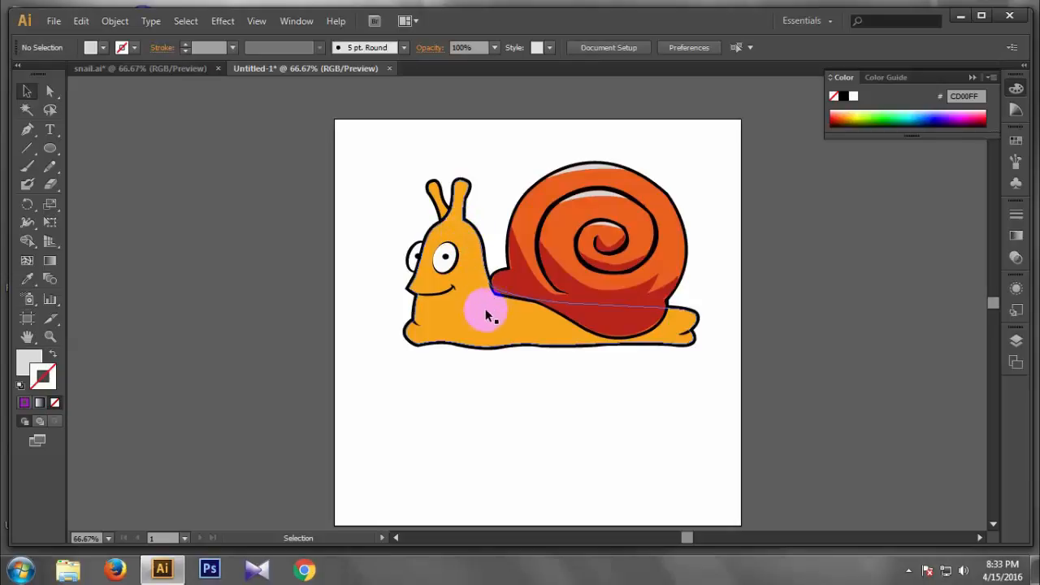
With a magenta stroke and no fill, trace the outer edge of the face highlight from the front antenna's tip down to the nose tip
scroll(474, 302, "up", 1)
left_click_drag(474, 301, 527, 427)
key("p")
key("comma")
key("x")
key("slash")
left_click(362, 455, "alt")
left_click(642, 306)
scroll(385, 391, "up", 2)
left_click_drag(656, 230, 531, 254)
left_click(499, 128)
left_click_drag(489, 171, 489, 176)
left_click_drag(479, 227, 468, 240)
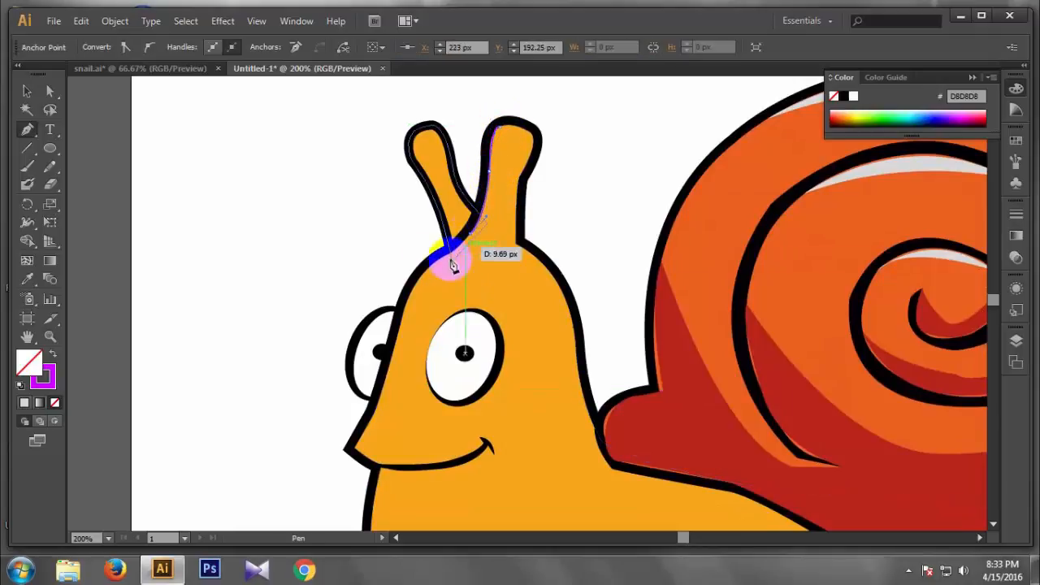
left_click(450, 253)
left_click_drag(402, 319, 399, 336)
left_click_drag(384, 435, 386, 260)
left_click(379, 235)
left_click(357, 274)
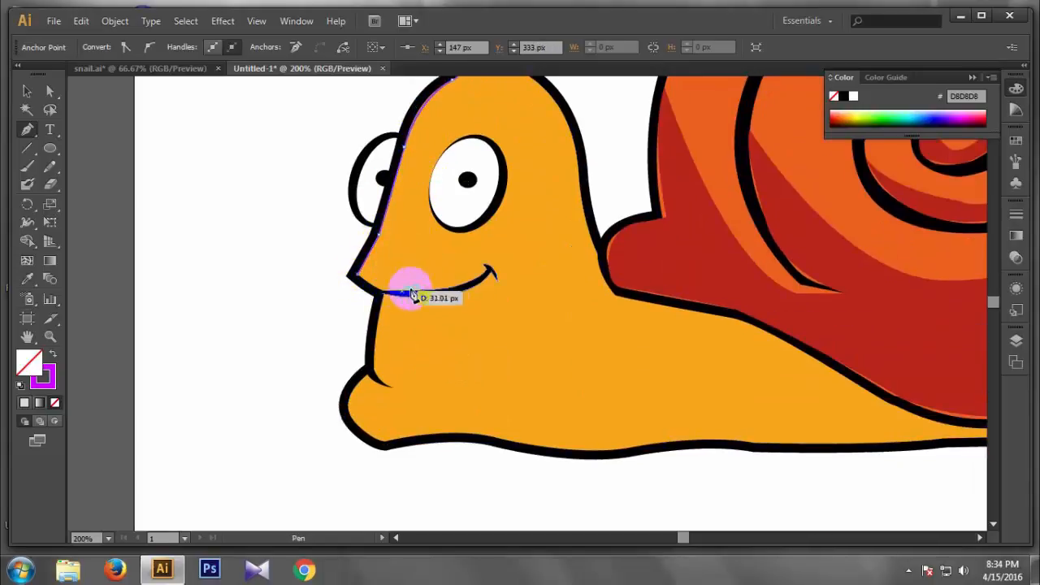
Trace the face highlight's inner edge from the mouth corner up past the eye to the forehead
left_click(395, 290, "ctrl+shift")
left_click(377, 288)
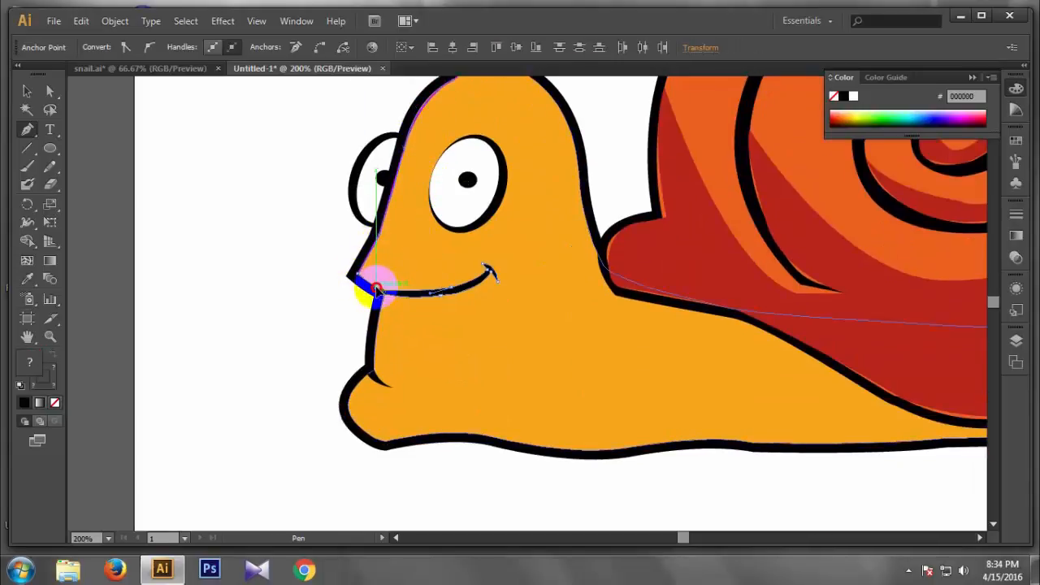
left_click_drag(408, 286, 420, 386)
left_click(382, 364)
left_click(398, 340)
left_click(425, 257, "ctrl")
key("ctrl+z")
left_click(416, 298)
left_click(432, 260)
key("ctrl+z")
left_click(415, 300)
left_click_drag(429, 269, 435, 227)
left_click(429, 269)
left_click(442, 219)
left_click(463, 195)
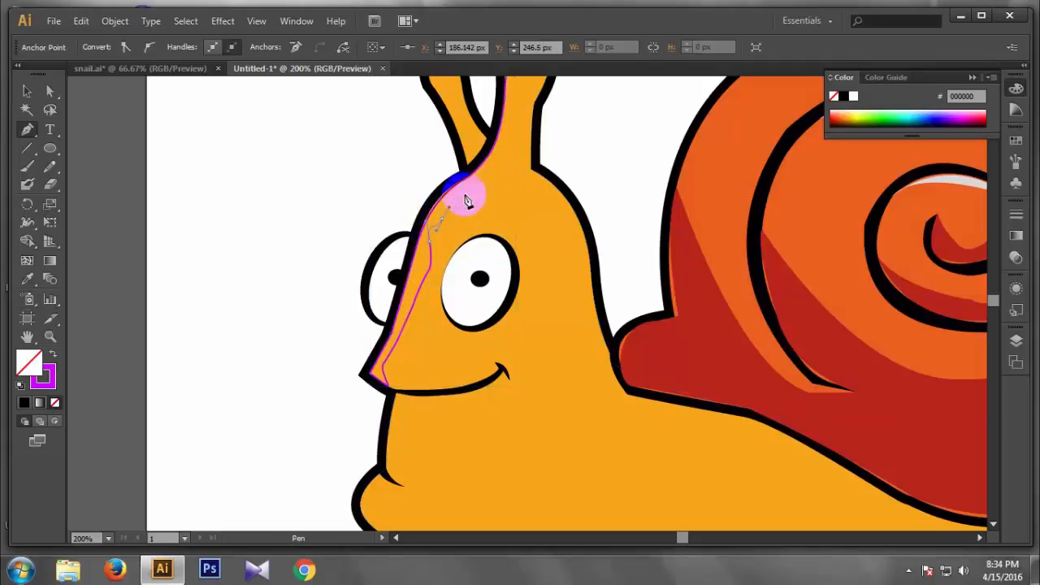
Continue the highlight's inner edge up the front antenna and close the path at its tip
left_click(482, 175)
left_click(494, 158)
left_click_drag(512, 192, 496, 337)
left_click(494, 277)
left_click(500, 216)
left_click_drag(513, 253, 514, 342)
scroll(515, 331, "up", 3)
left_click(492, 219)
left_click(501, 209)
left_click(490, 189)
left_click(472, 189)
left_click(467, 194)
left_click(470, 194, "alt")
left_click(636, 303)
Start the body shading path at the front of the foot and trace along the body's bottom edge to beneath the shell
scroll(605, 324, "down", 5)
left_click_drag(566, 528, 492, 440)
left_click_drag(555, 382, 538, 339)
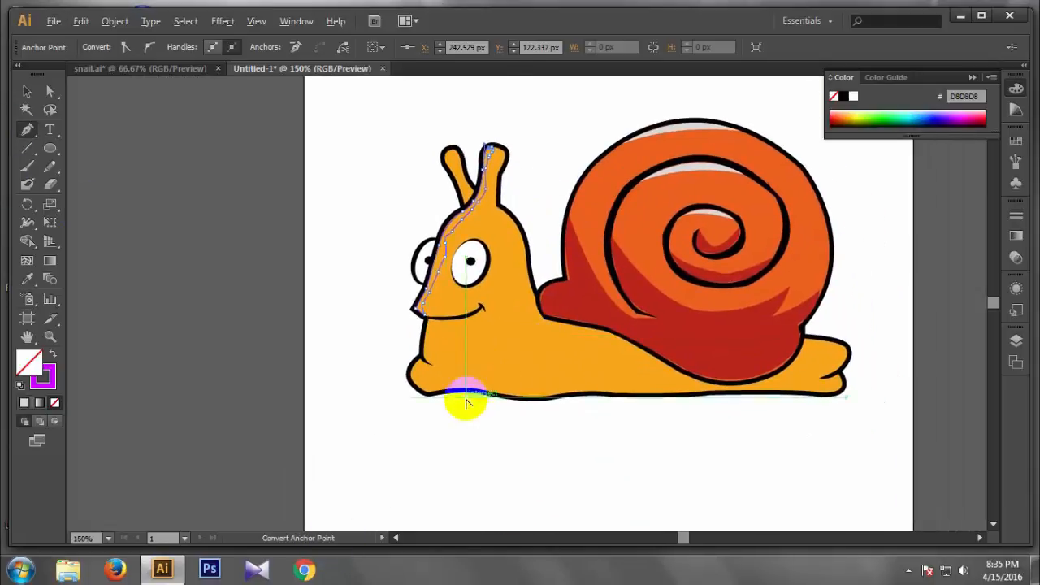
scroll(465, 398, "up", 1)
left_click(386, 370)
left_click_drag(430, 386, 469, 375)
left_click(431, 385)
mouse_move(529, 392)
left_mouse_down()
mouse_move(610, 412)
mouse_move(689, 369)
left_mouse_up()
left_click(529, 393)
left_click(639, 385)
left_click_drag(762, 390, 566, 423)
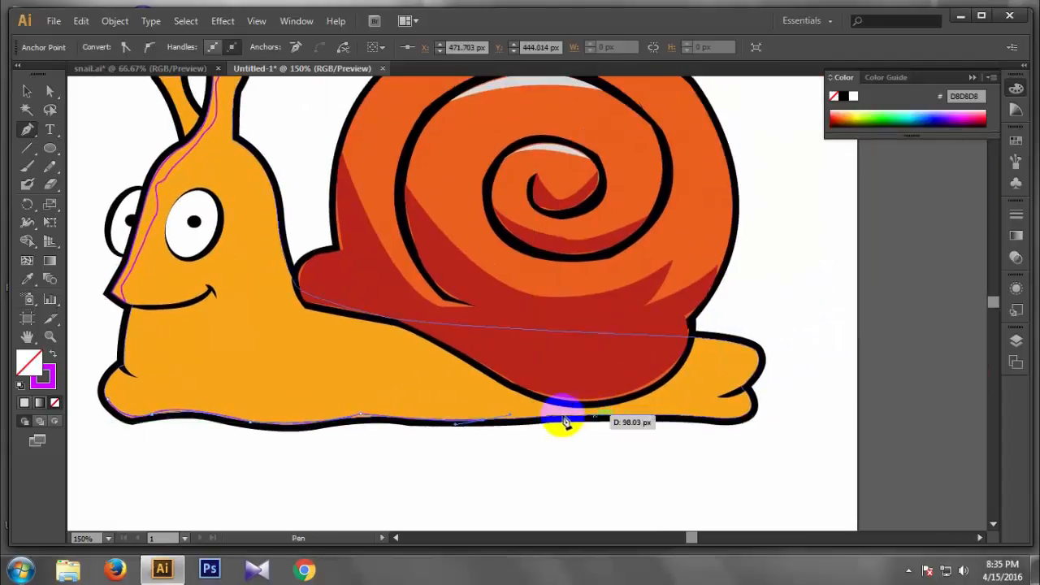
Continue the body shading's inner edge forward from beneath the shell along the back to the neck
left_click(473, 390)
left_click(436, 368)
left_click(331, 332)
left_click(289, 325)
left_click(268, 283)
left_click(264, 244)
Continue the body shading's inner edge up the neck and along the front antenna to its tip
left_click_drag(264, 243, 398, 386)
left_click(384, 332)
left_click(378, 305)
left_click(363, 279)
left_click(364, 238)
left_click(366, 215)
left_click(374, 197)
Trace the shading's outer edge from the antenna tip down the back of the head to the neck
left_click(380, 206)
left_click(377, 216)
left_click(369, 236)
left_click(366, 268)
left_click(365, 283)
left_click_drag(386, 325, 422, 411)
left_click(406, 378)
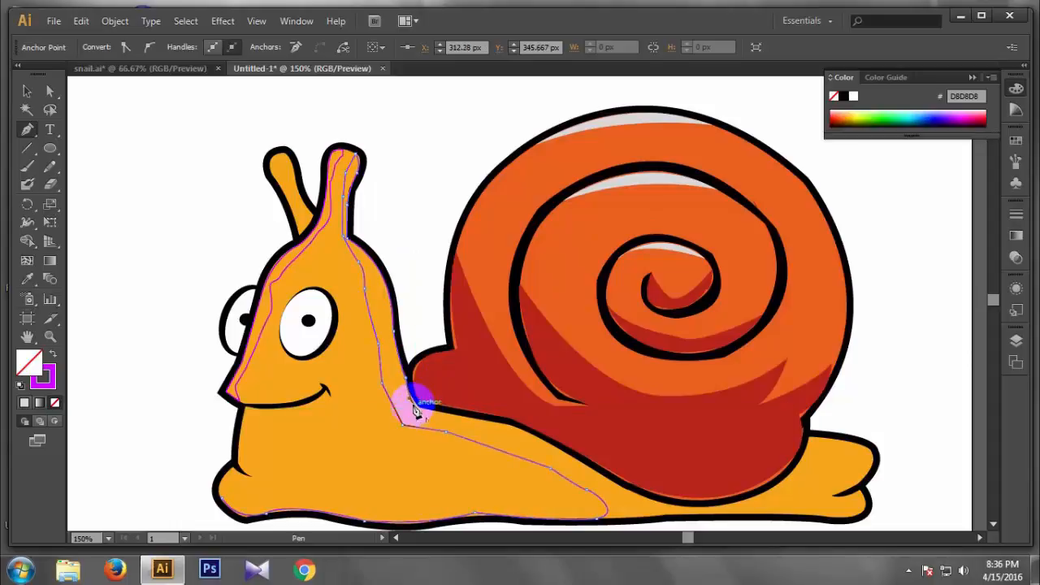
Trace the shading's edge along the back and underneath the shell to the top of the tail
left_click(508, 424)
left_click_drag(649, 497, 691, 510)
key("ctrl+z")
left_click_drag(576, 457, 571, 410)
left_click_drag(642, 403, 705, 359)
key("ctrl+z")
left_click_drag(655, 404, 679, 395)
left_click_drag(702, 367, 712, 345)
left_click(713, 339)
Trace the shading path around the forked tail and forward along the body's bottom outline
left_click_drag(778, 364, 699, 407)
left_click(778, 364)
left_click(738, 400)
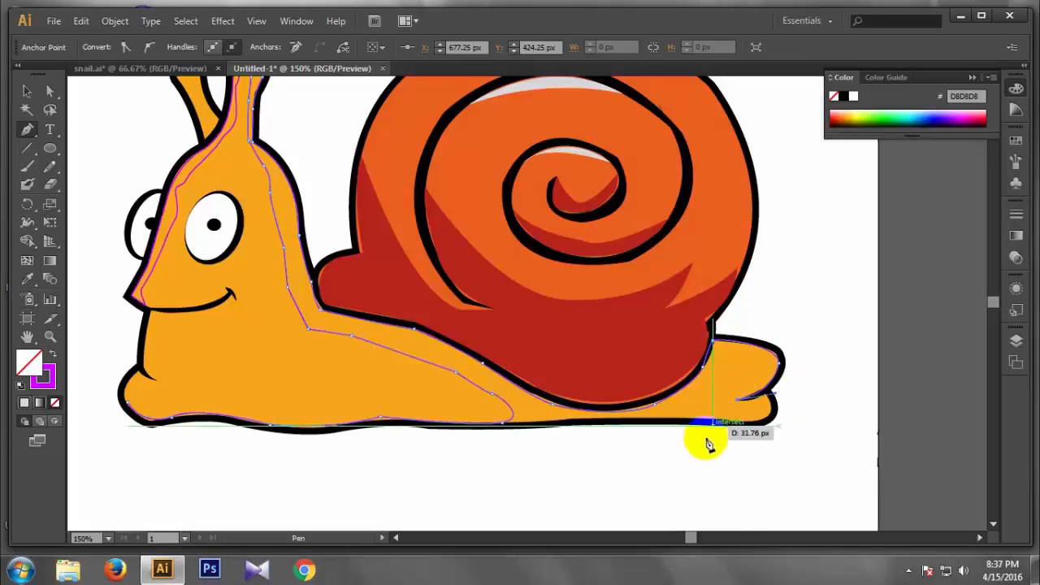
left_click_drag(768, 400, 776, 397)
left_click_drag(748, 418, 727, 417)
left_click(748, 419)
left_click_drag(573, 420, 557, 423)
left_click(572, 419)
left_click(263, 424)
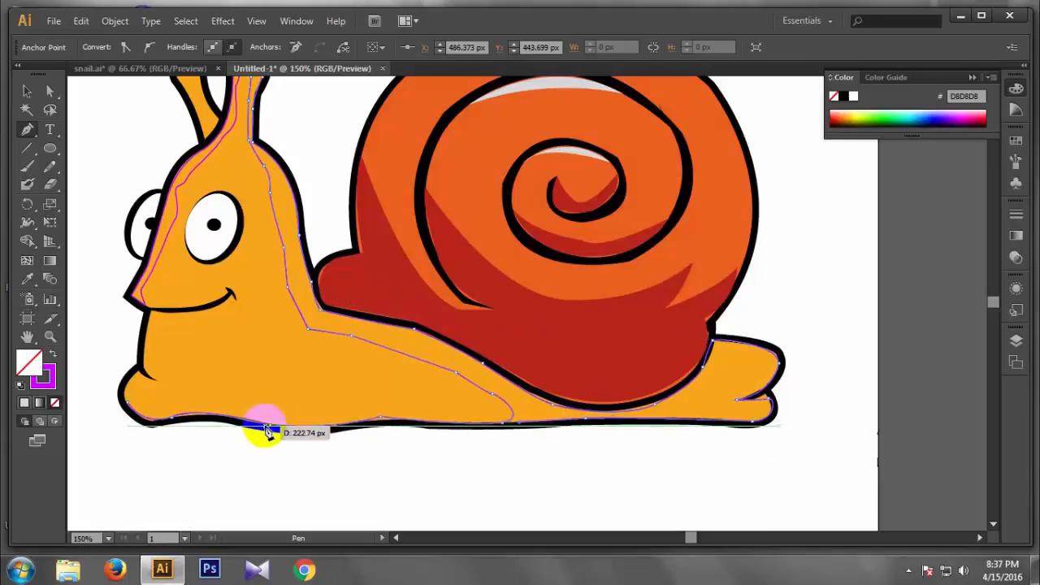
Move the shading path's front and lower inner anchor points upward, away from the body's bottom outline
left_click(175, 572)
left_click(180, 571)
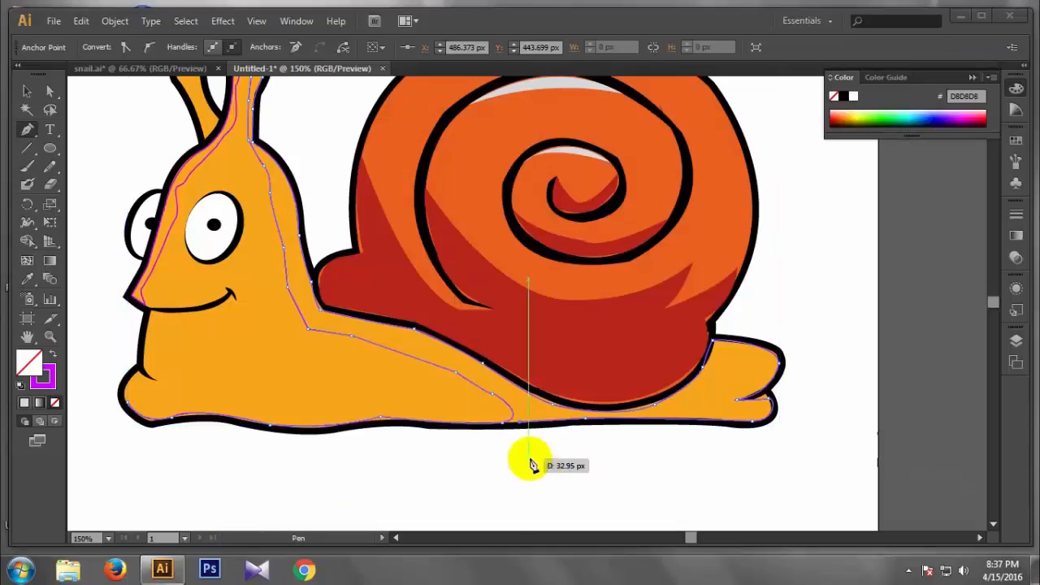
left_click_drag(215, 416, 49, 93)
left_click(49, 92)
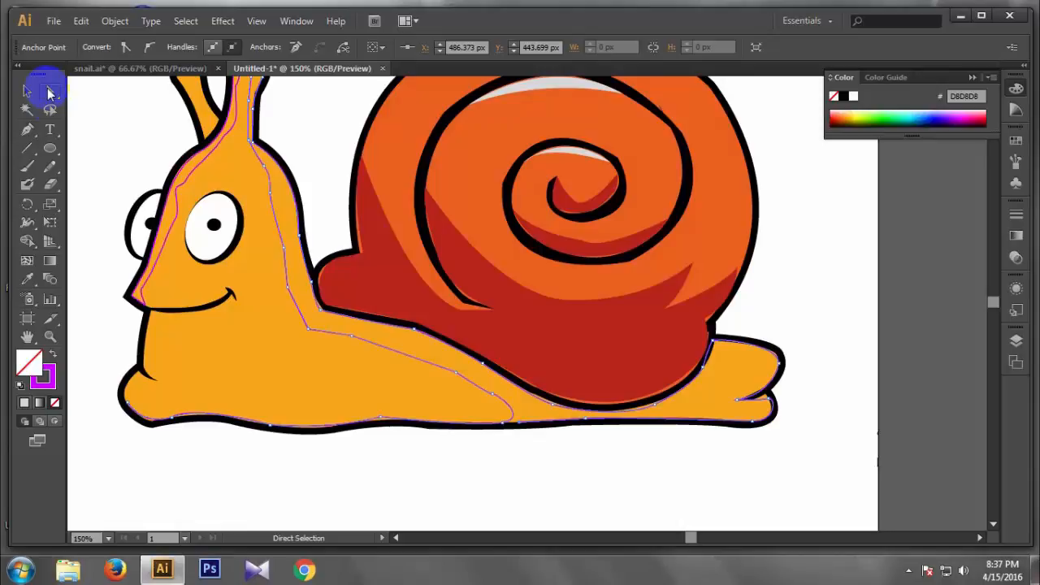
left_click(130, 402)
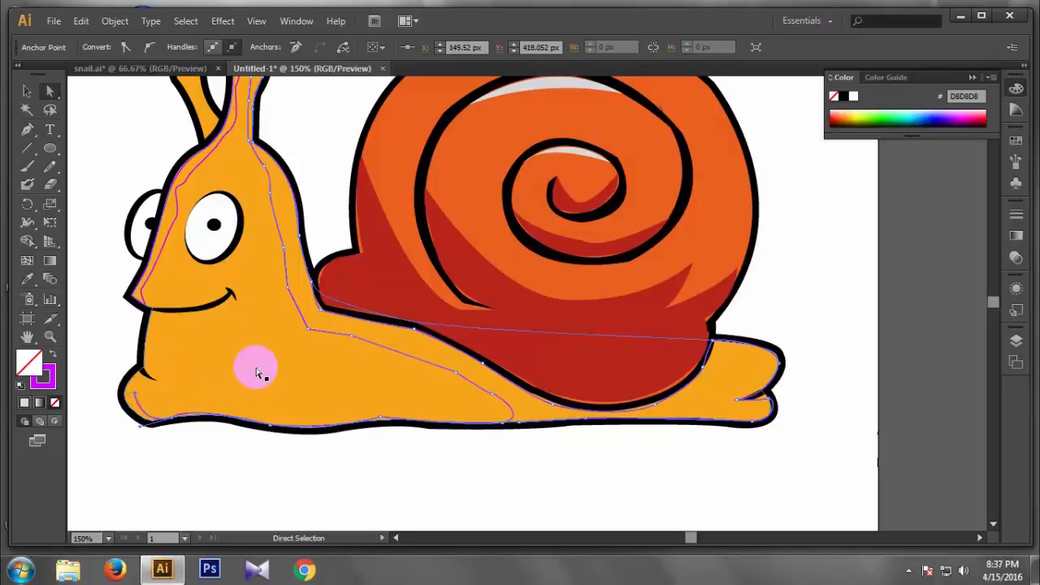
left_click(191, 420)
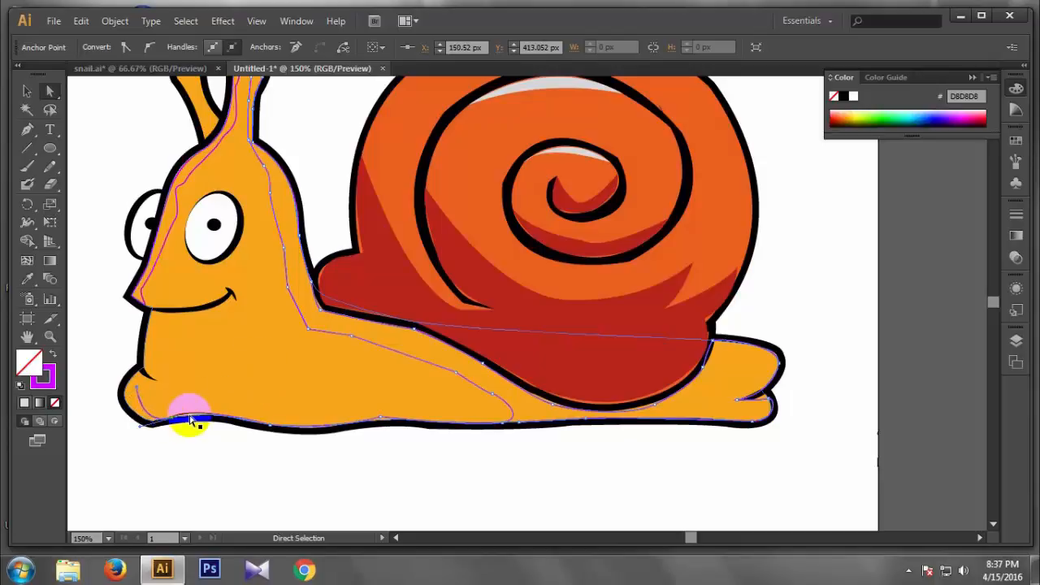
mouse_move(199, 428)
left_mouse_down()
mouse_move(296, 446)
mouse_move(510, 447)
mouse_move(490, 396)
mouse_move(515, 425)
mouse_move(264, 437)
left_mouse_up()
Finish the shading's bottom edge with the Pen tool and close the path at the front of the foot
left_click(27, 129)
left_click(151, 421)
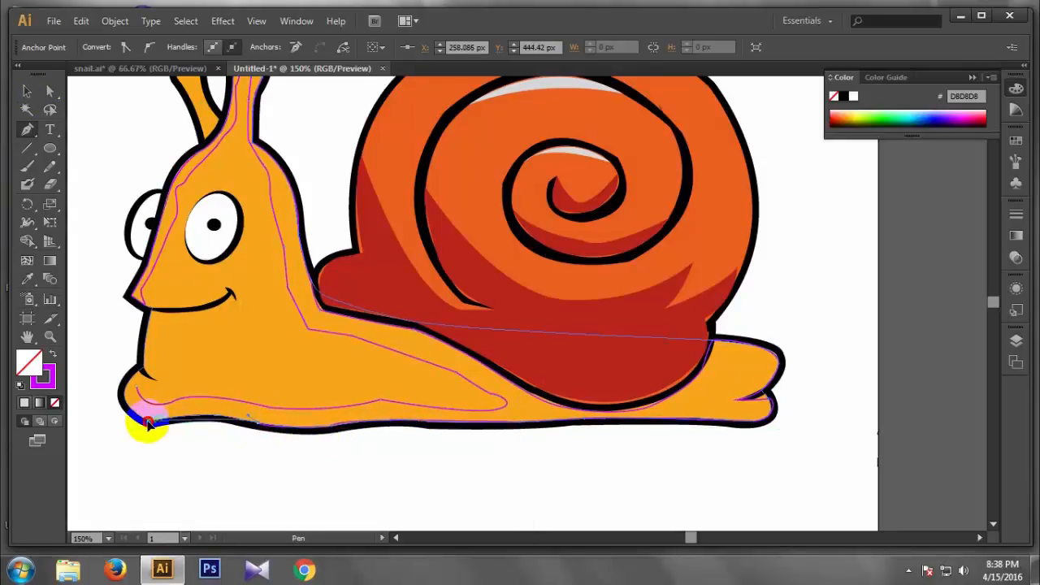
left_click_drag(128, 396, 138, 387)
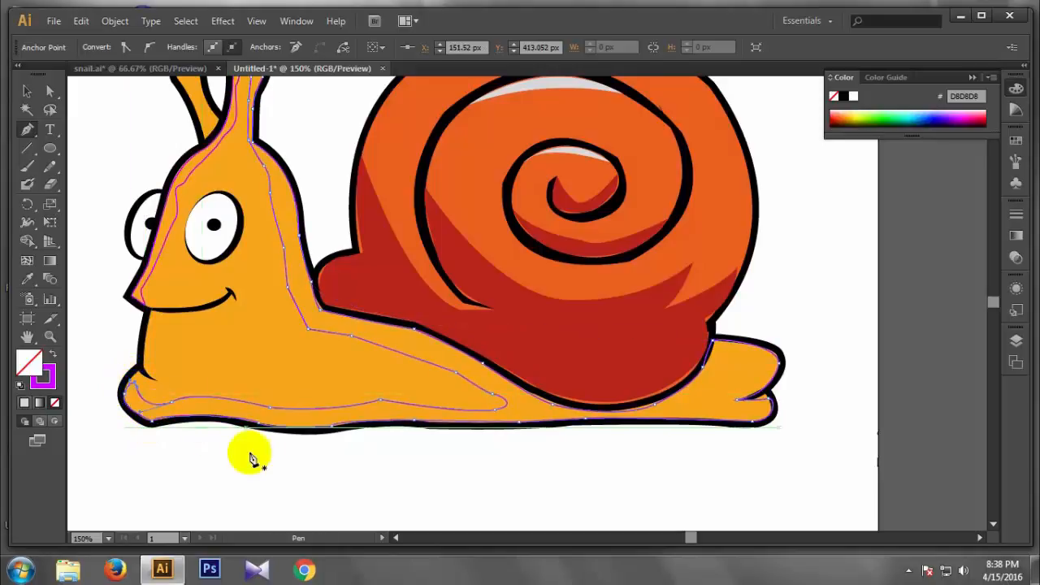
Sample the orange body shading in snail.ai and copy its hex code EE741E
scroll(318, 464, "down", 1)
scroll(322, 464, "up", 1)
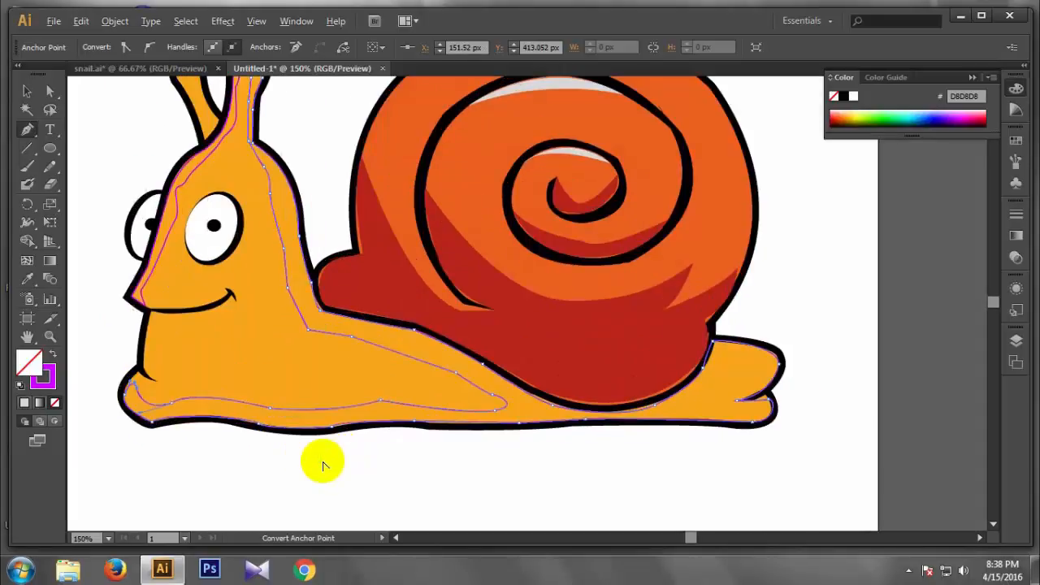
scroll(323, 465, "down", 1)
left_click(256, 268)
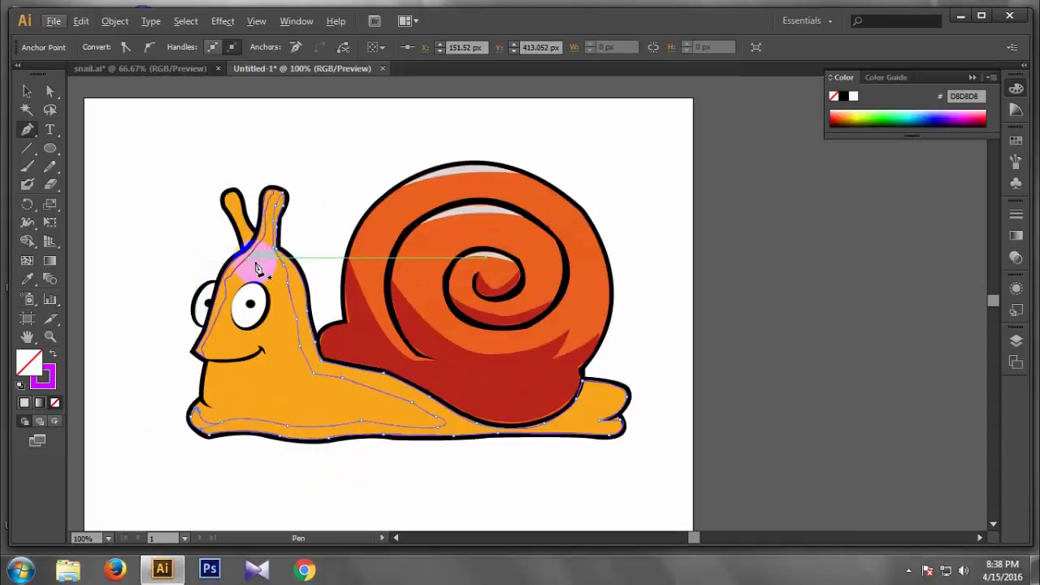
left_click(138, 70)
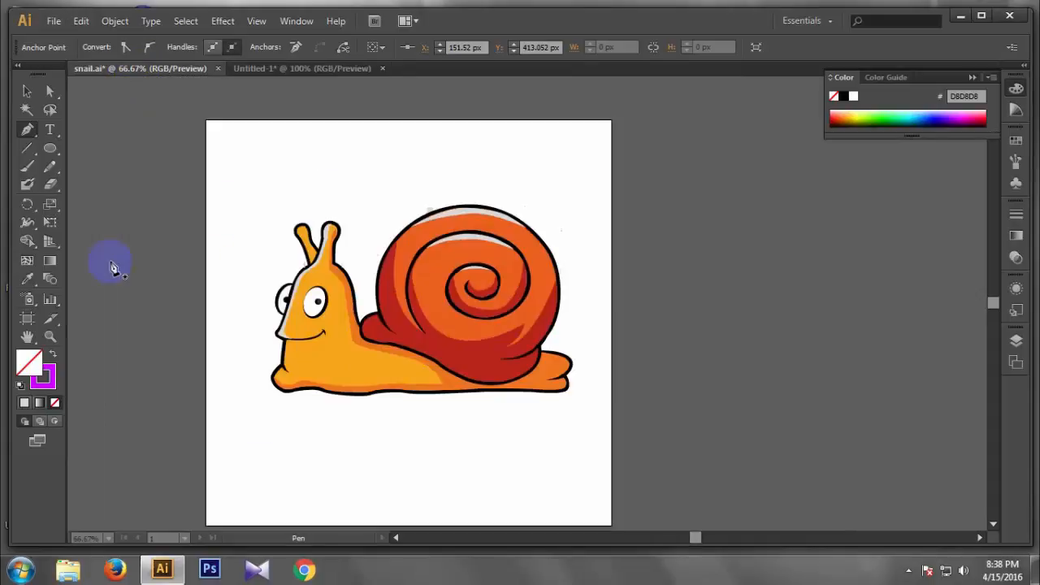
left_click(29, 279)
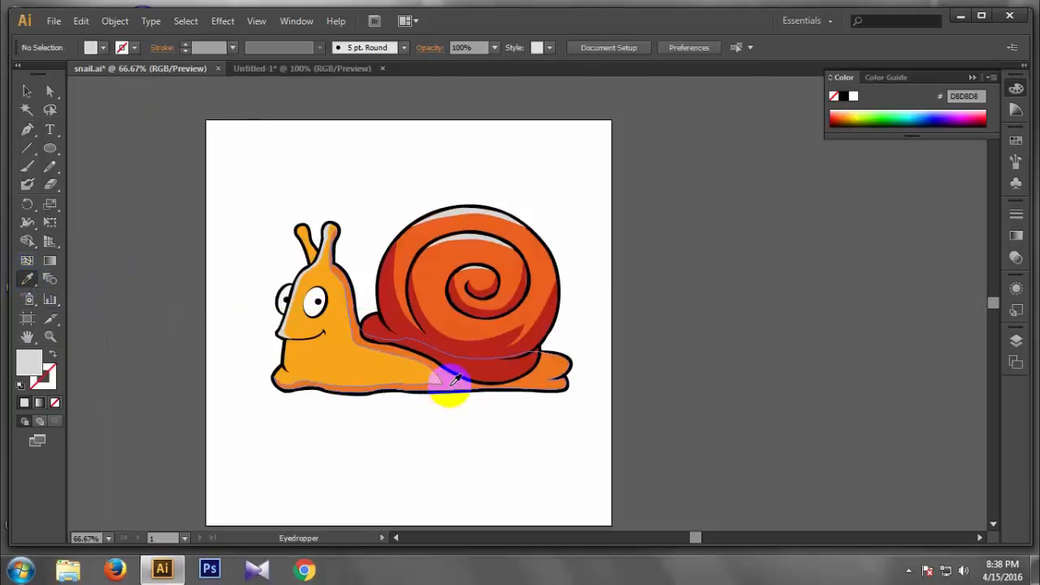
double_click(29, 363)
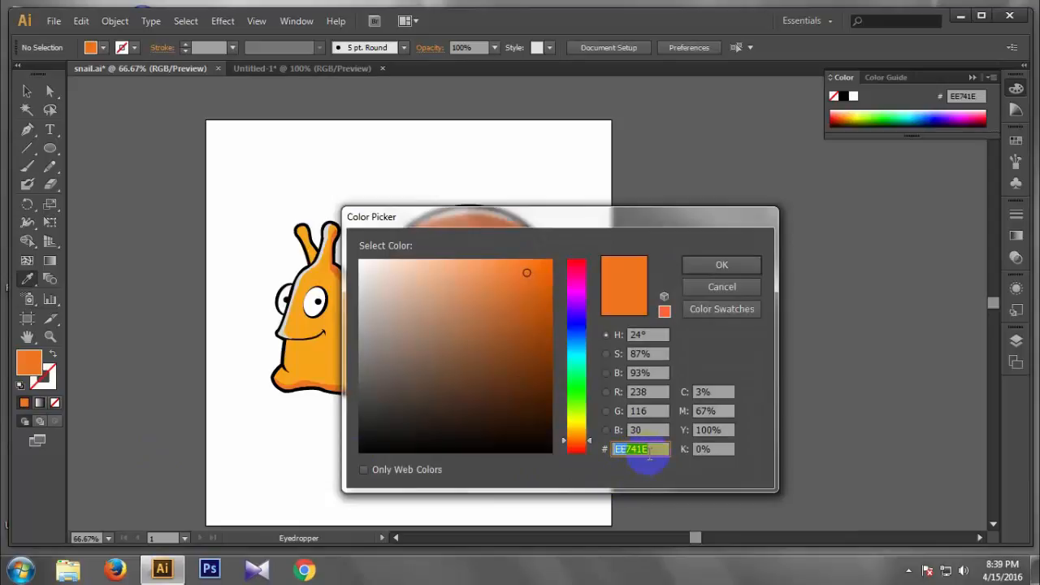
left_click(715, 275)
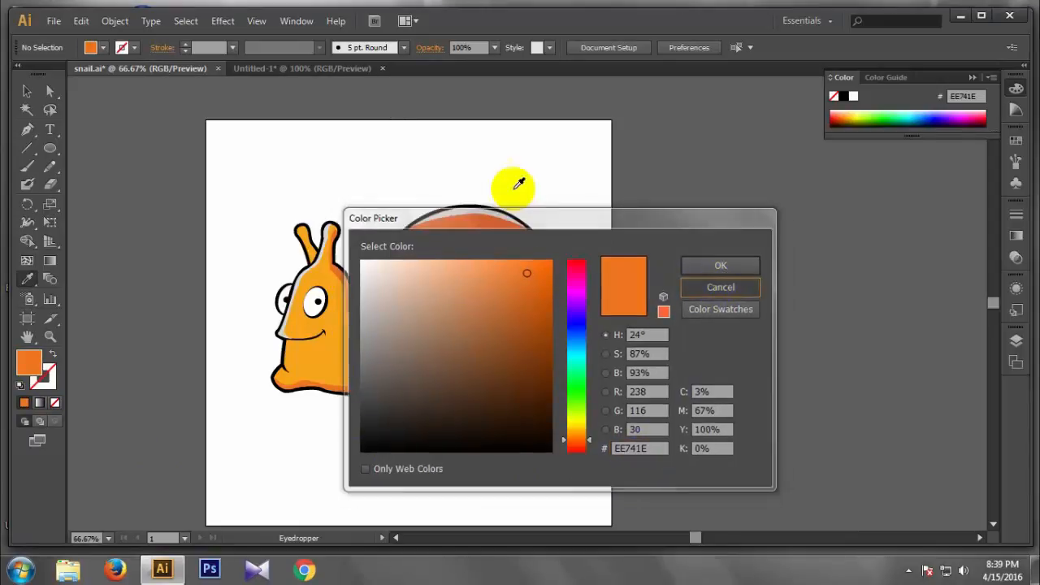
Return to Untitled-1 and give the body shading shape an EE741E fill with no stroke
left_click(329, 66)
key("p")
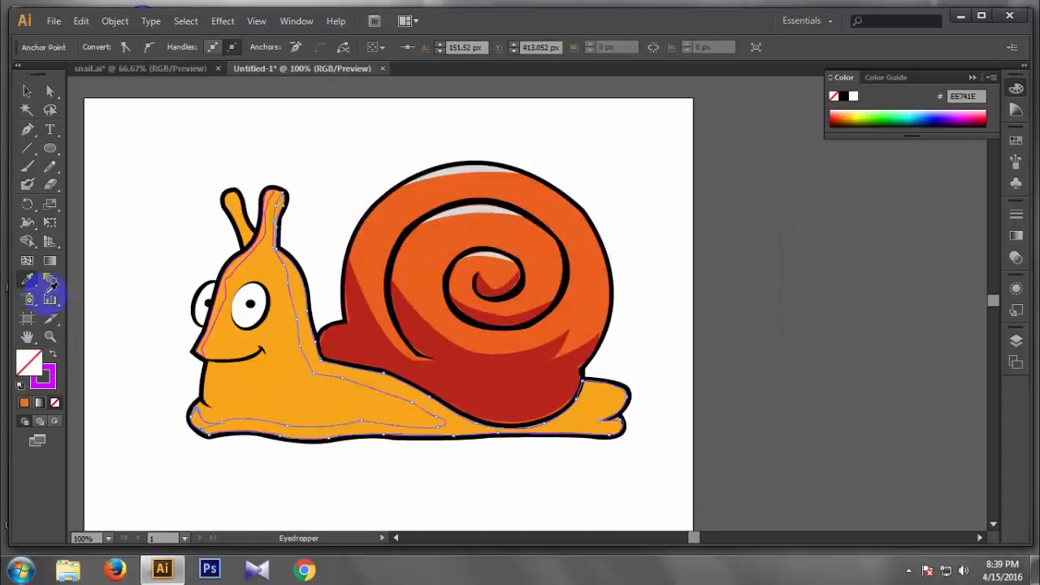
left_click(26, 92)
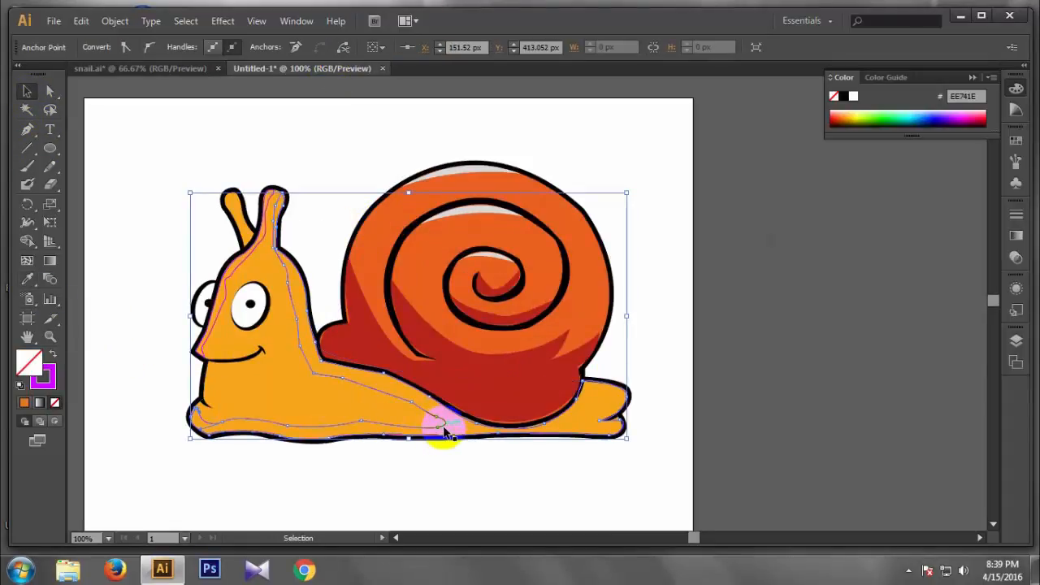
left_click(41, 361)
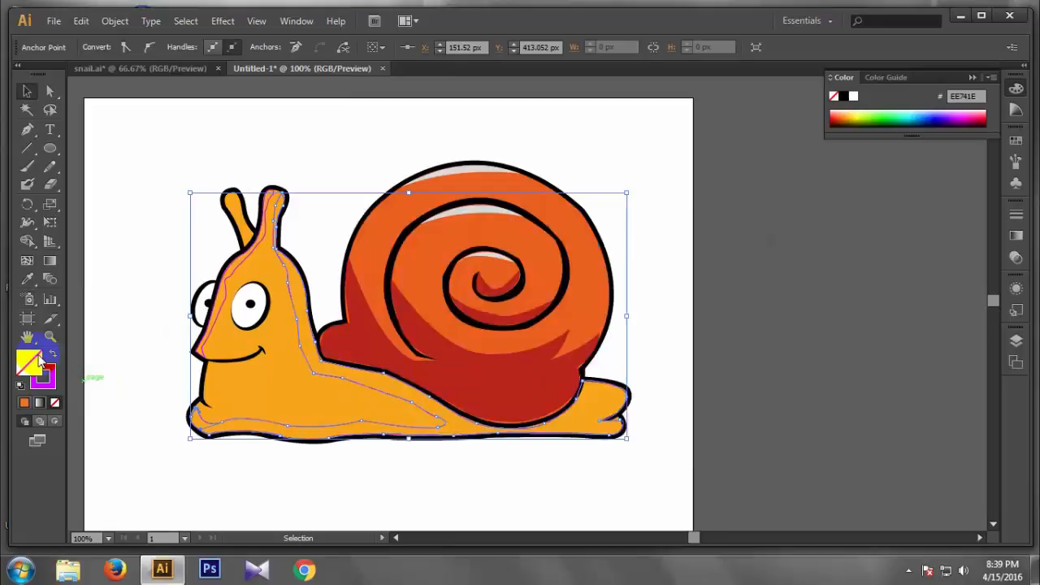
double_click(41, 361)
left_click(721, 287)
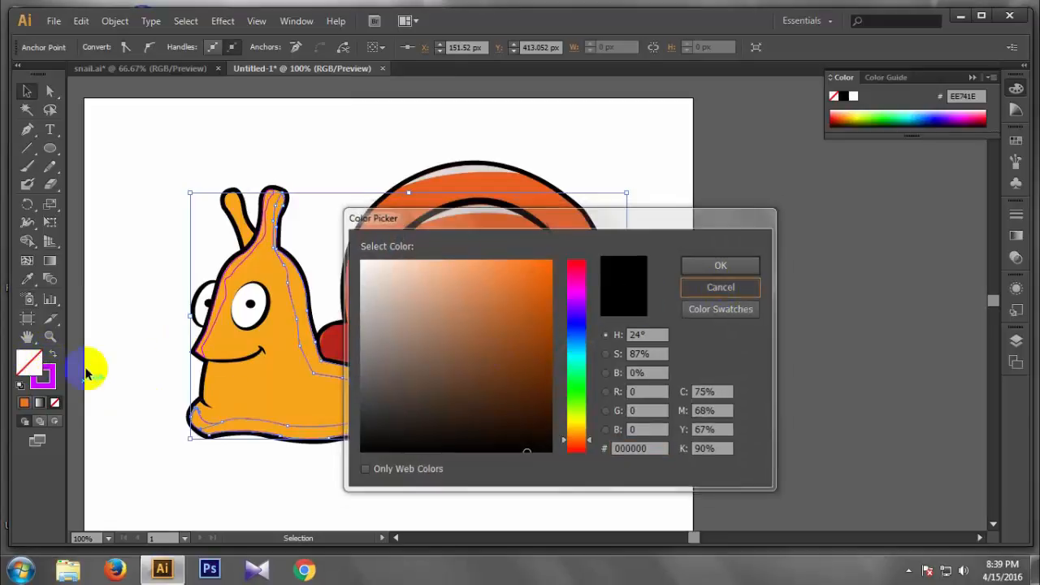
left_click(53, 355)
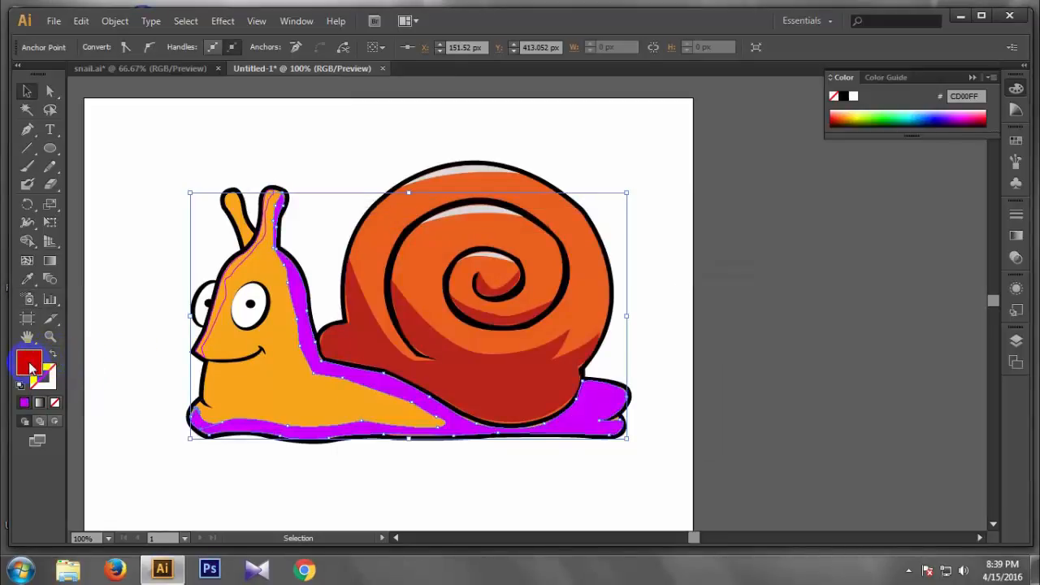
double_click(30, 366)
type("EE741E")
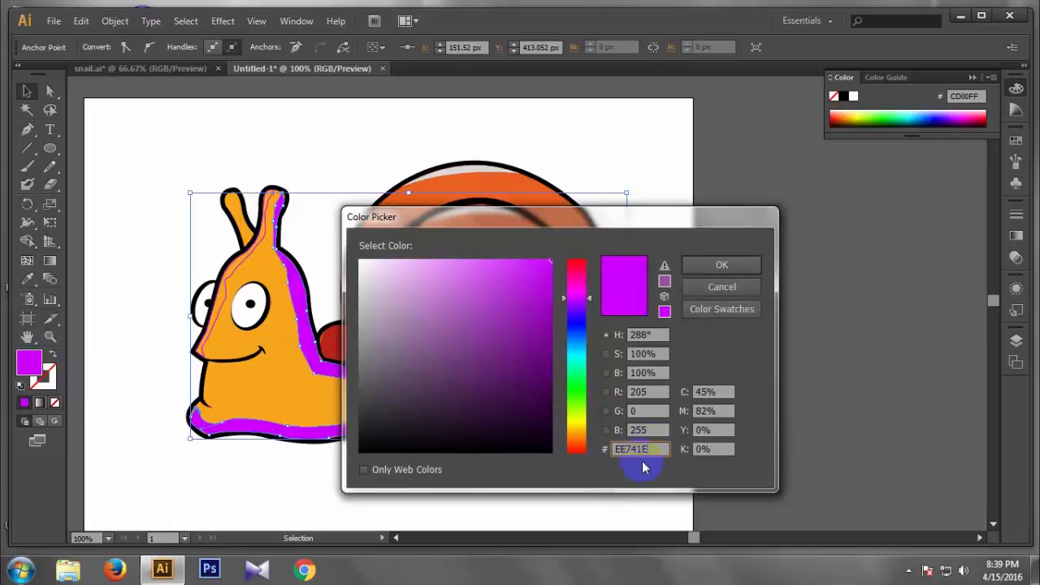
left_click(717, 266)
left_click(367, 473)
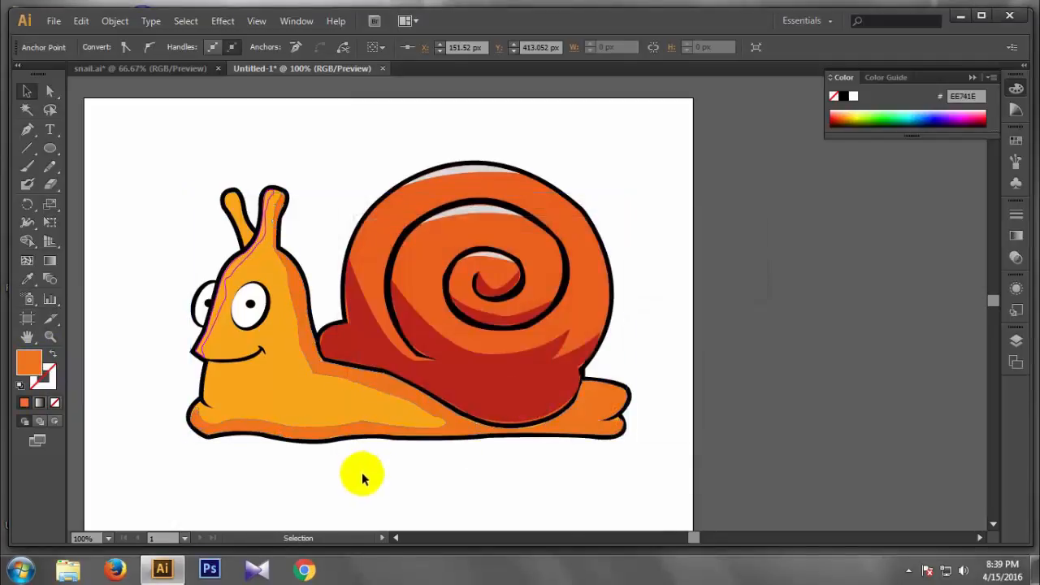
Sample light grey D8D8D8 from the face highlight in snail.ai and fill Untitled-1's face highlight with it, without a stroke
left_click(228, 282)
left_click(154, 72)
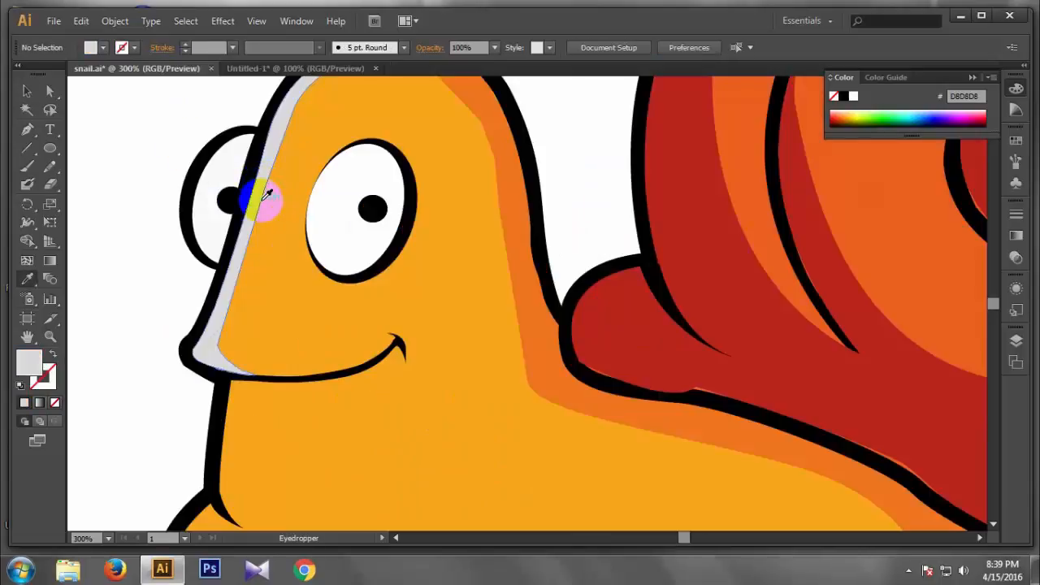
double_click(31, 360)
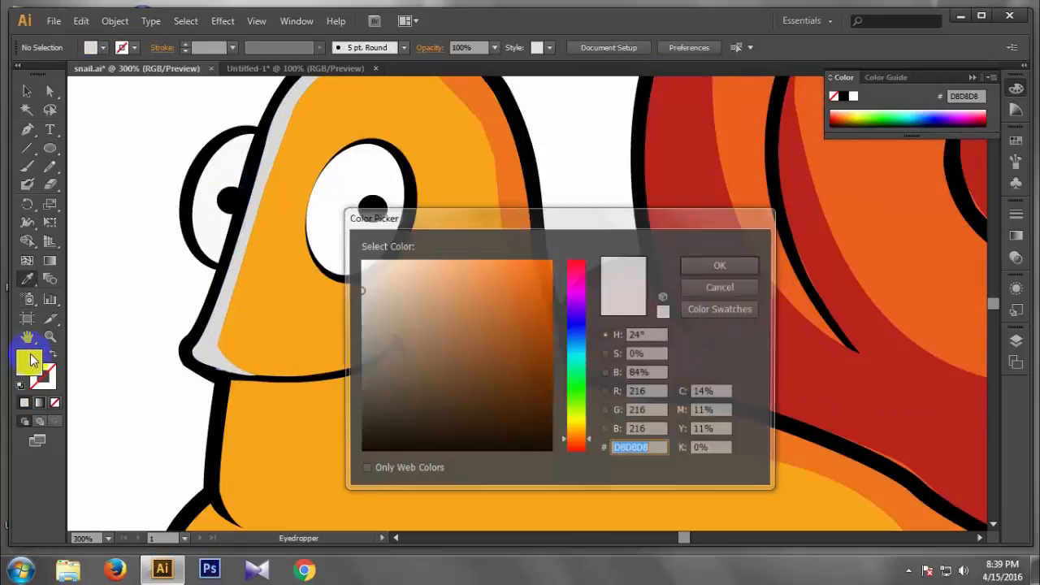
left_click(741, 272)
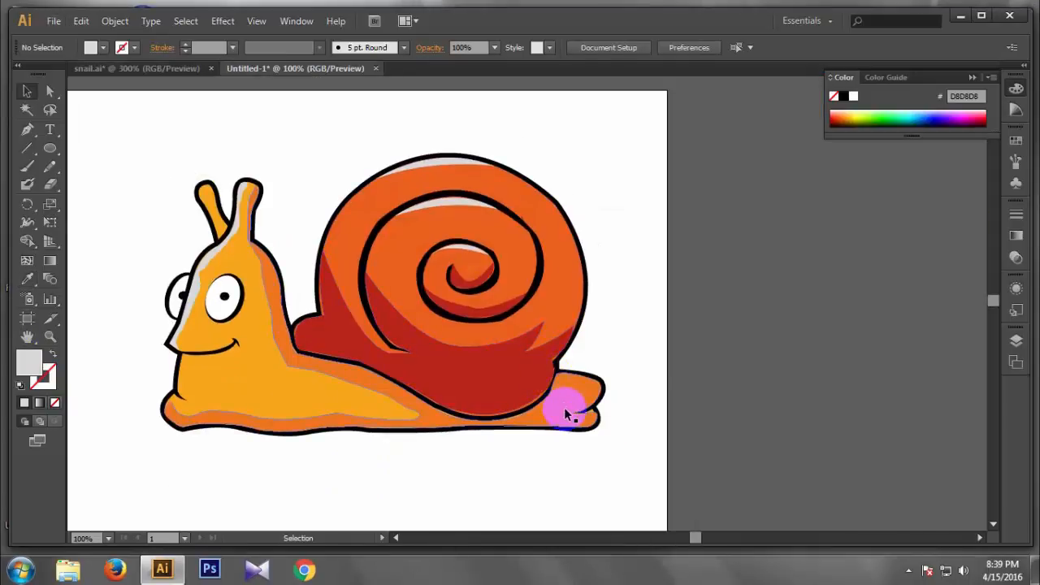
Switch to Outline view and bring the small black crease path at the front lip of the shell to the front
scroll(566, 414, "up", 1)
scroll(556, 416, "down", 1)
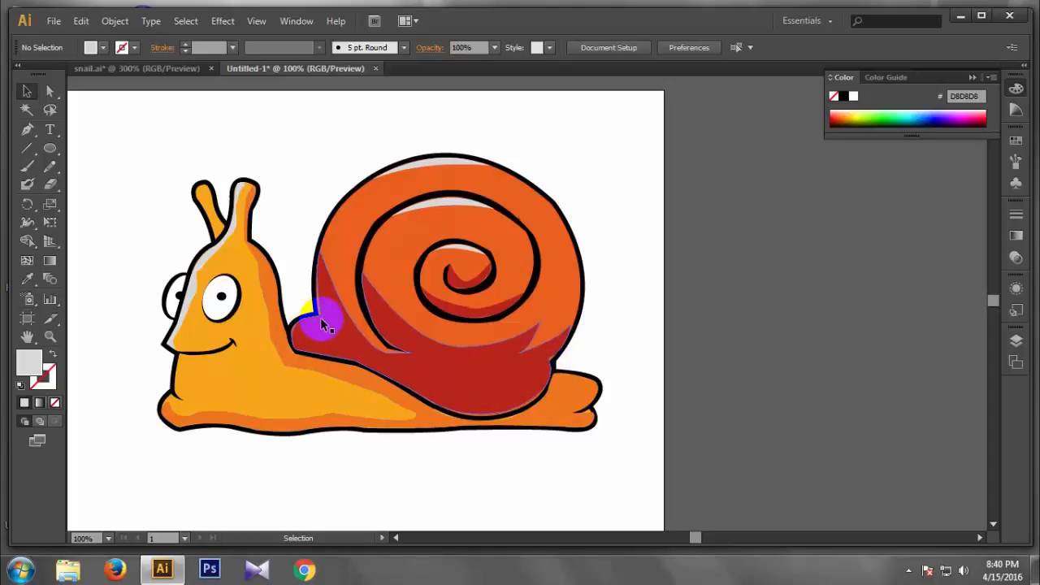
scroll(323, 329, "down", 1)
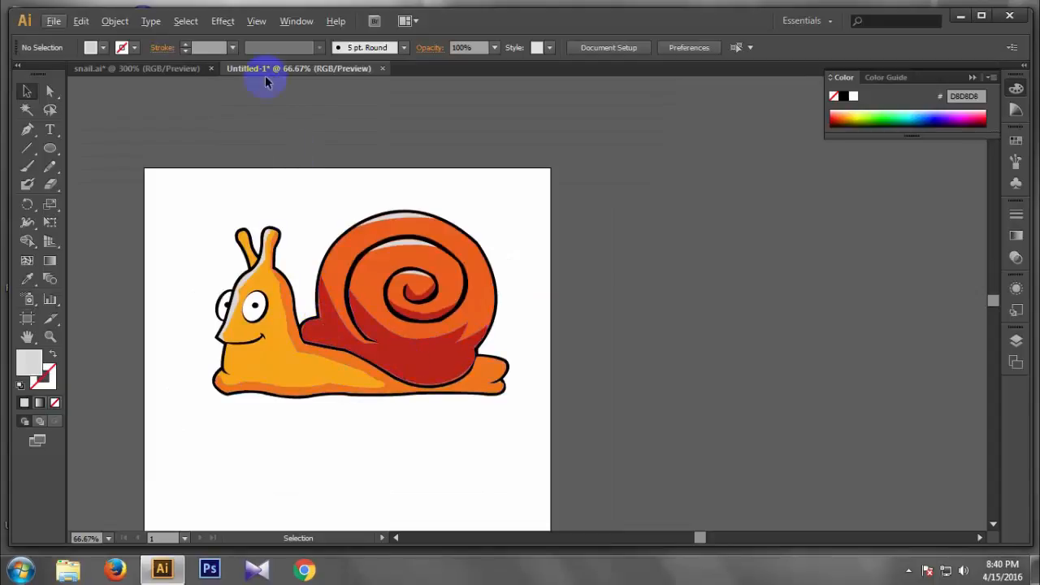
left_click(256, 24)
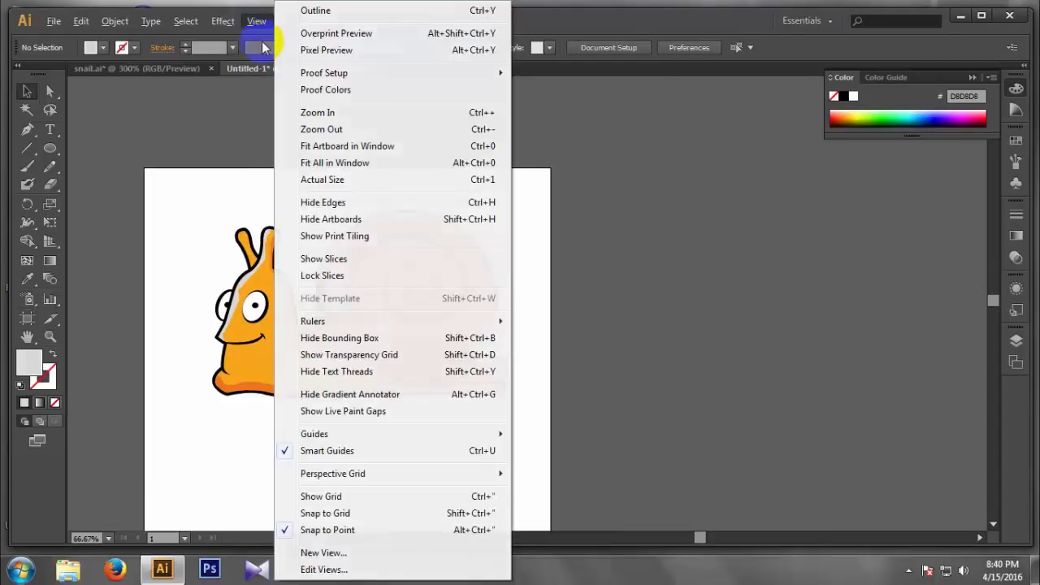
left_click(330, 17)
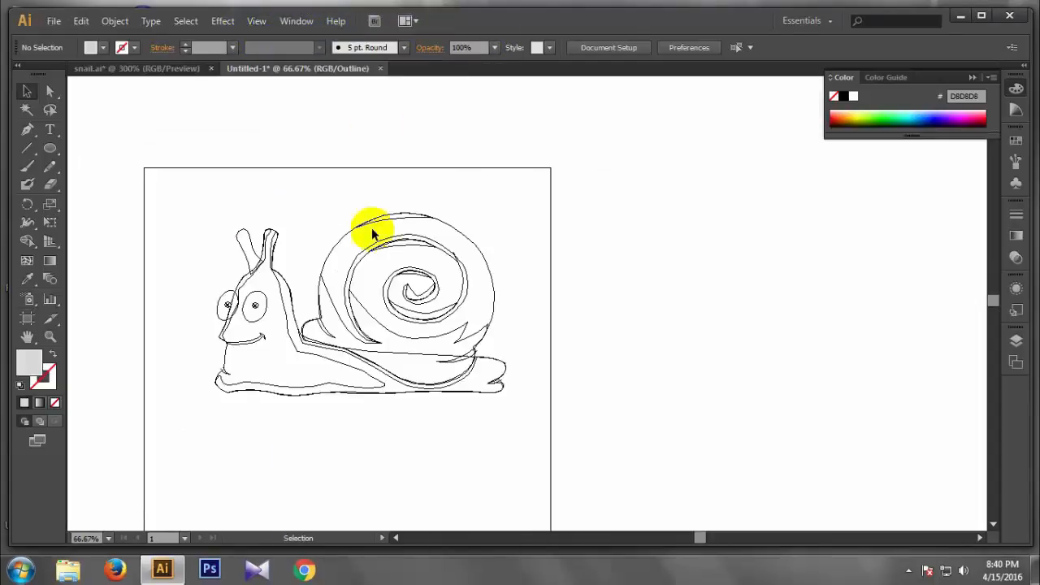
left_click(329, 335)
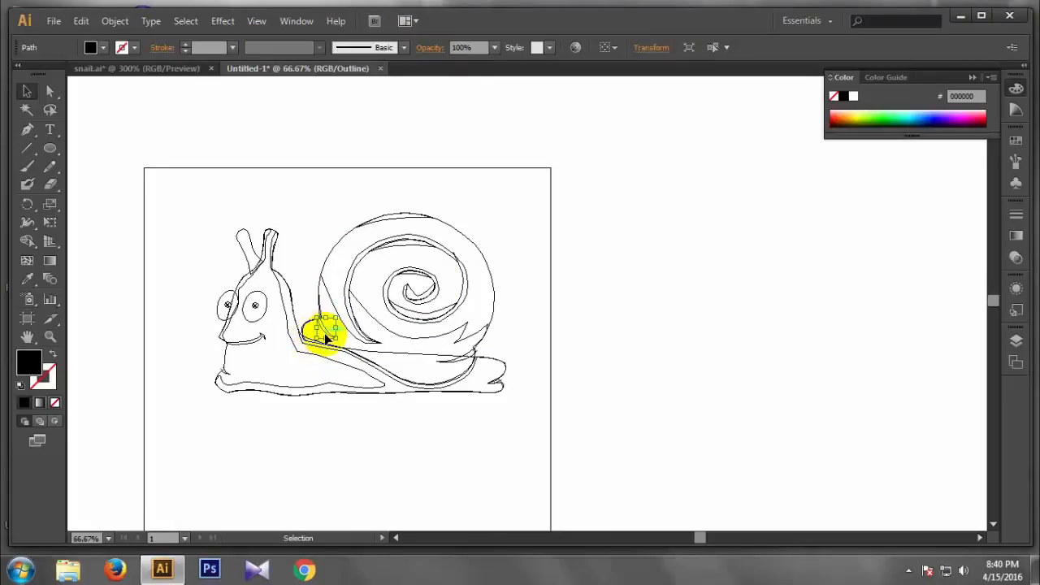
right_click(326, 336)
mouse_move(389, 314)
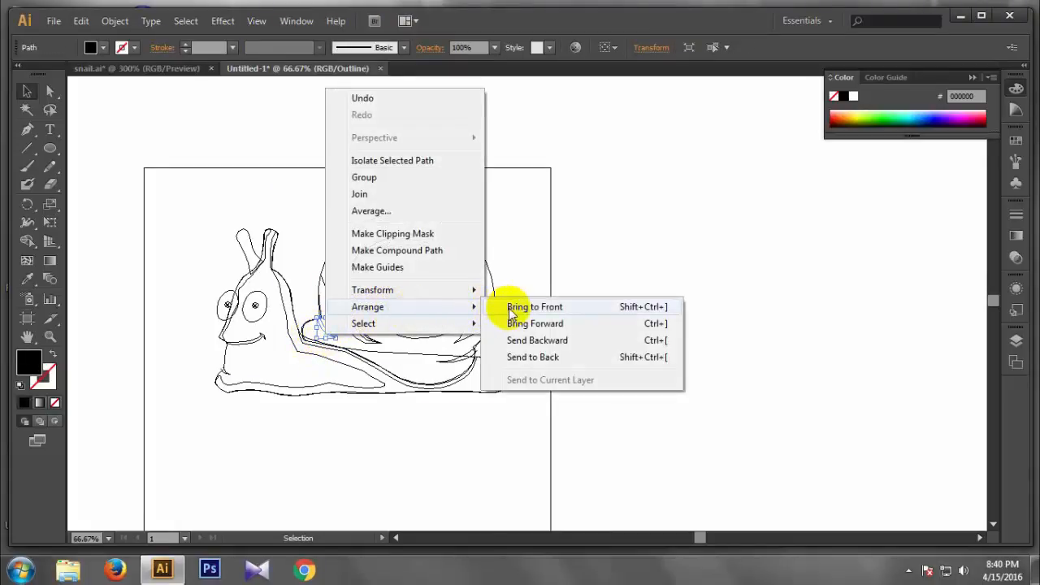
left_click(515, 304)
Bring the small black crease path at the shell's lower rear edge to the front and return to Preview view
left_click(466, 351)
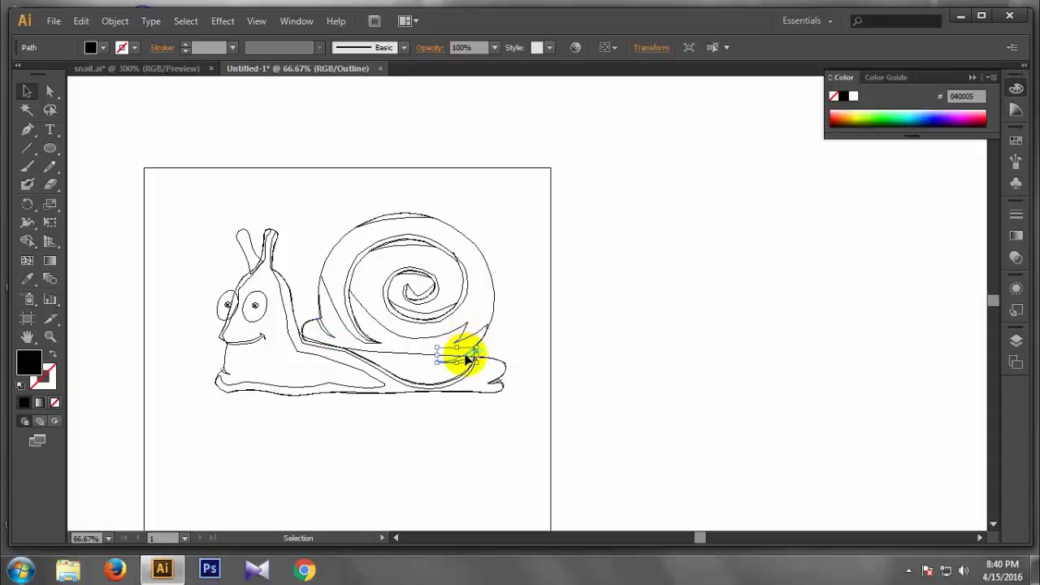
right_click(464, 355)
mouse_move(539, 328)
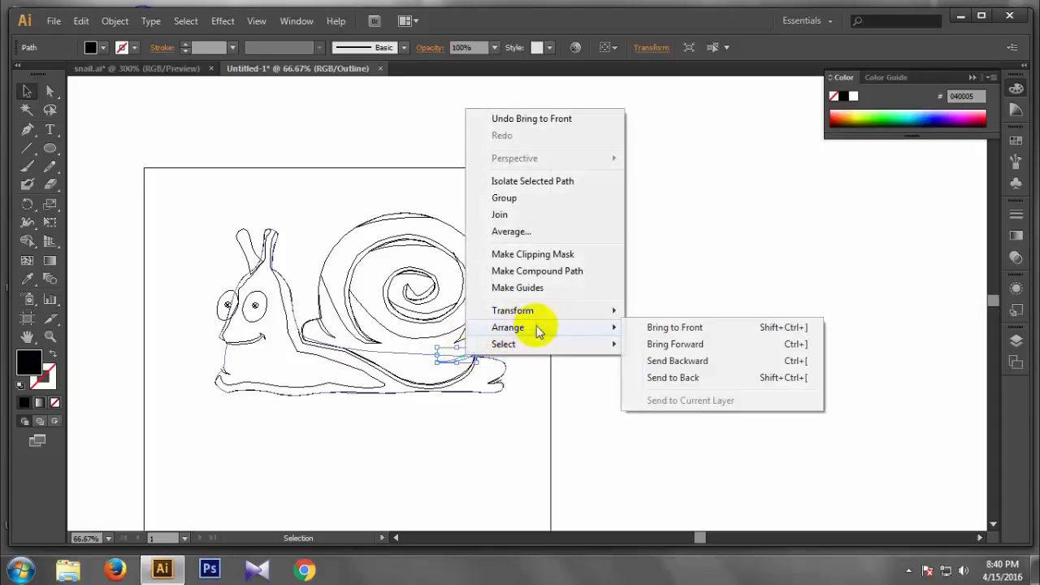
left_click(665, 327)
left_click(520, 412)
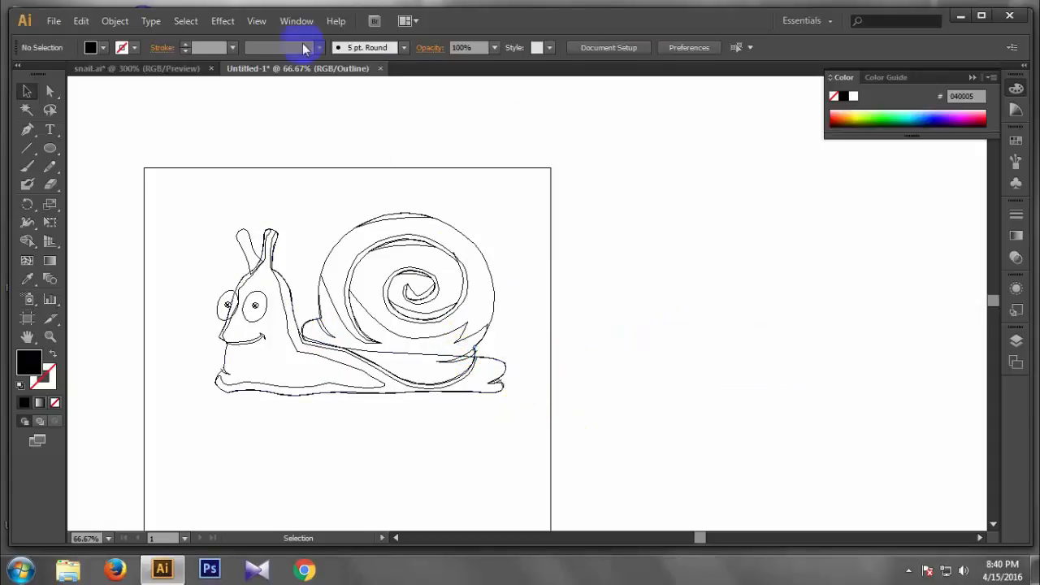
left_click(256, 21)
left_click(348, 14)
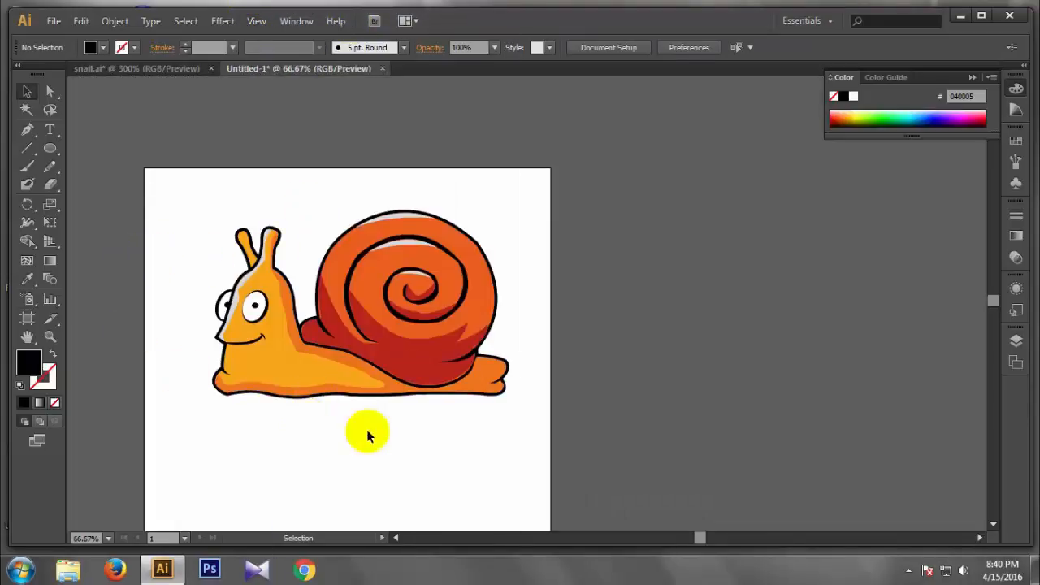
scroll(413, 436, "down", 2)
scroll(502, 428, "up", 1)
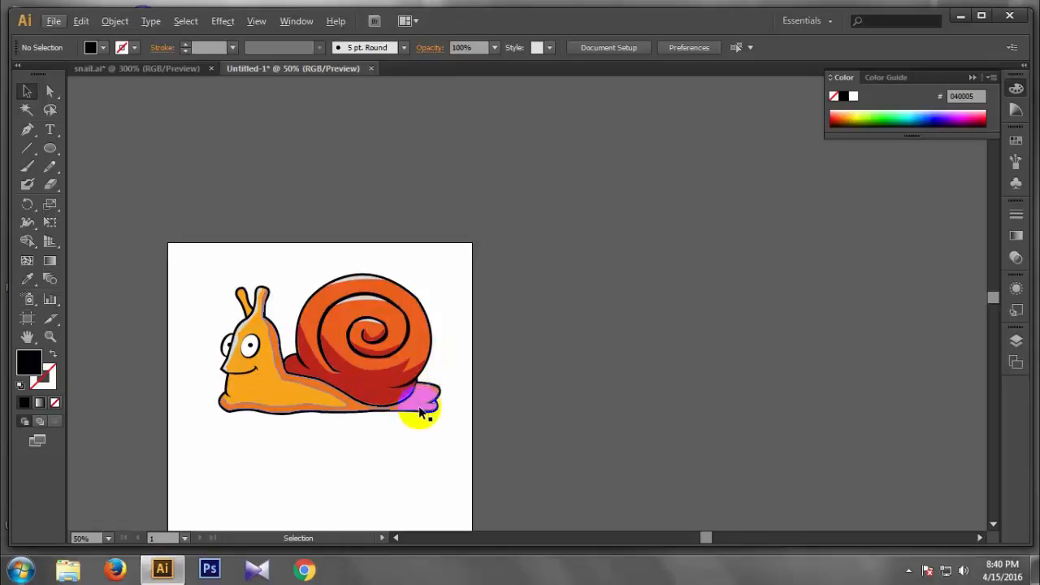
left_click(585, 341)
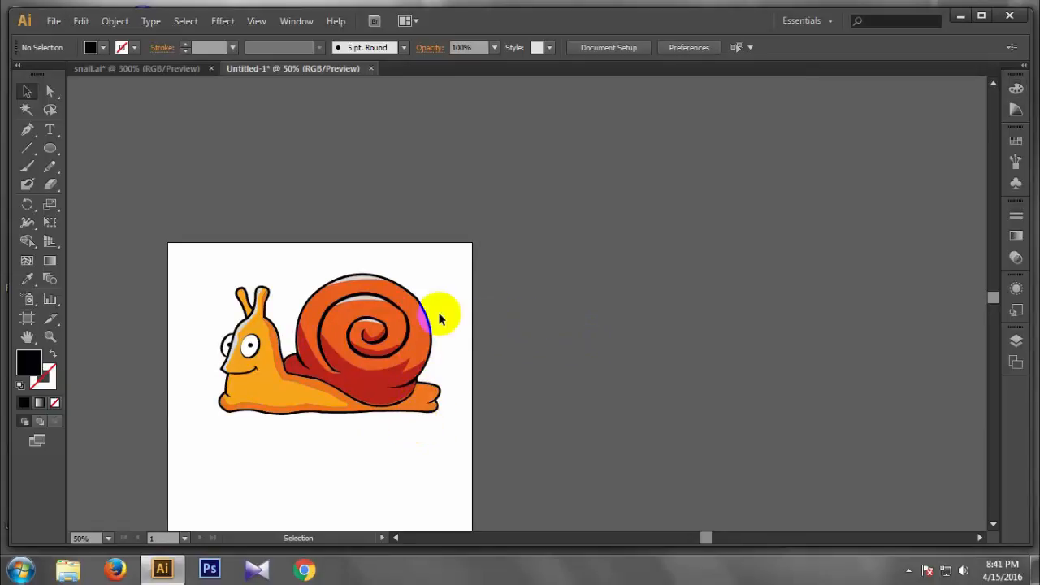